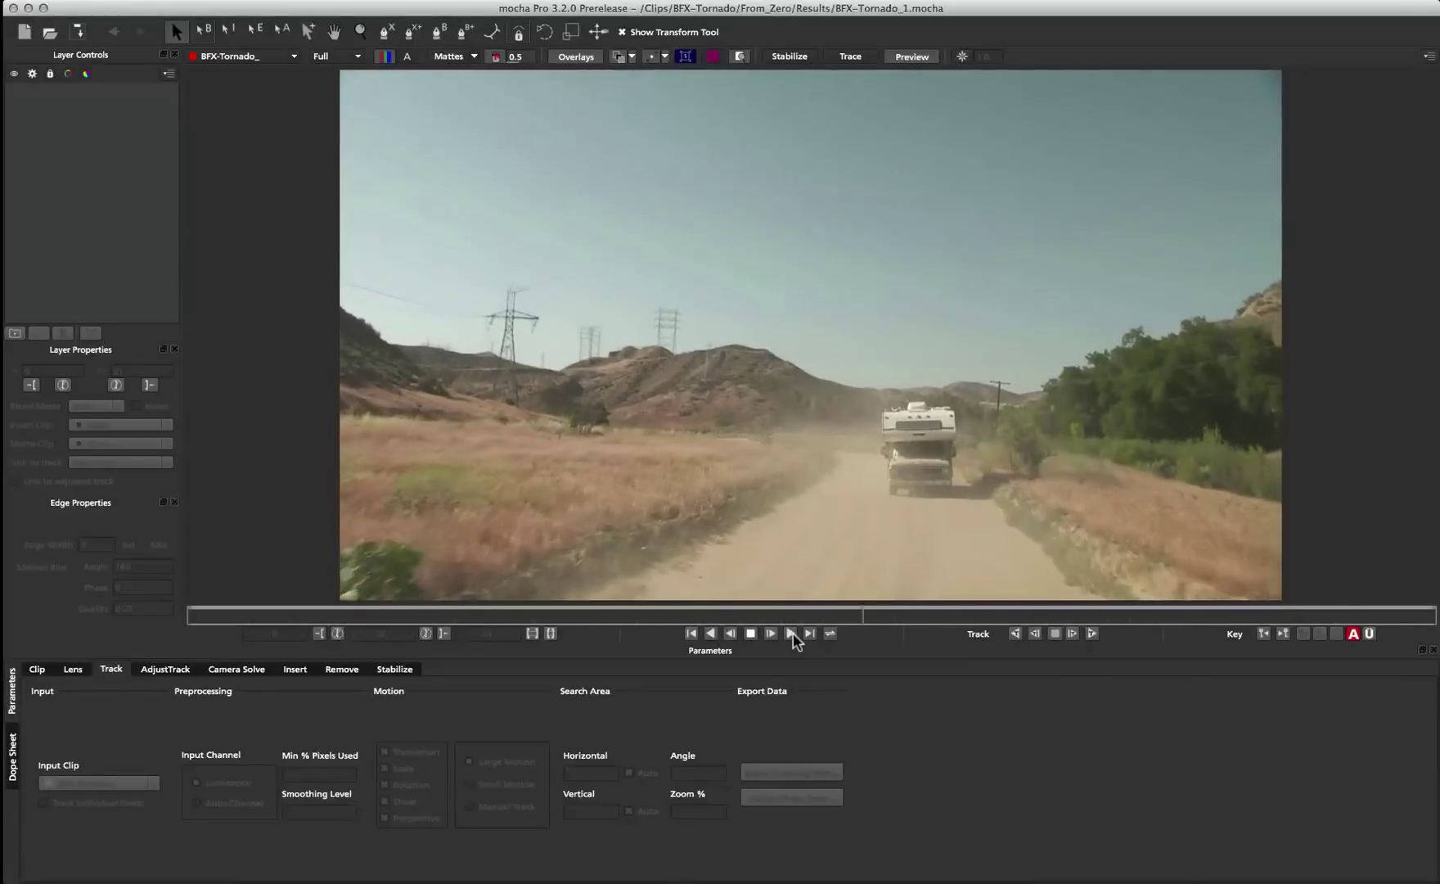
Start playback of the camper road clip in mocha Pro
left_click(791, 632)
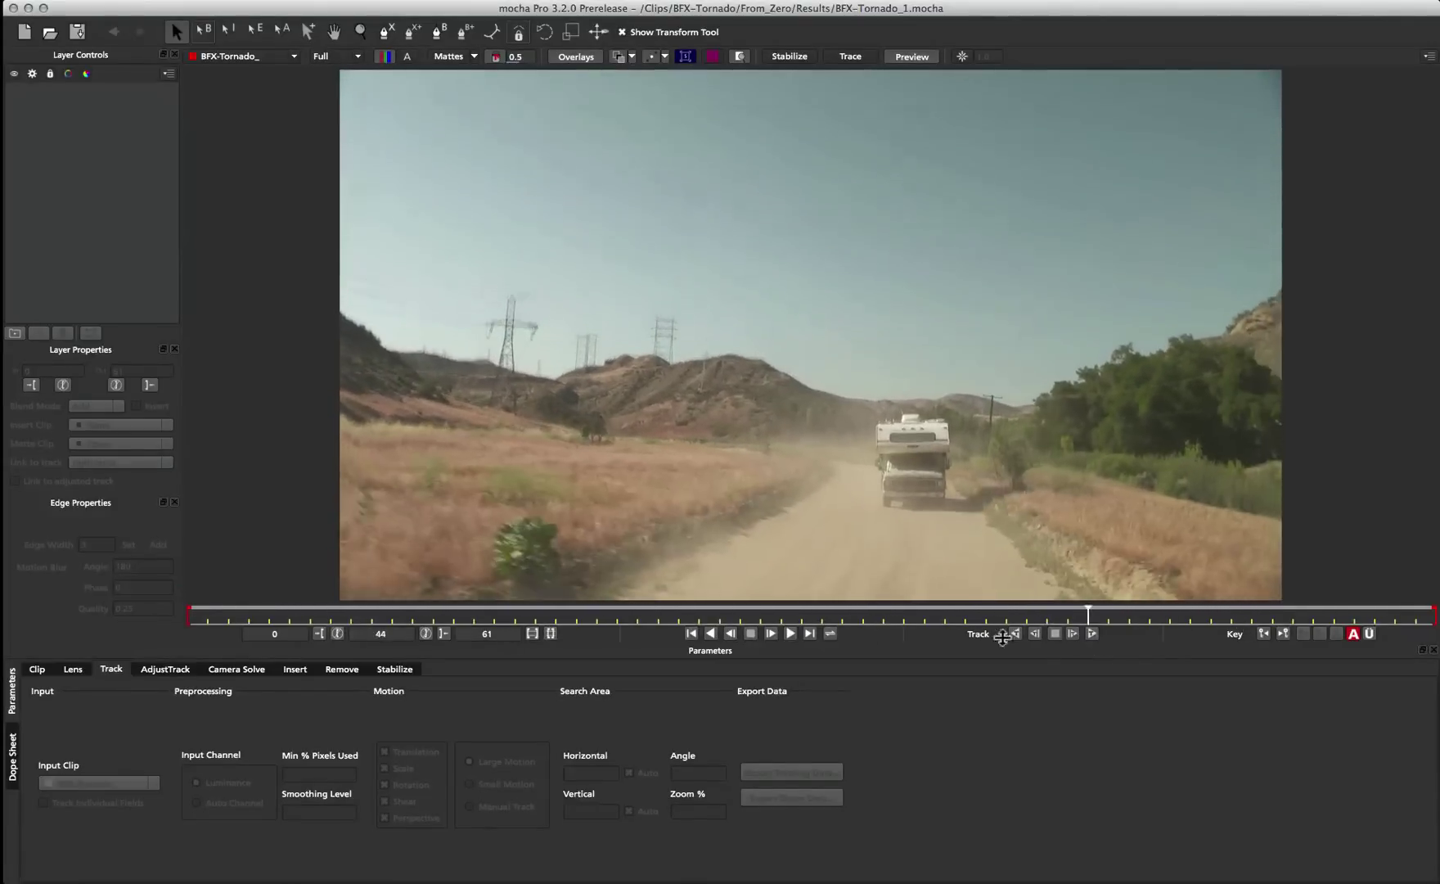
Stop playback, scrub the road clip forward to frame 37, then return to frame 0
left_click_drag(884, 622, 112, 604)
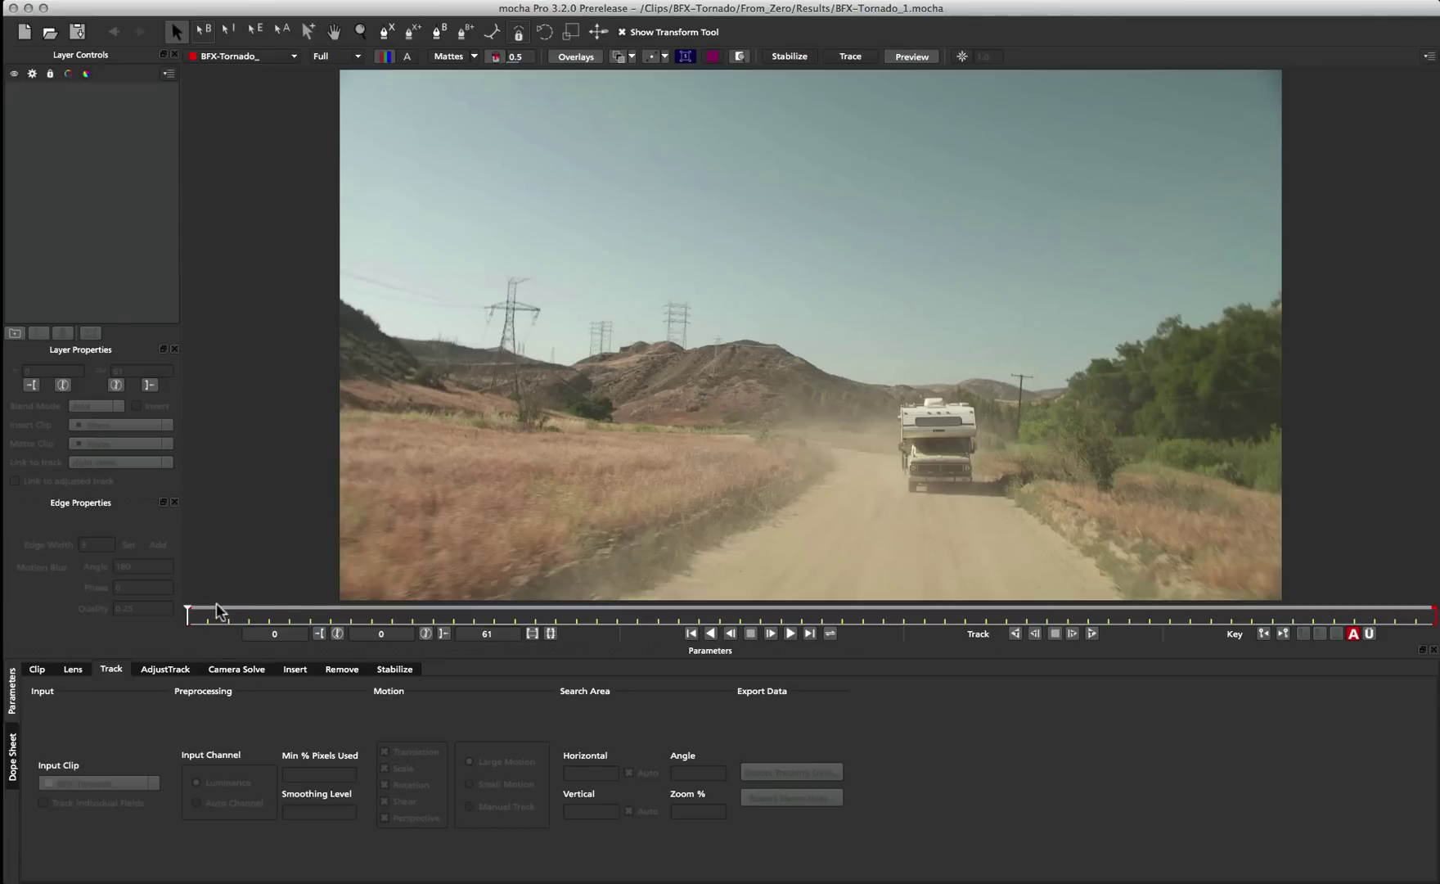
mouse_move(186, 612)
left_mouse_down()
mouse_move(1356, 610)
mouse_move(621, 606)
mouse_move(841, 607)
left_mouse_up()
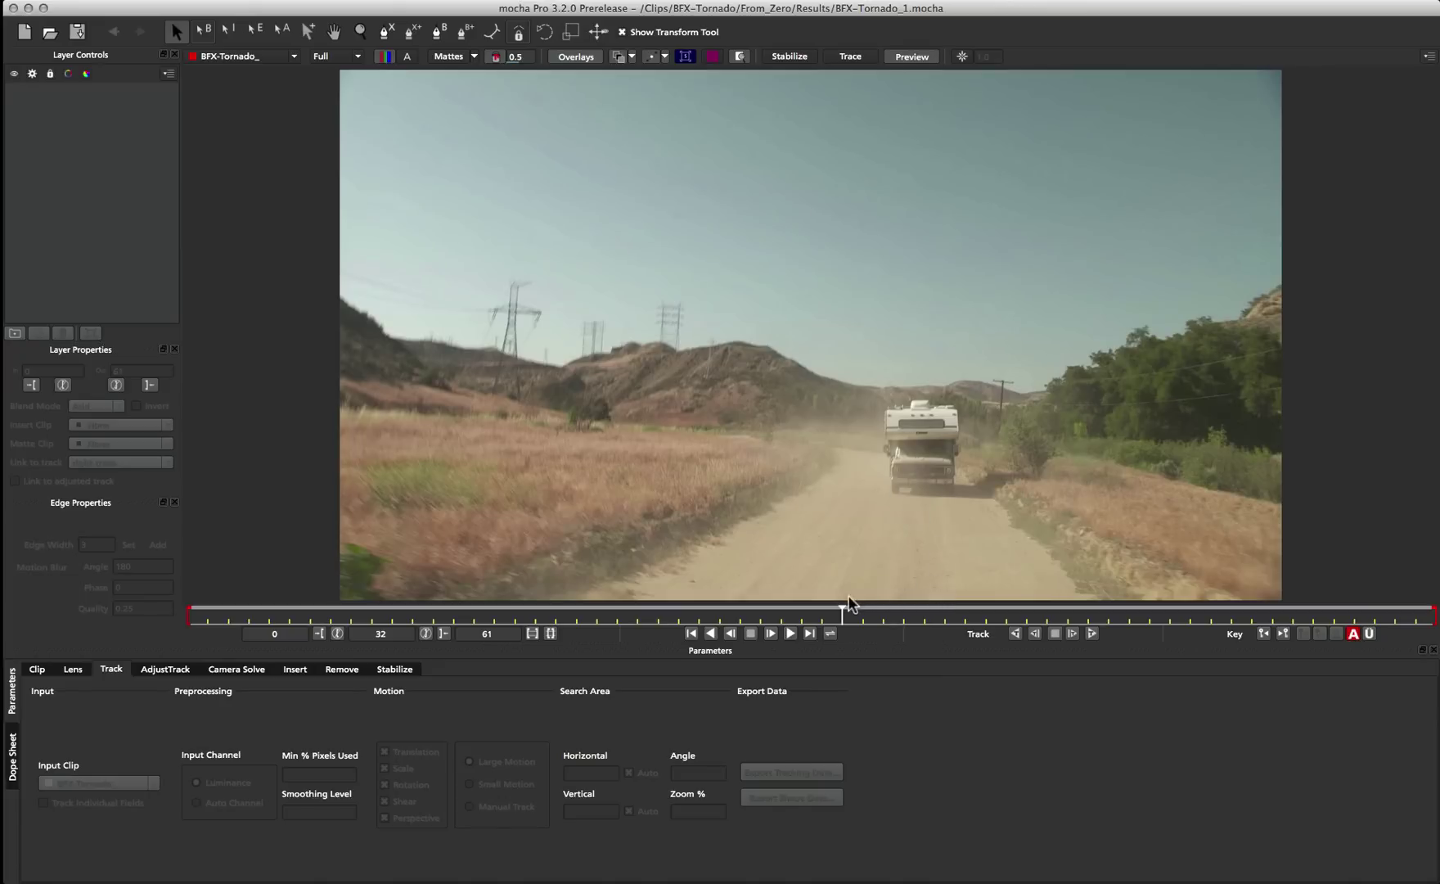
left_click_drag(836, 613, 176, 626)
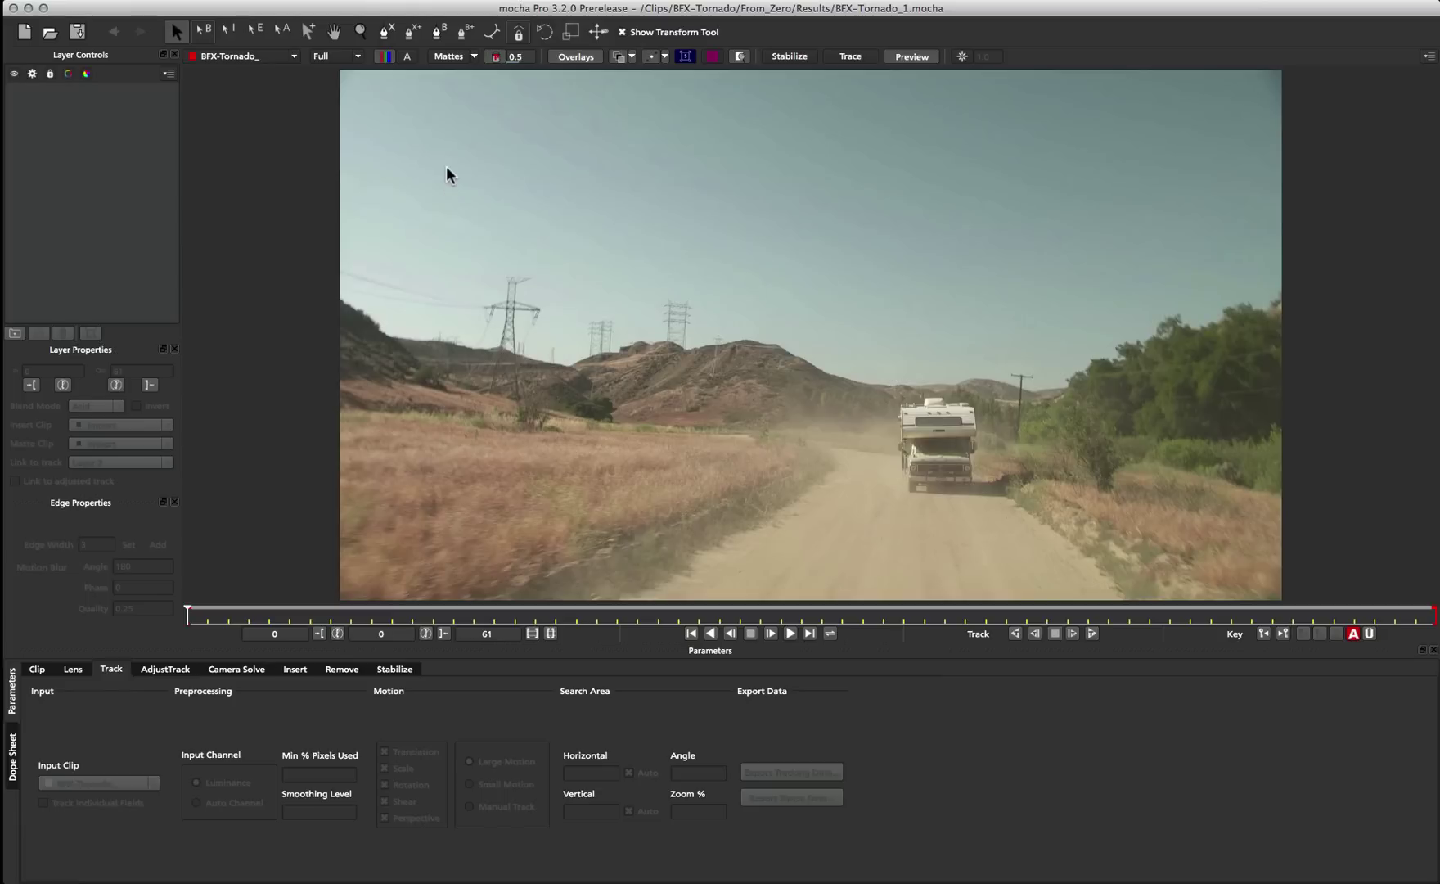
Draw a four-point X-spline around the dirt road and nudge its bottom-right point outward
left_click(385, 31)
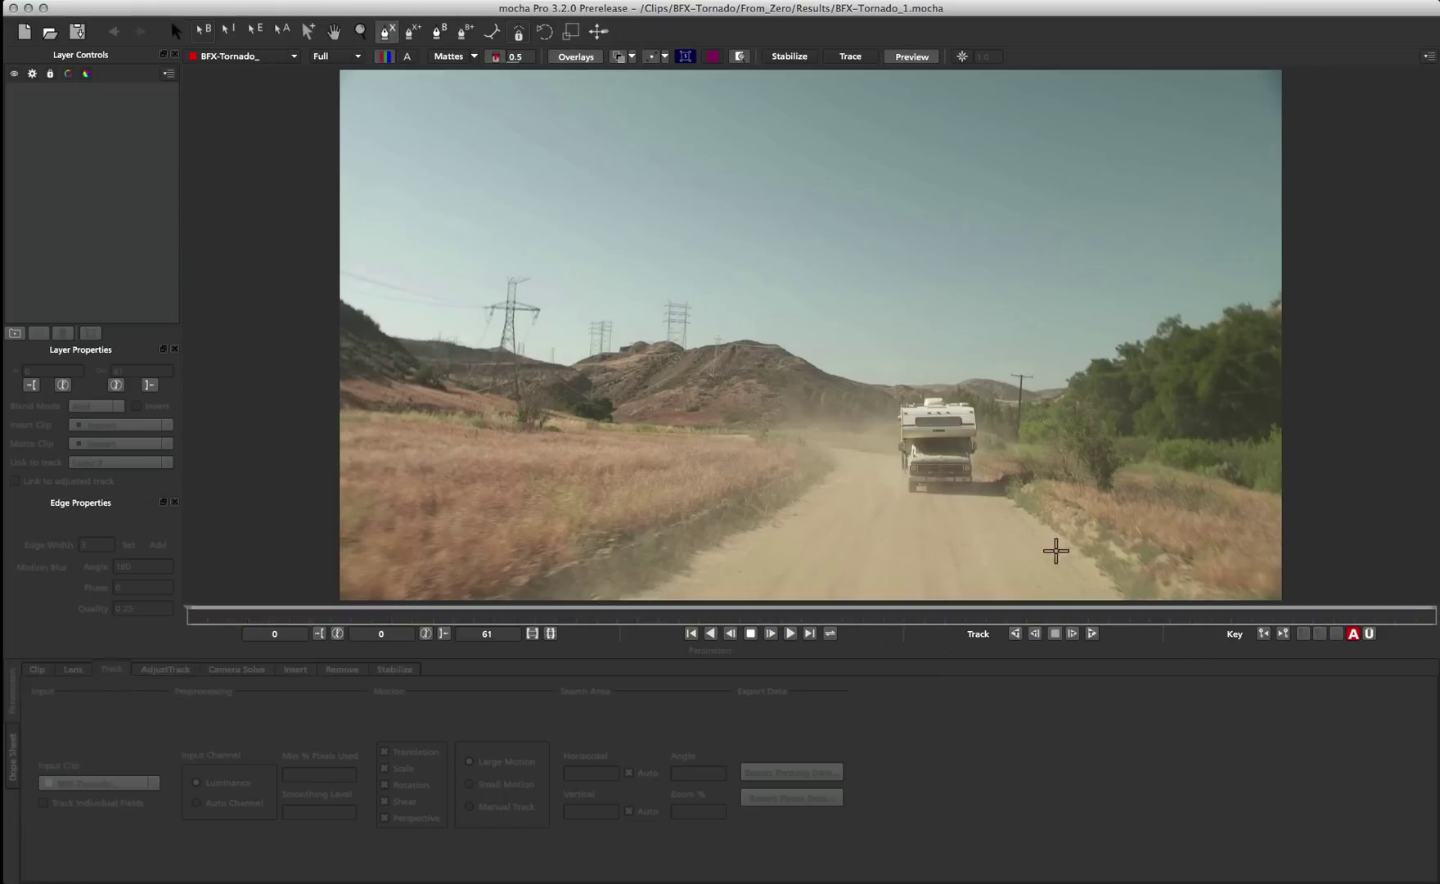
left_click(1045, 513)
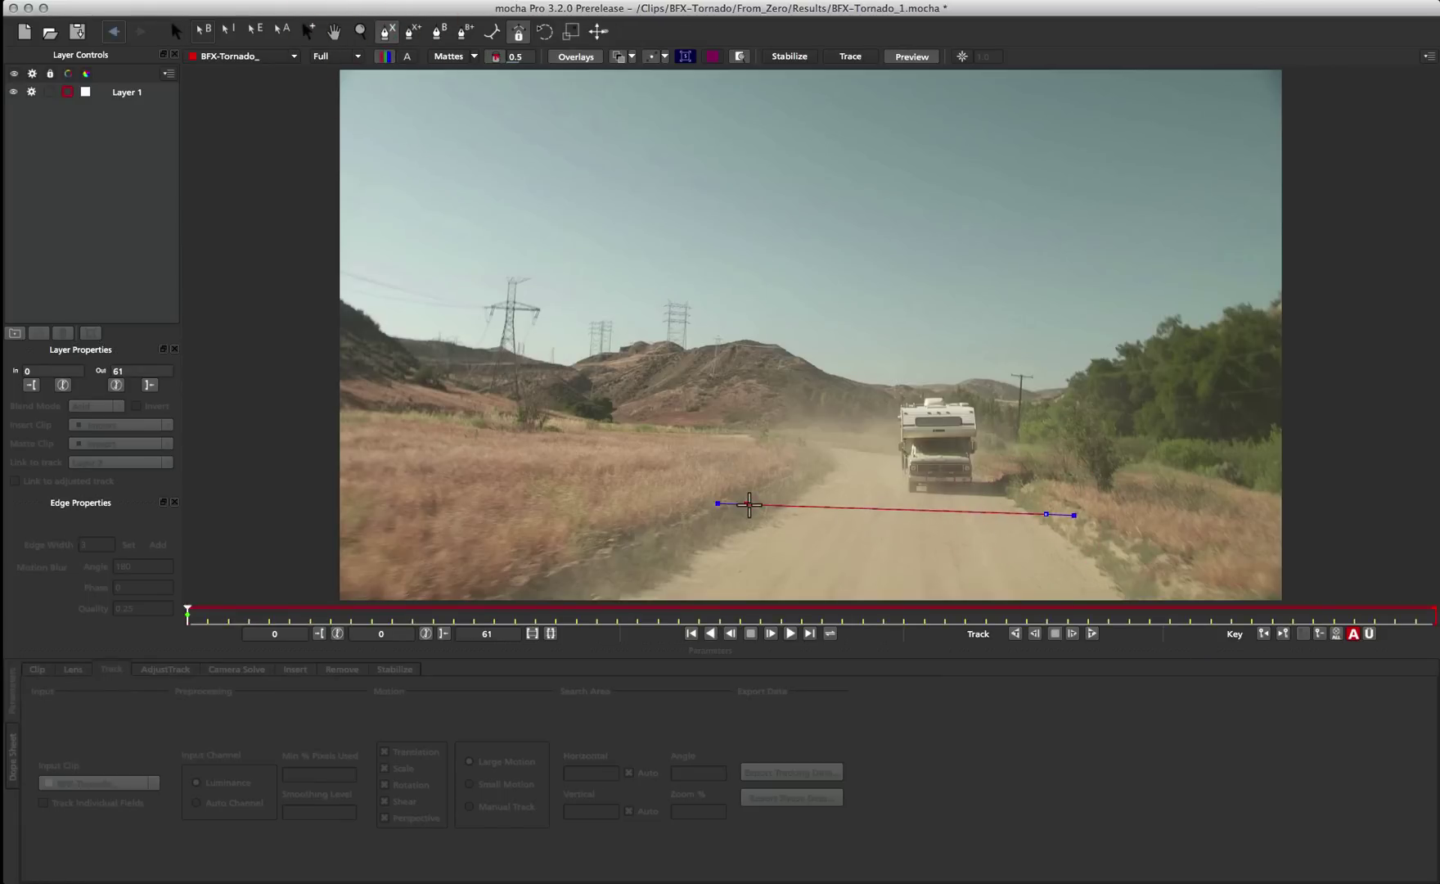
left_click(752, 505)
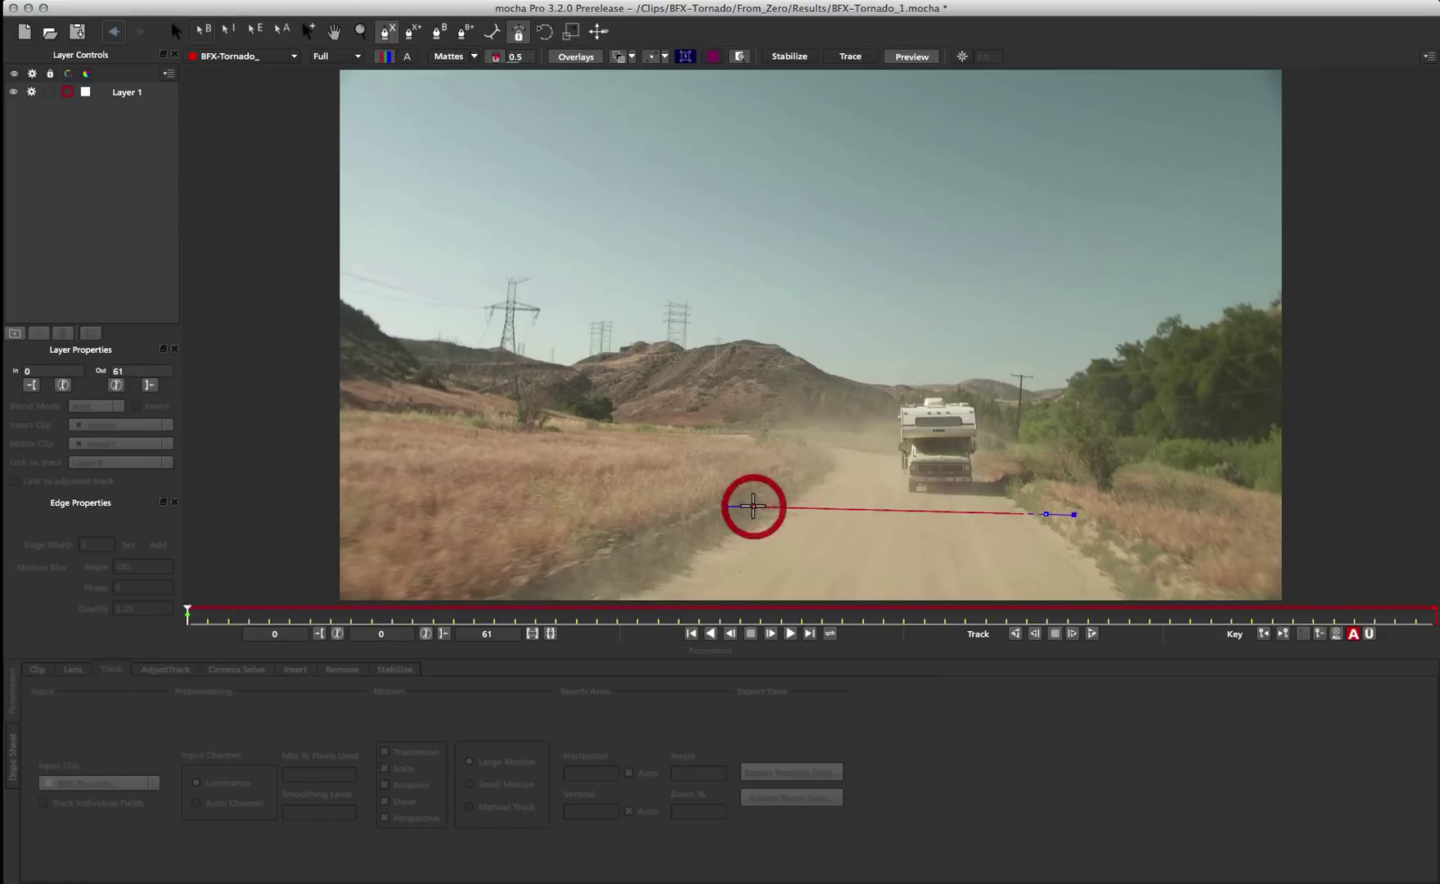
left_click(580, 602)
right_click(580, 602)
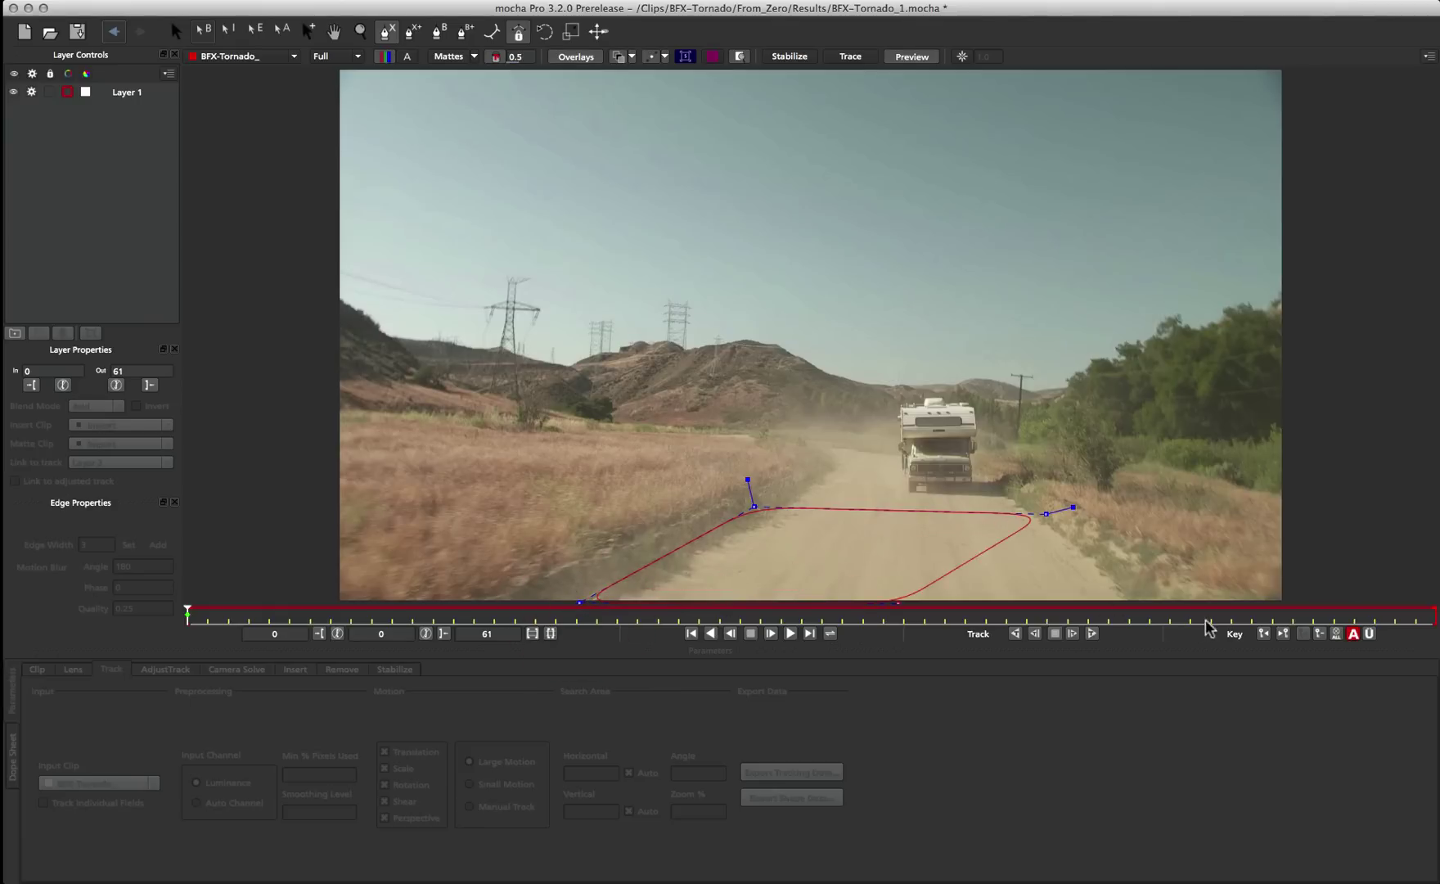
left_click(1135, 601)
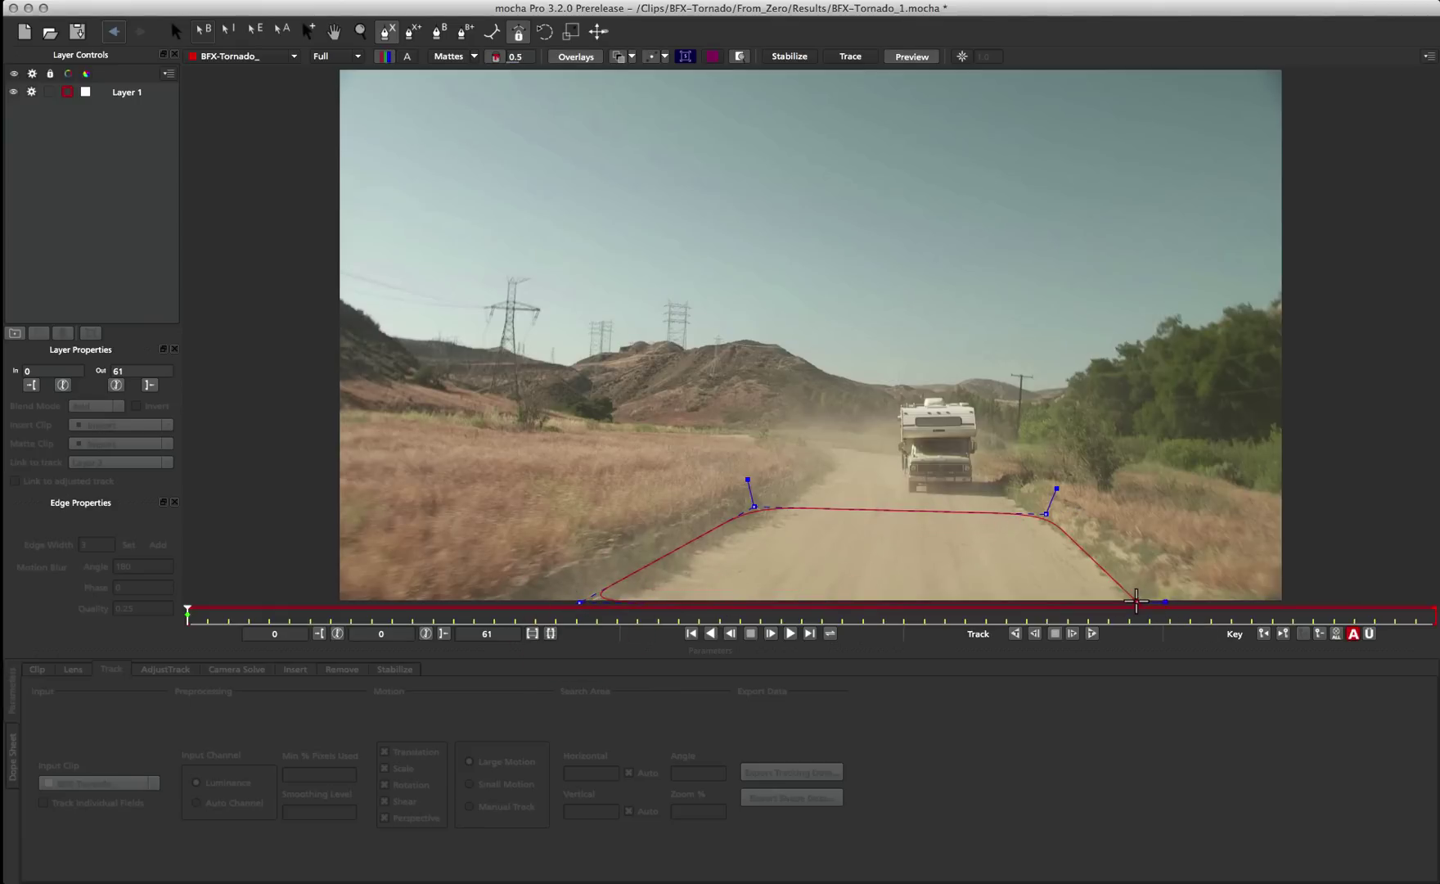
right_click(1135, 601)
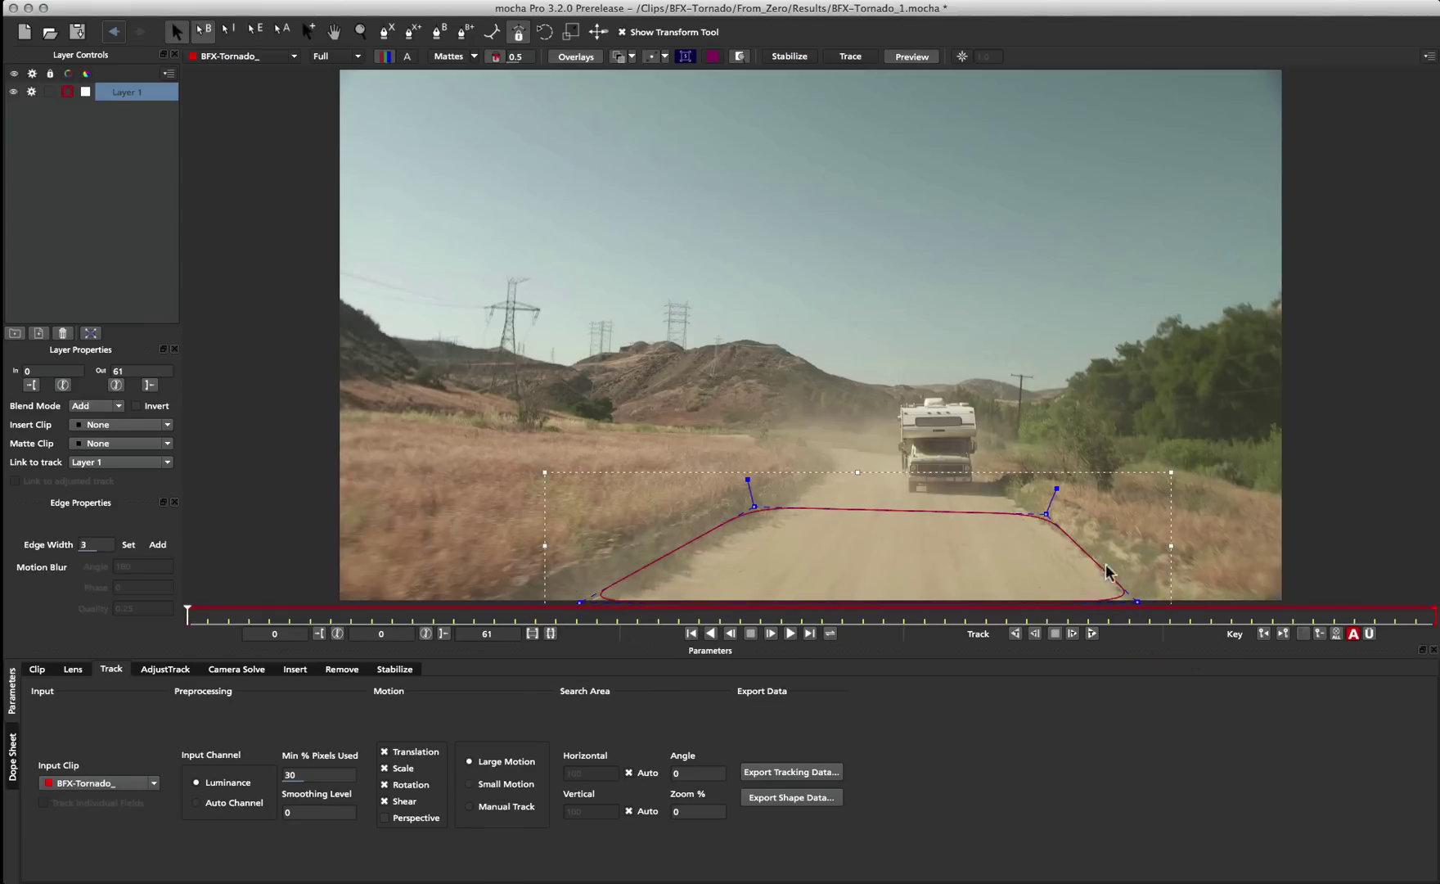
left_click_drag(1137, 602, 1145, 602)
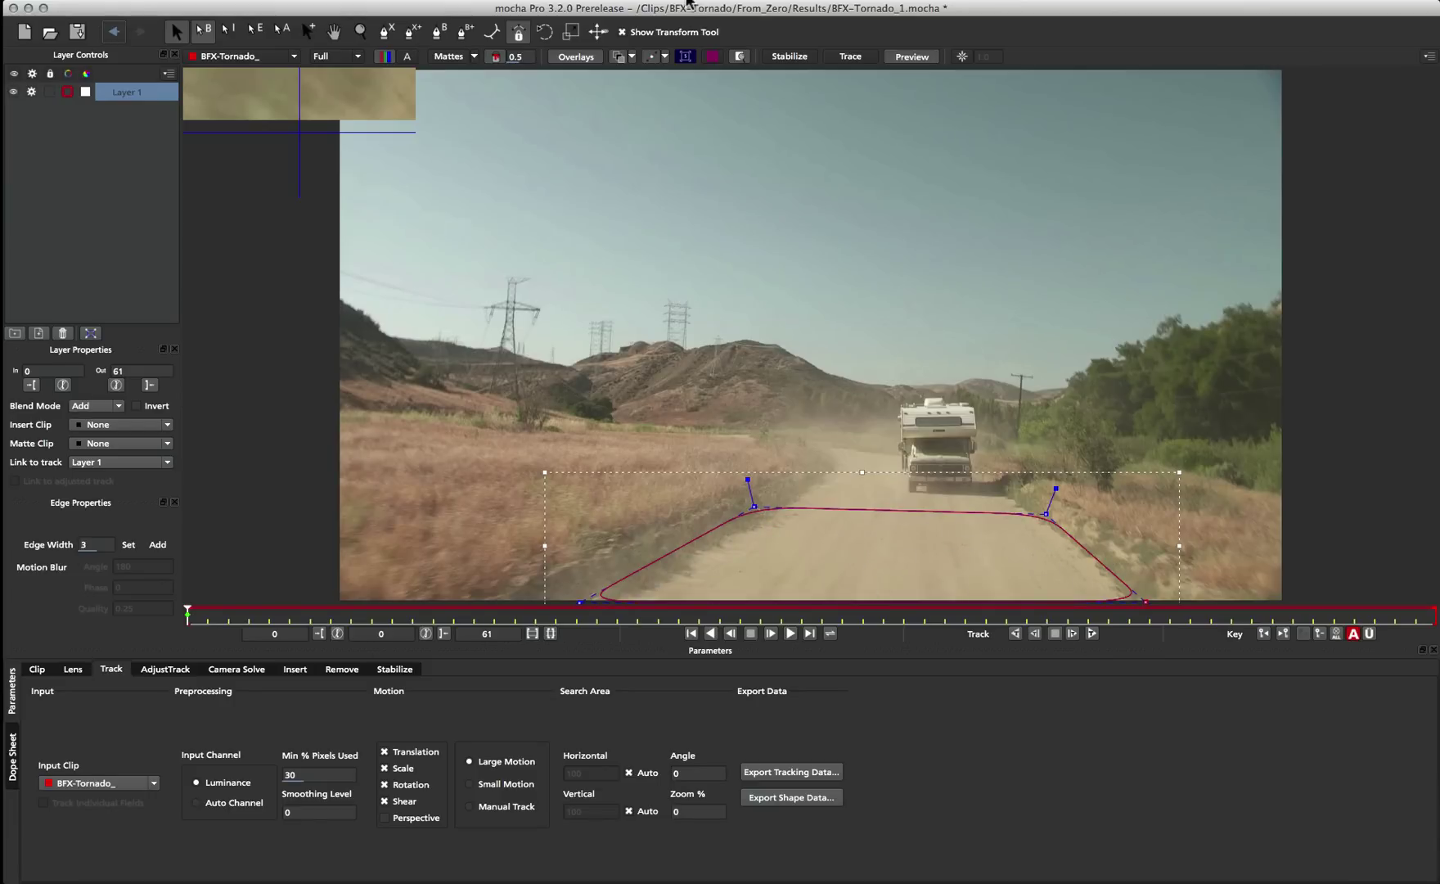
Show the planar surface and drag its four corners onto the road's edges
left_click(684, 59)
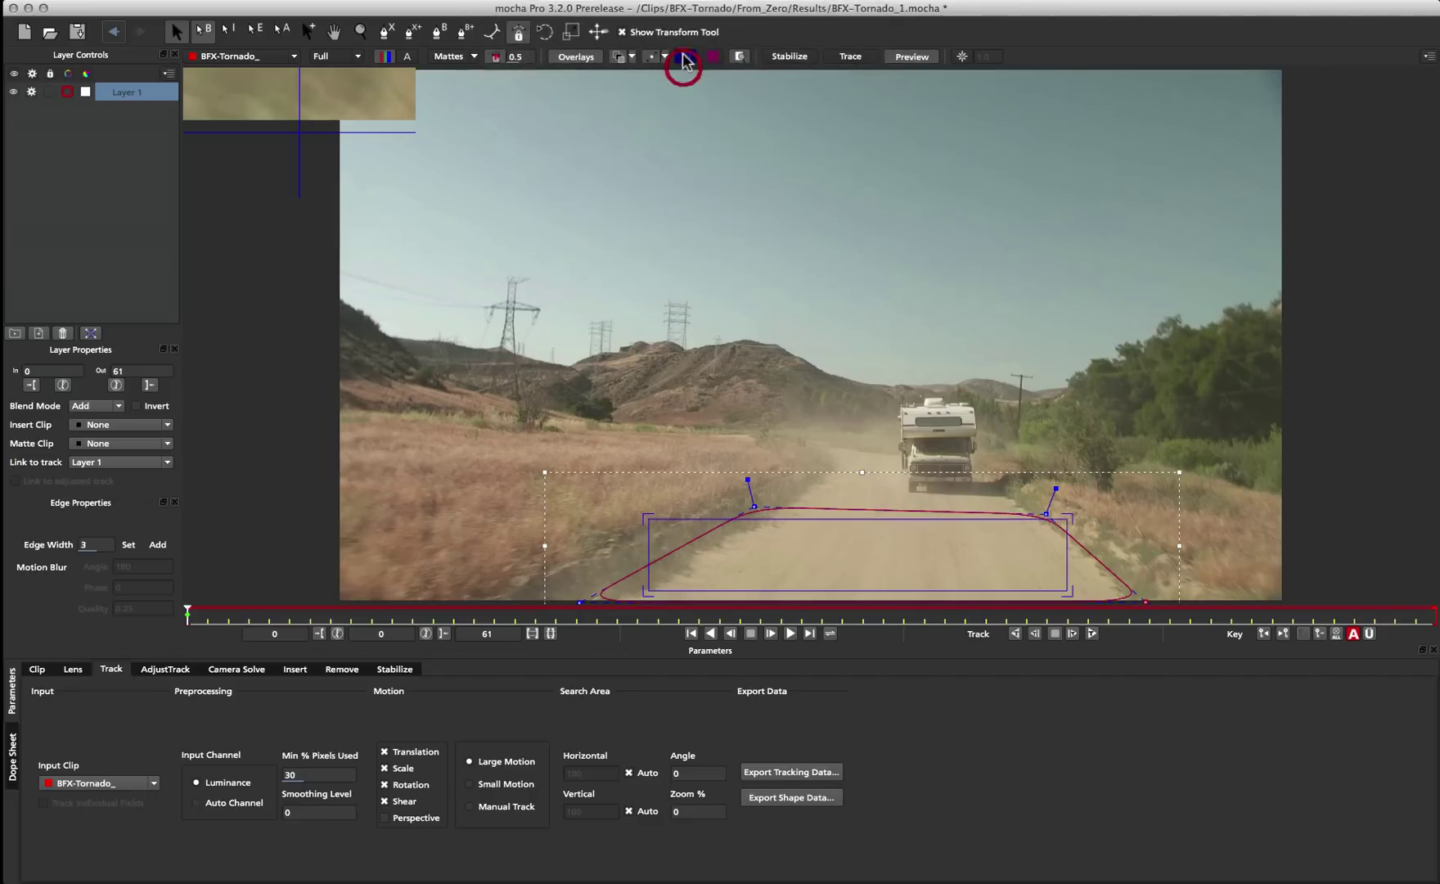
left_click_drag(648, 517, 796, 517)
left_click_drag(1069, 514, 999, 520)
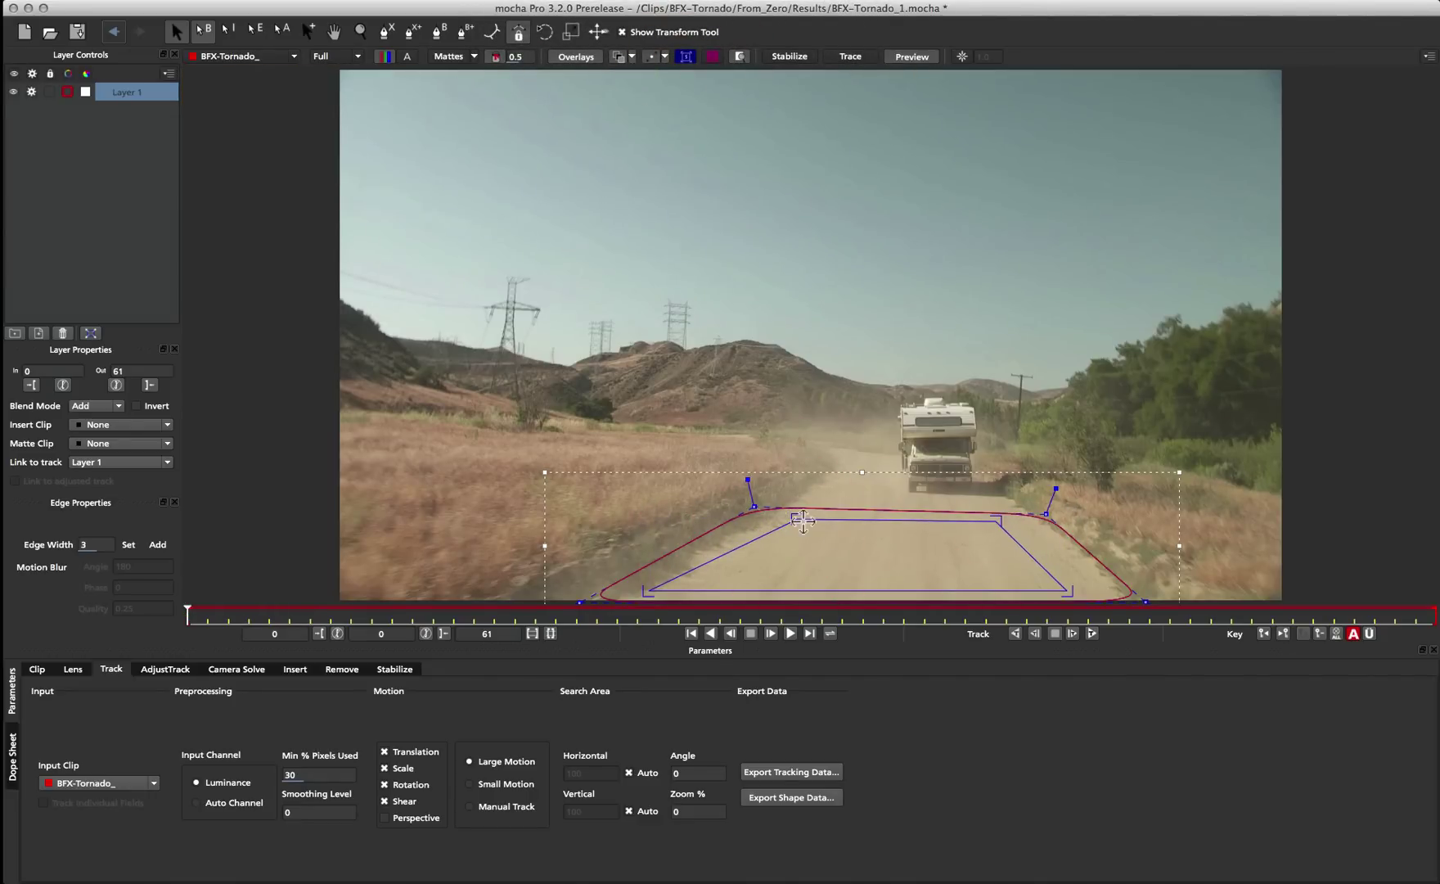
left_click_drag(799, 517, 781, 513)
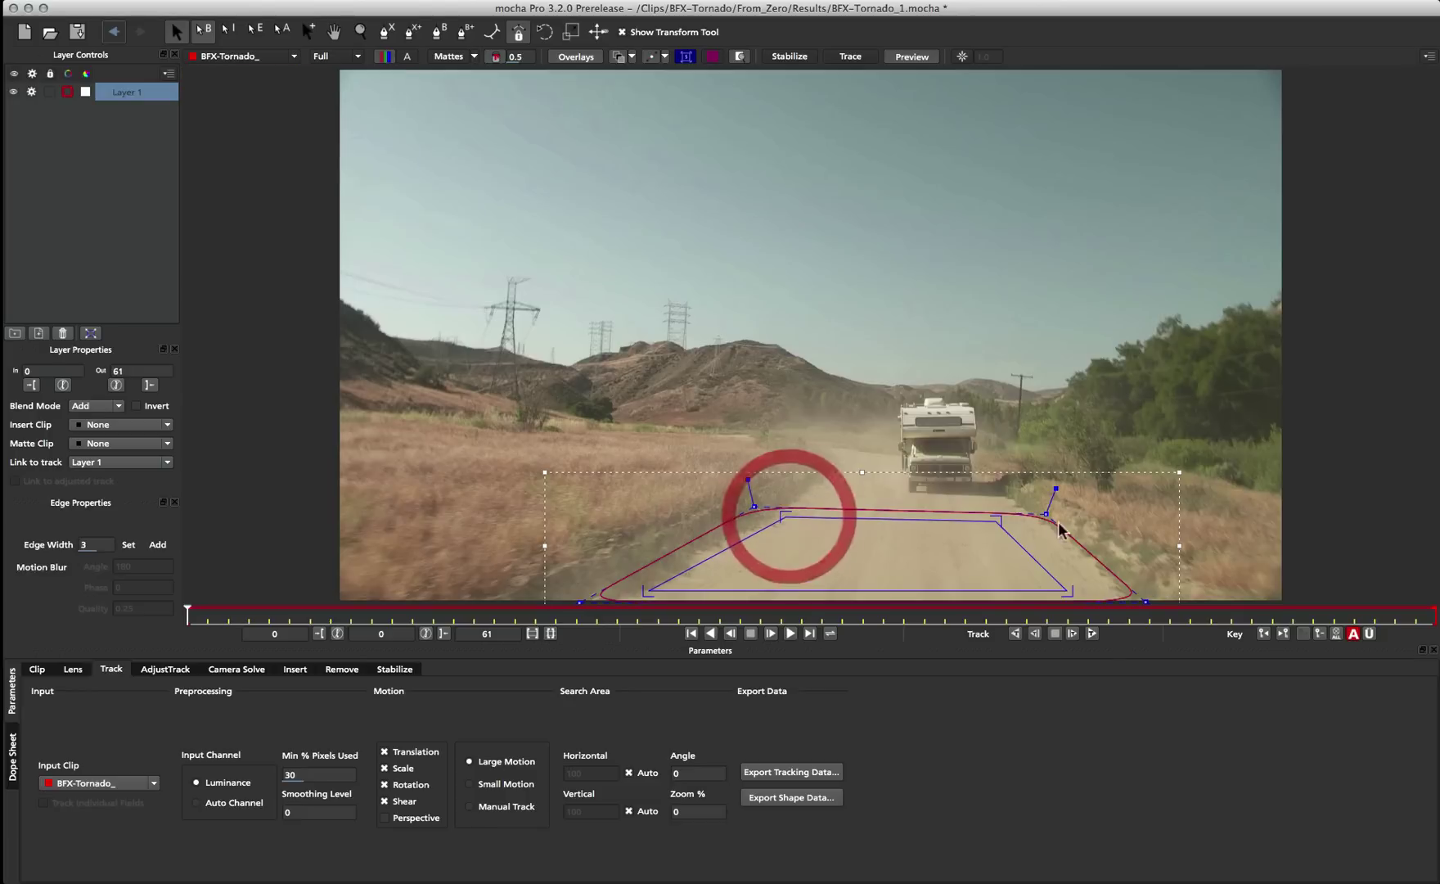
left_click_drag(995, 517, 1007, 518)
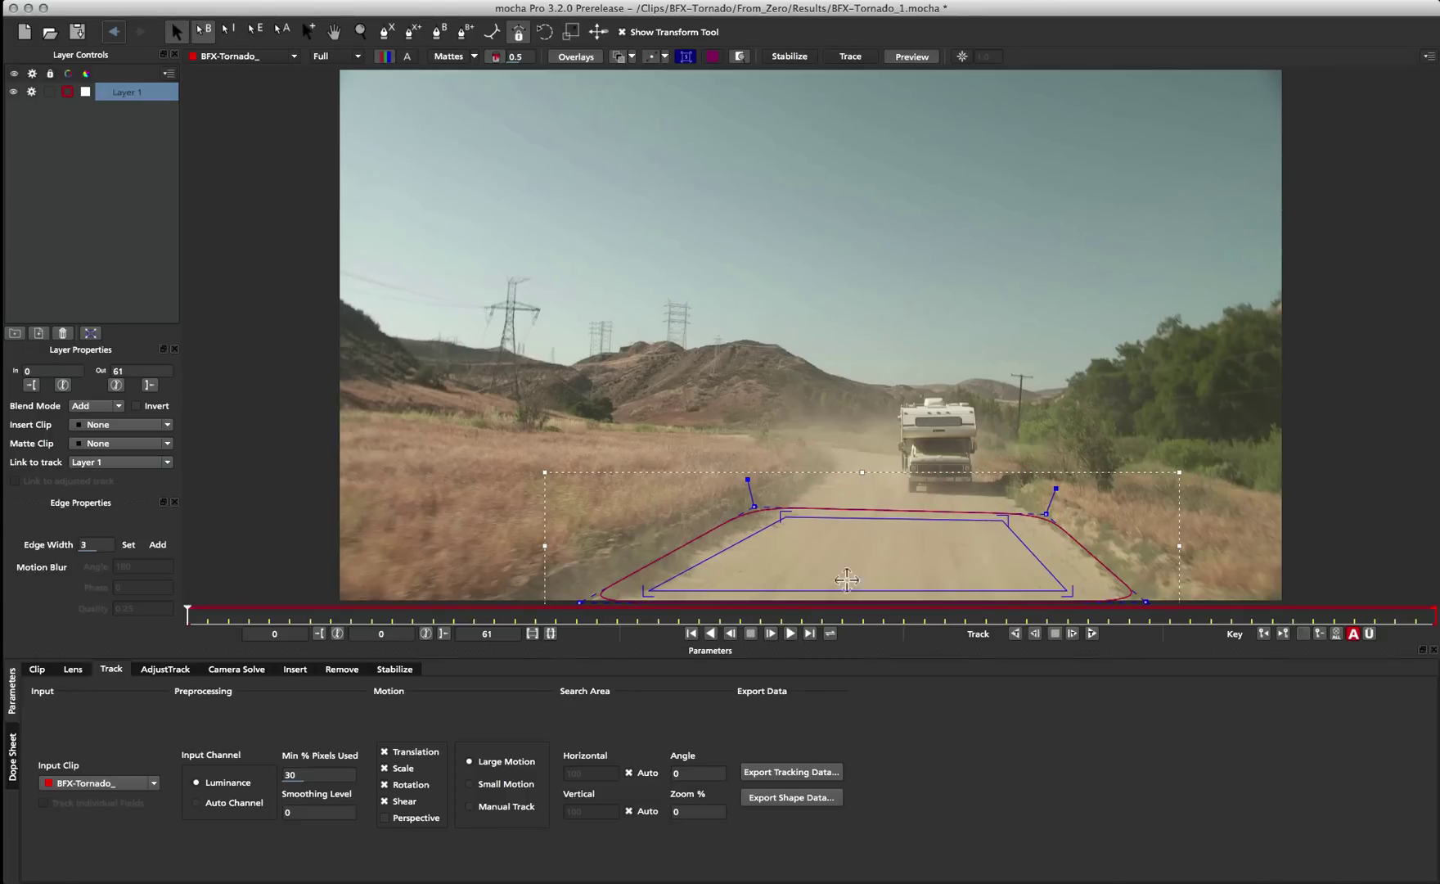
left_click_drag(696, 573, 747, 571)
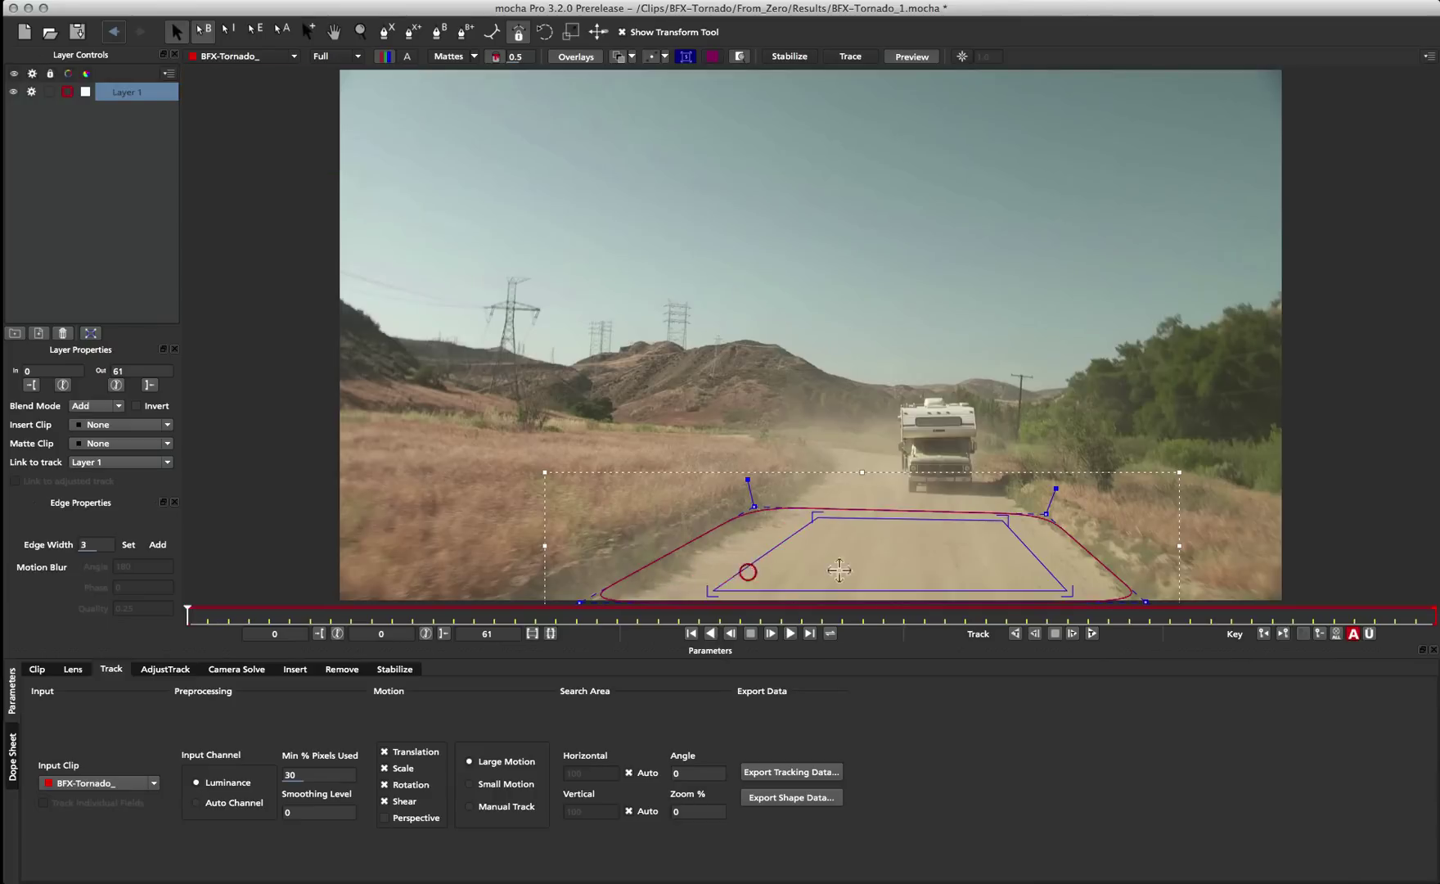
left_click_drag(1029, 546, 997, 520)
Fine-tune the top corners and raise the bottom edge, then step forward two frames
left_click_drag(816, 516, 816, 514)
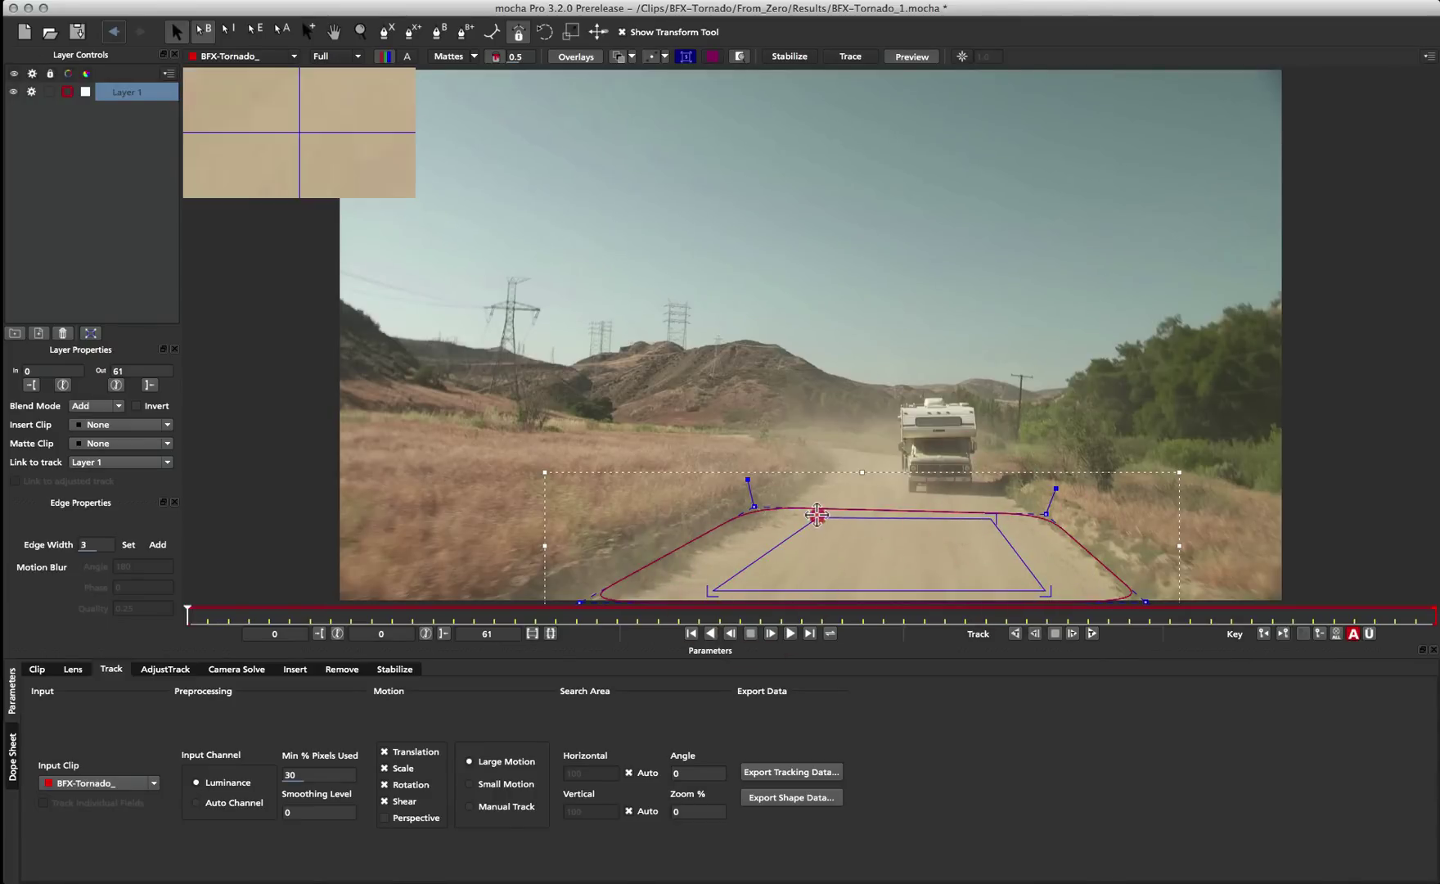
left_click_drag(863, 589, 859, 581)
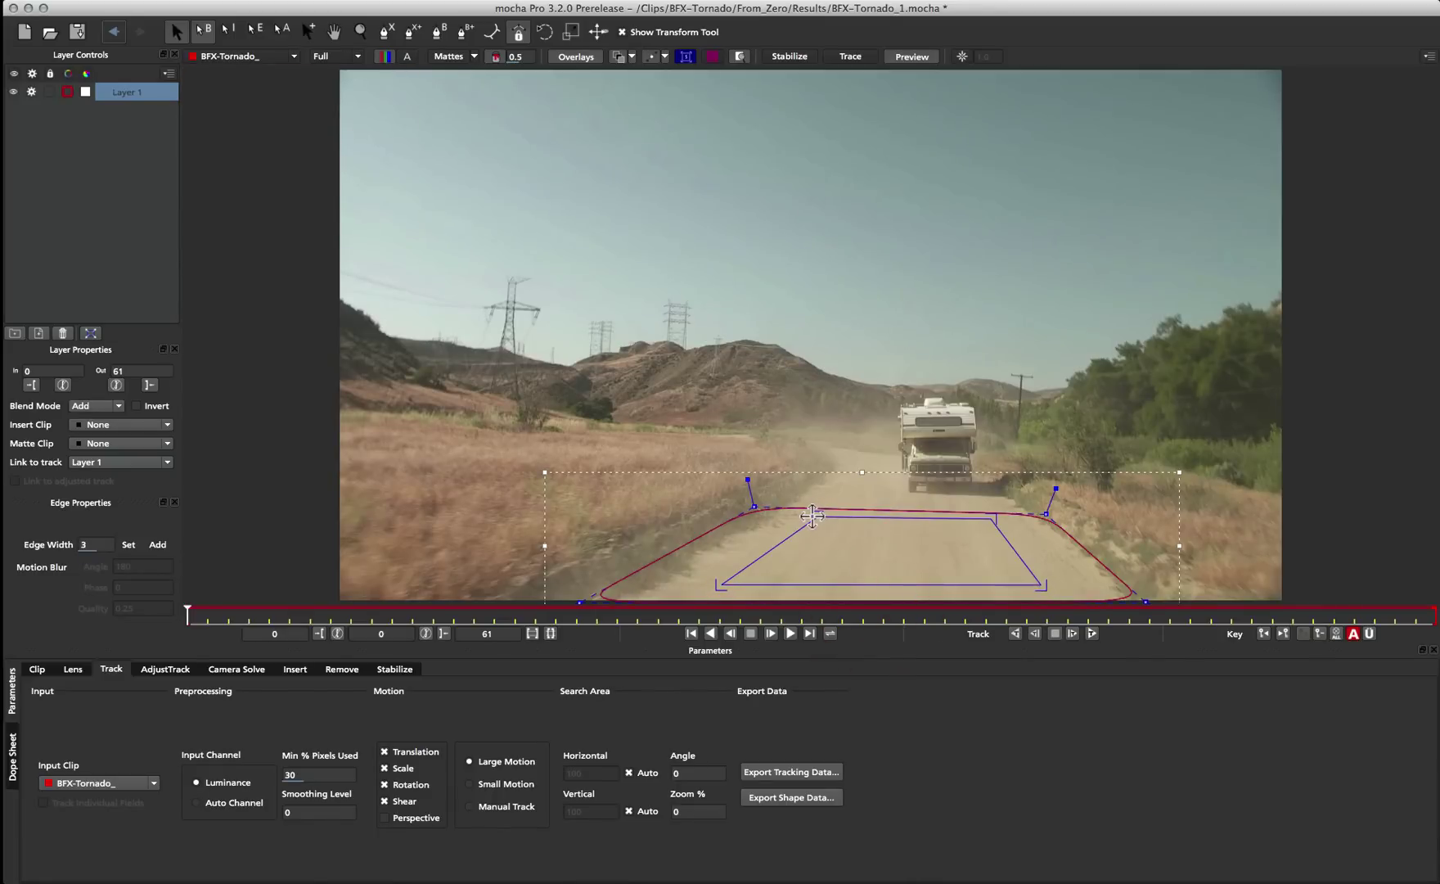
left_click_drag(811, 513, 814, 515)
left_click_drag(993, 517, 990, 519)
key("Right")
key("Right")
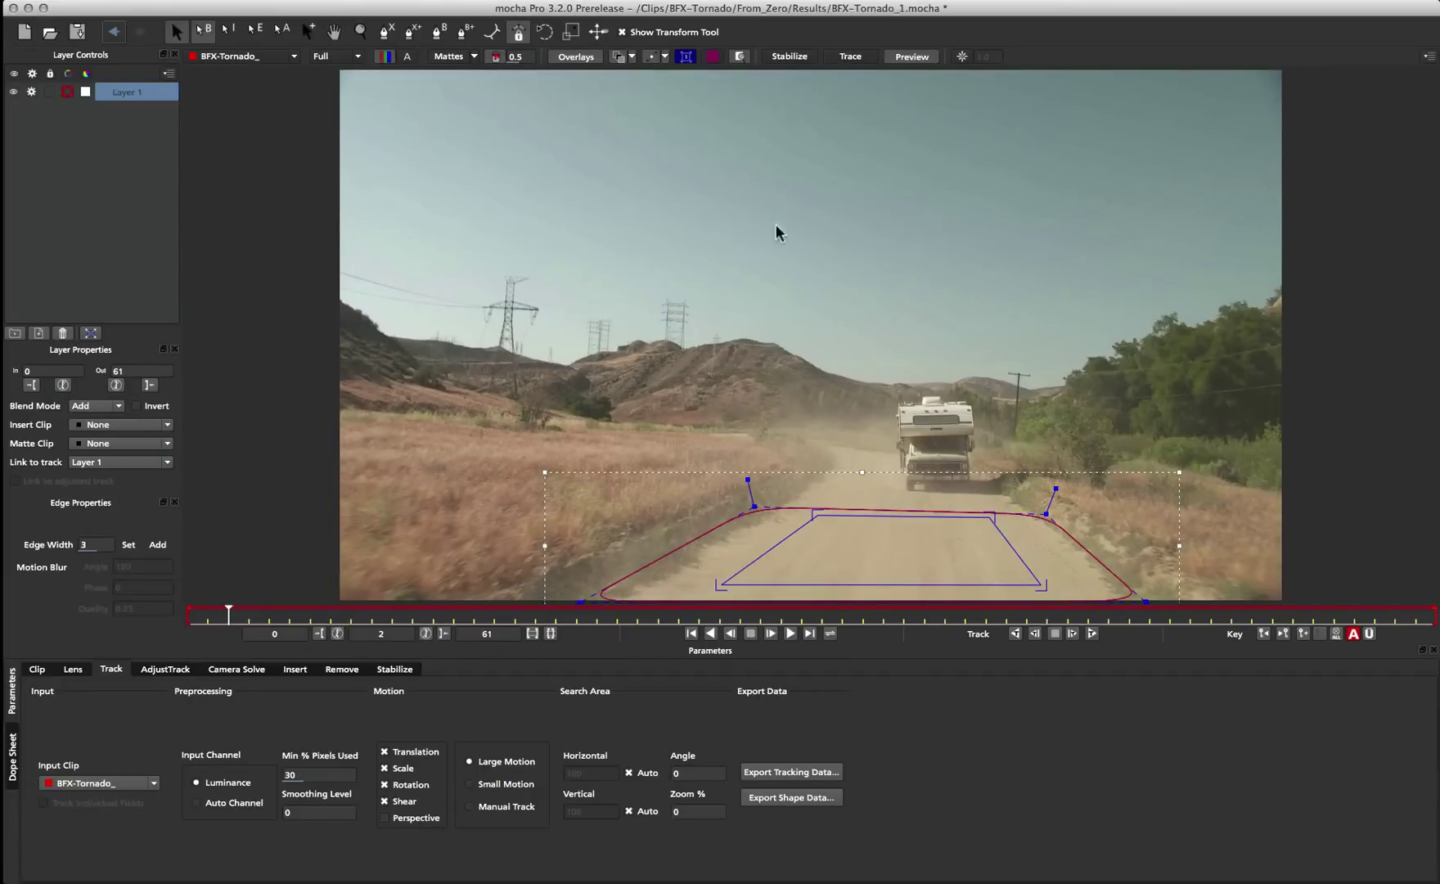
On frame 0, show the surface grid and adjust the surface so the grid follows the road
left_click(687, 634)
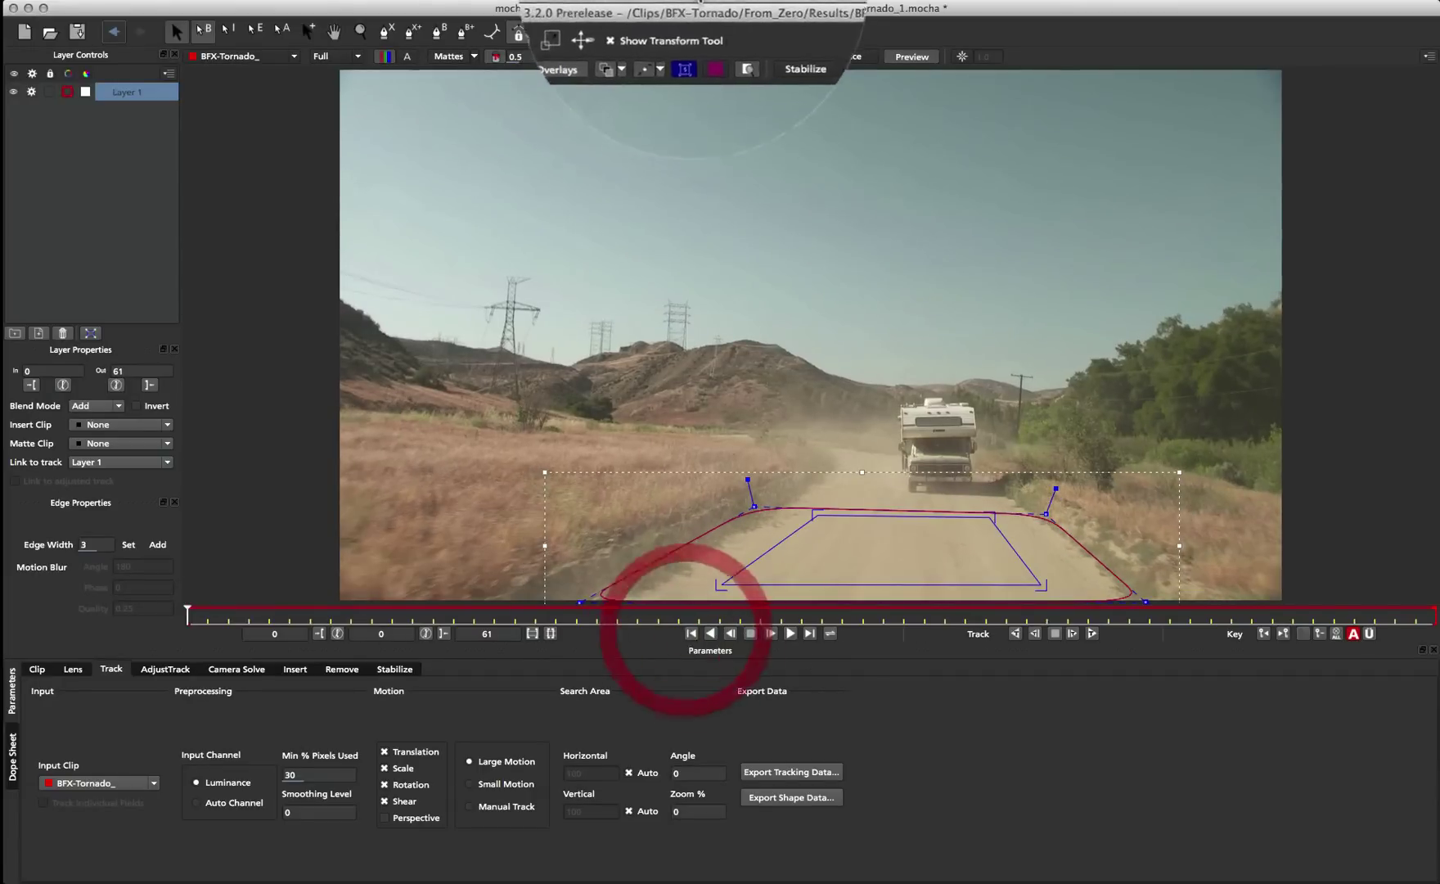
left_click(712, 56)
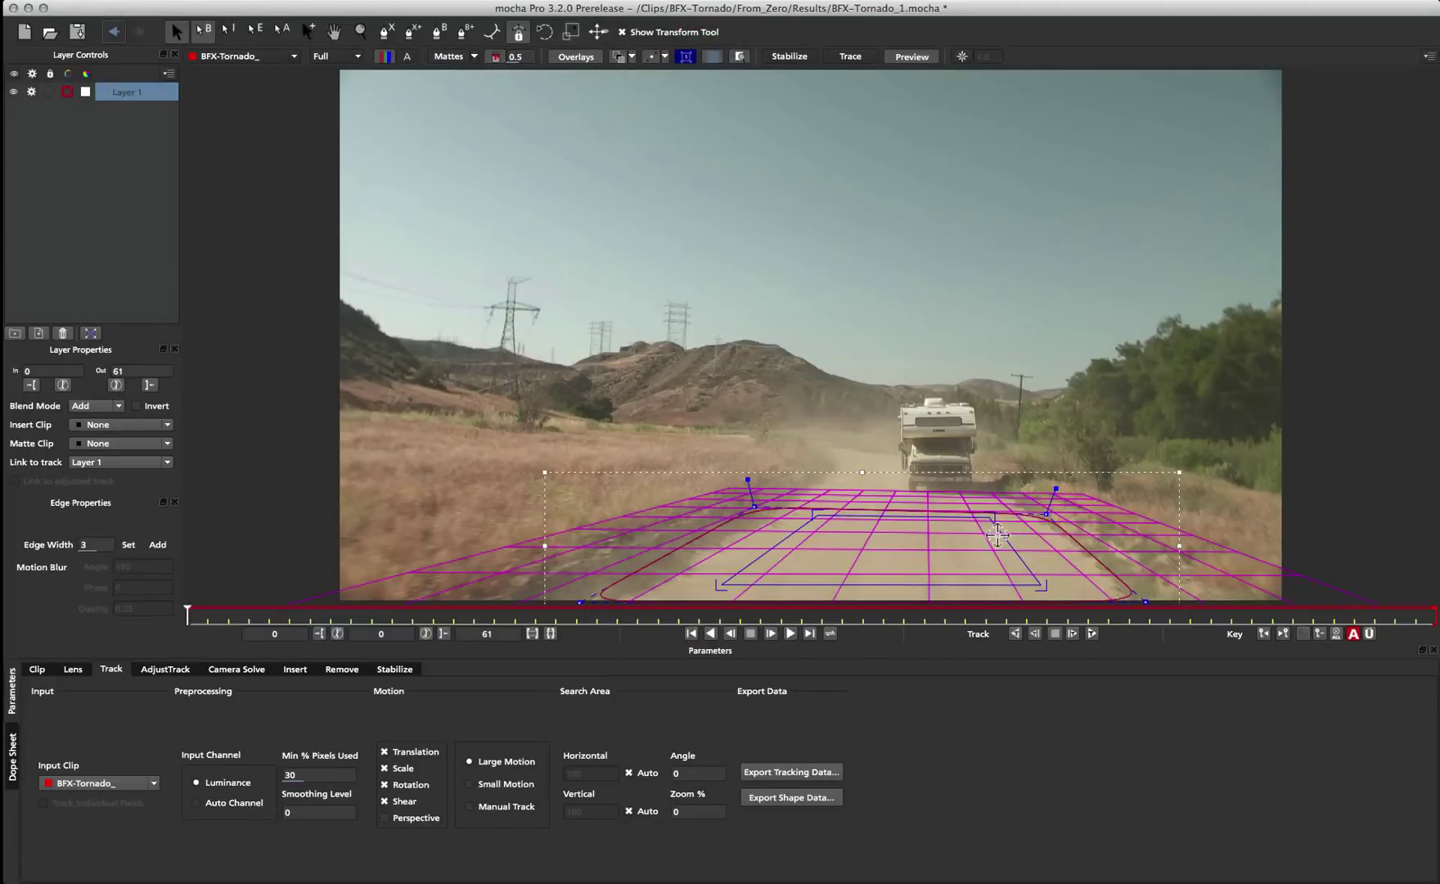
left_click_drag(990, 517, 988, 516)
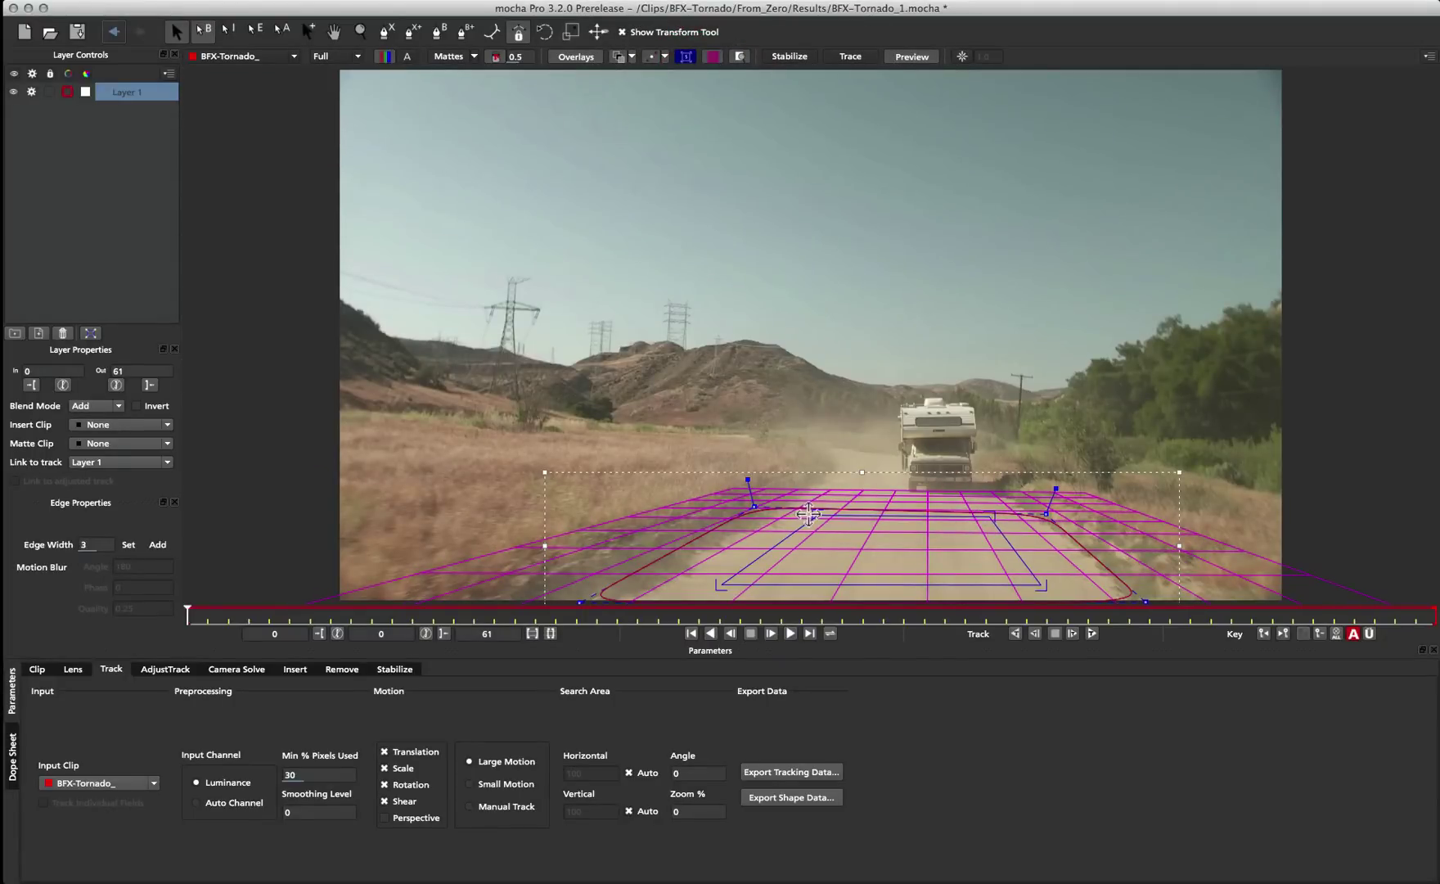
mouse_move(823, 513)
left_mouse_down()
mouse_move(874, 435)
mouse_move(875, 536)
mouse_move(872, 458)
mouse_move(856, 526)
left_mouse_up()
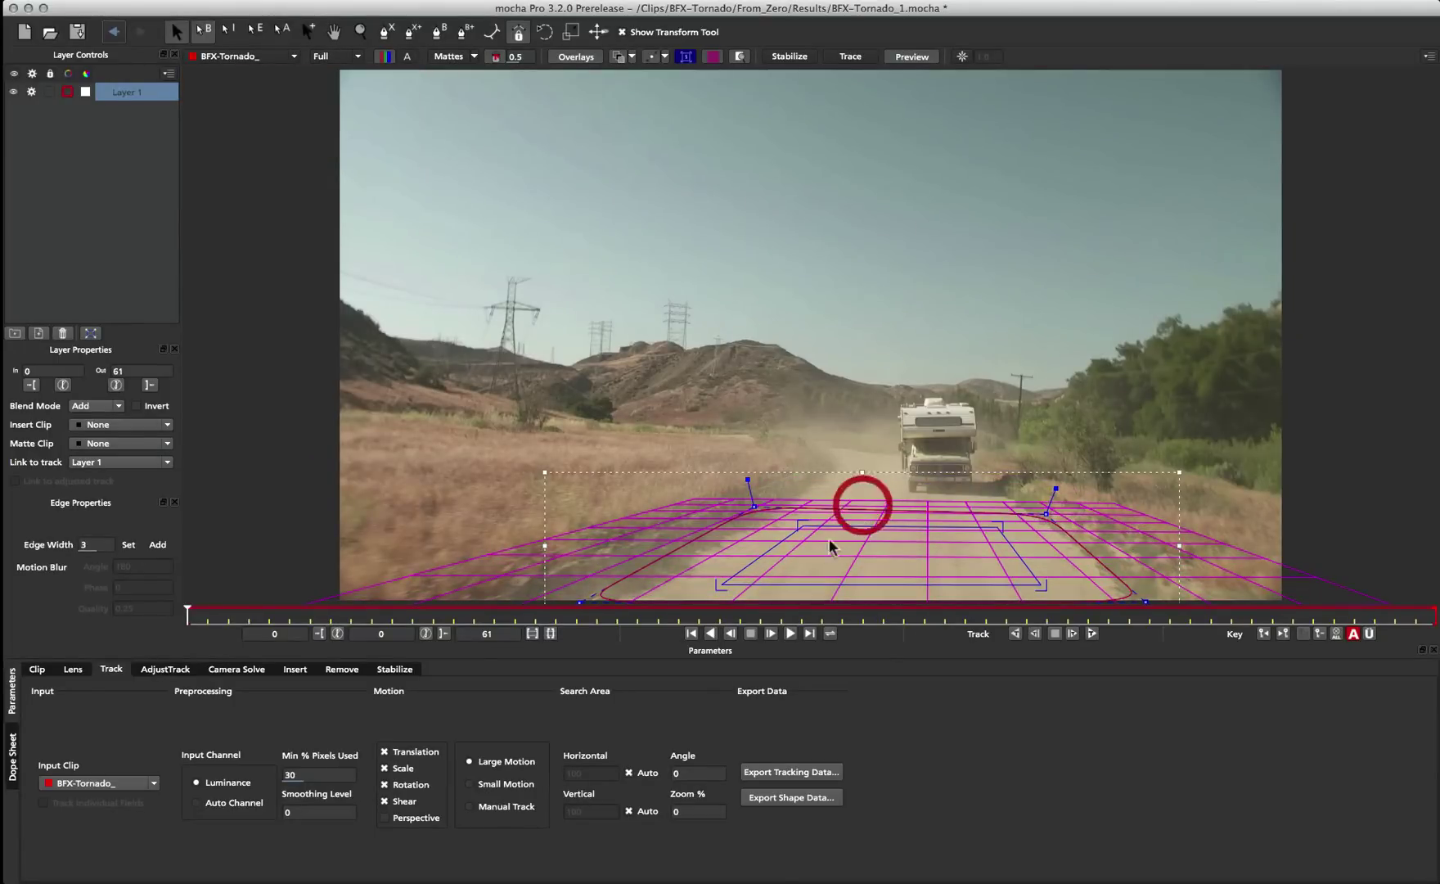
mouse_move(801, 522)
left_mouse_down()
mouse_move(1012, 524)
mouse_move(818, 522)
left_mouse_up()
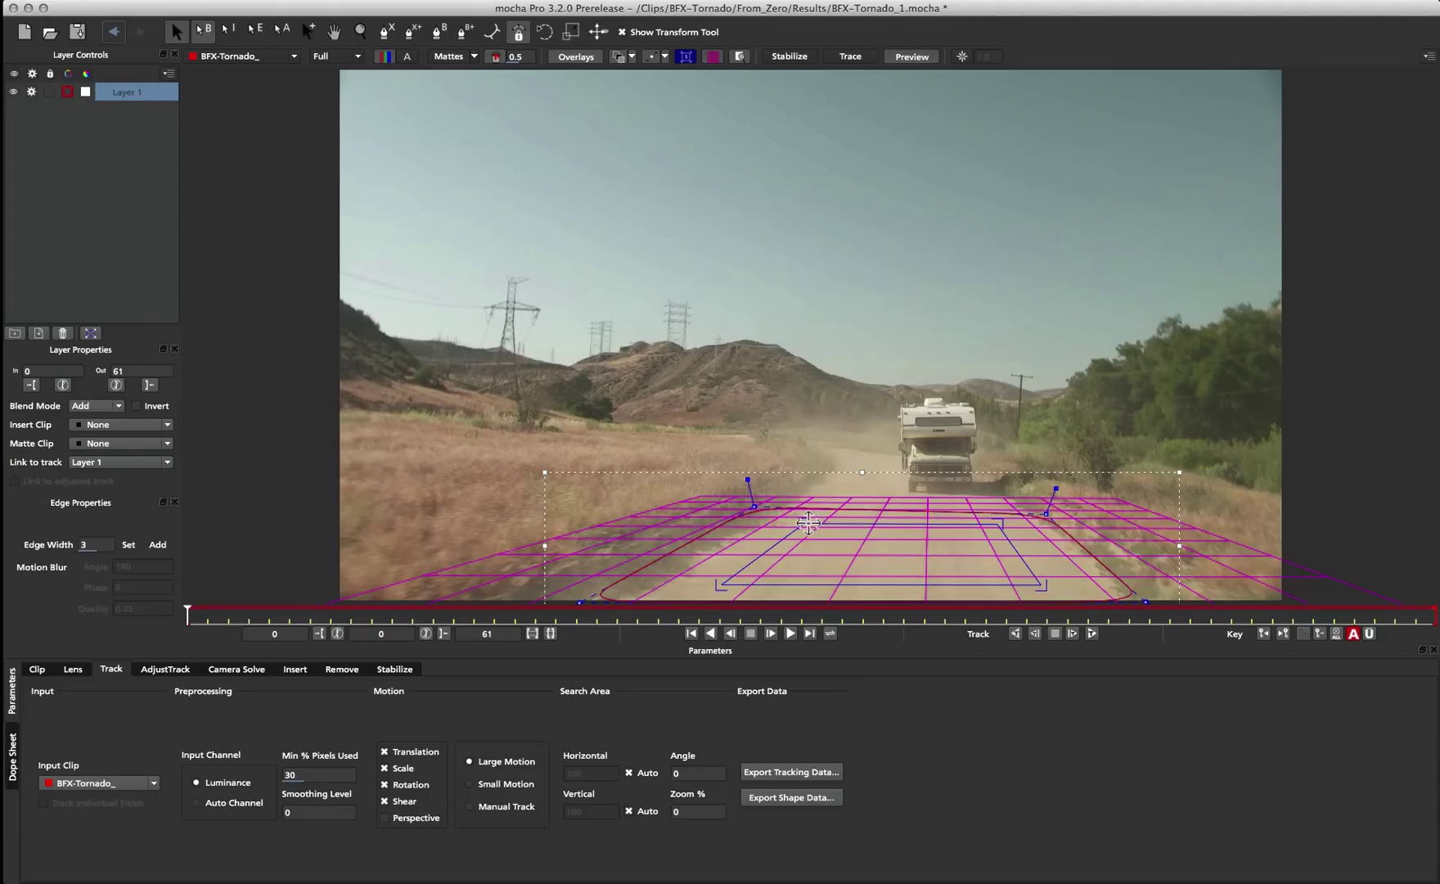
left_click_drag(804, 522, 803, 516)
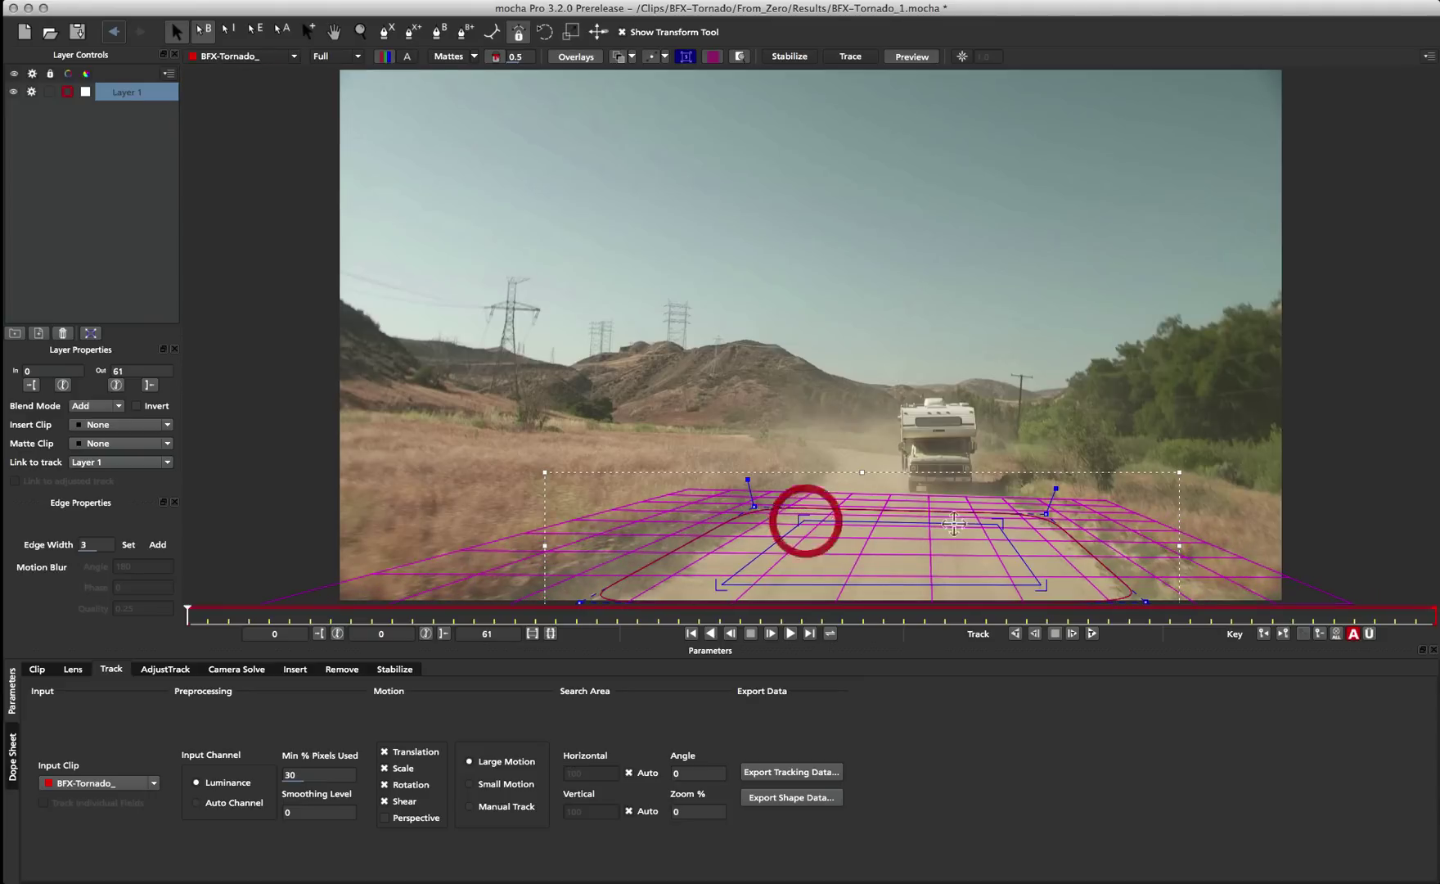
left_click_drag(989, 523, 997, 521)
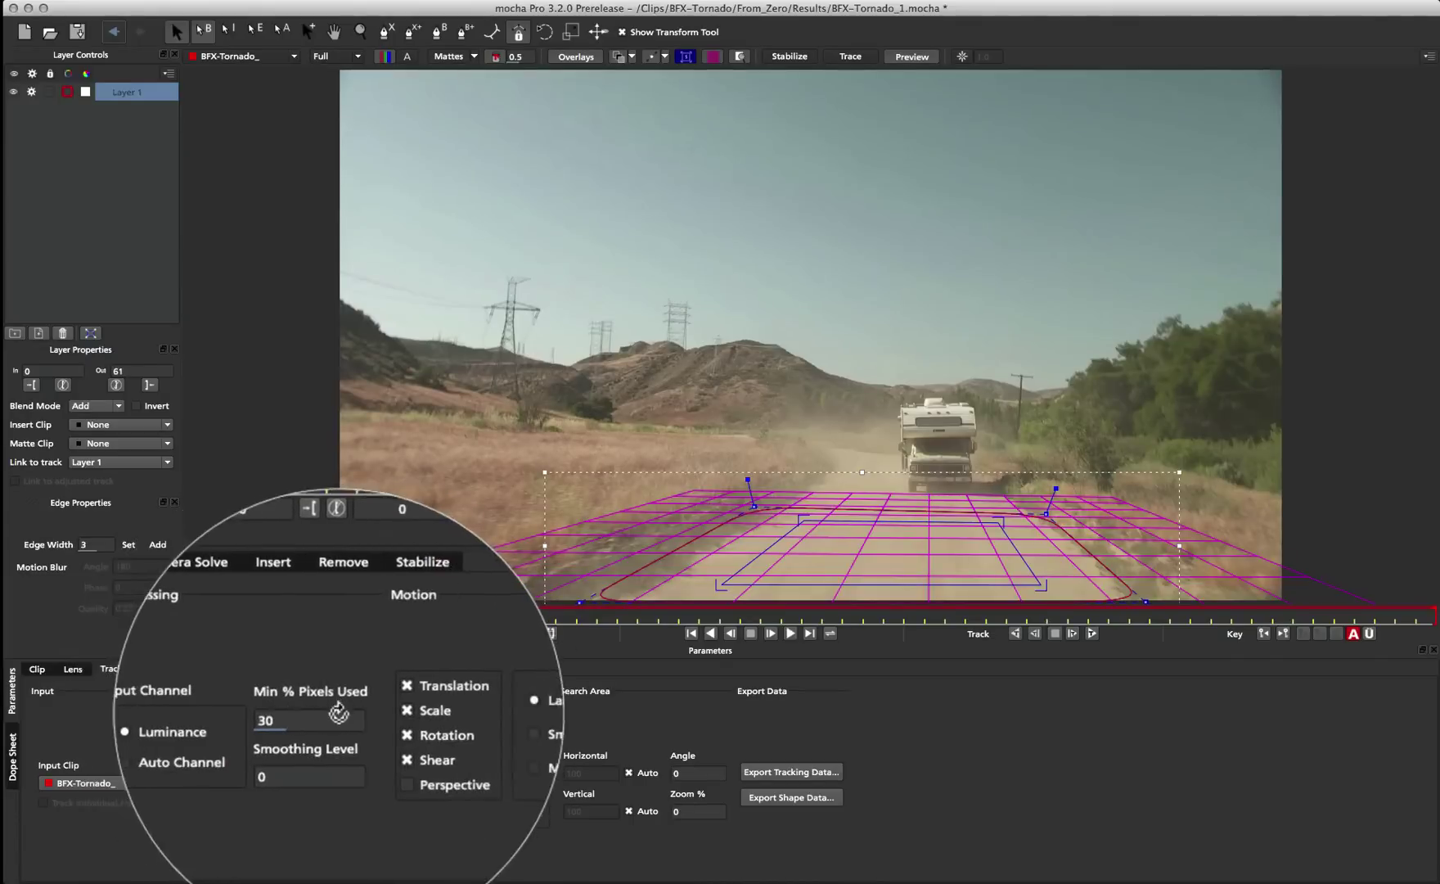
Set Min % Pixels Used to 90 and enable Perspective motion
double_click(320, 717)
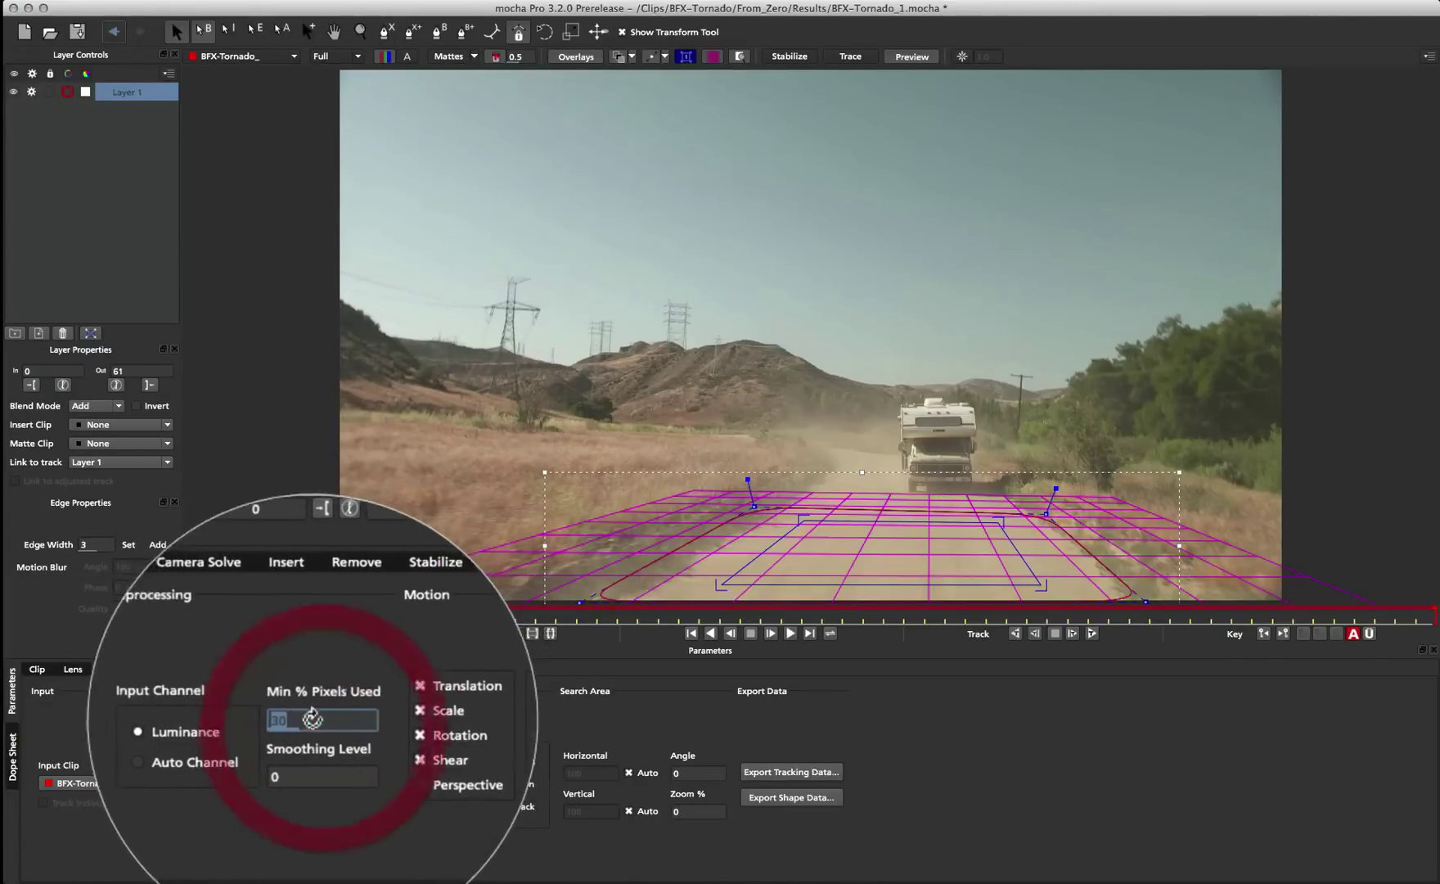
type("90")
key("Return")
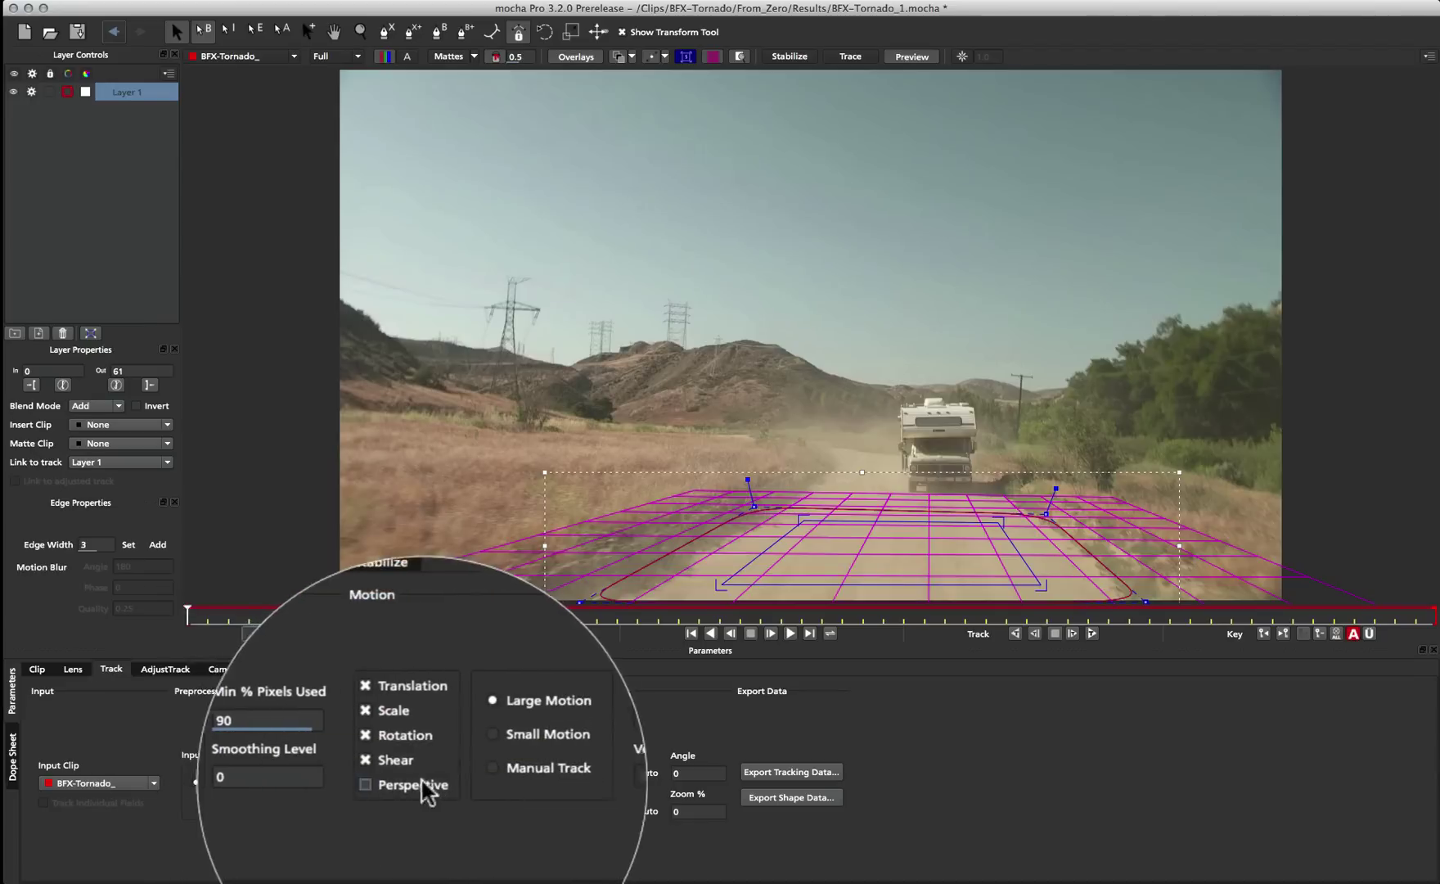
left_click(421, 815)
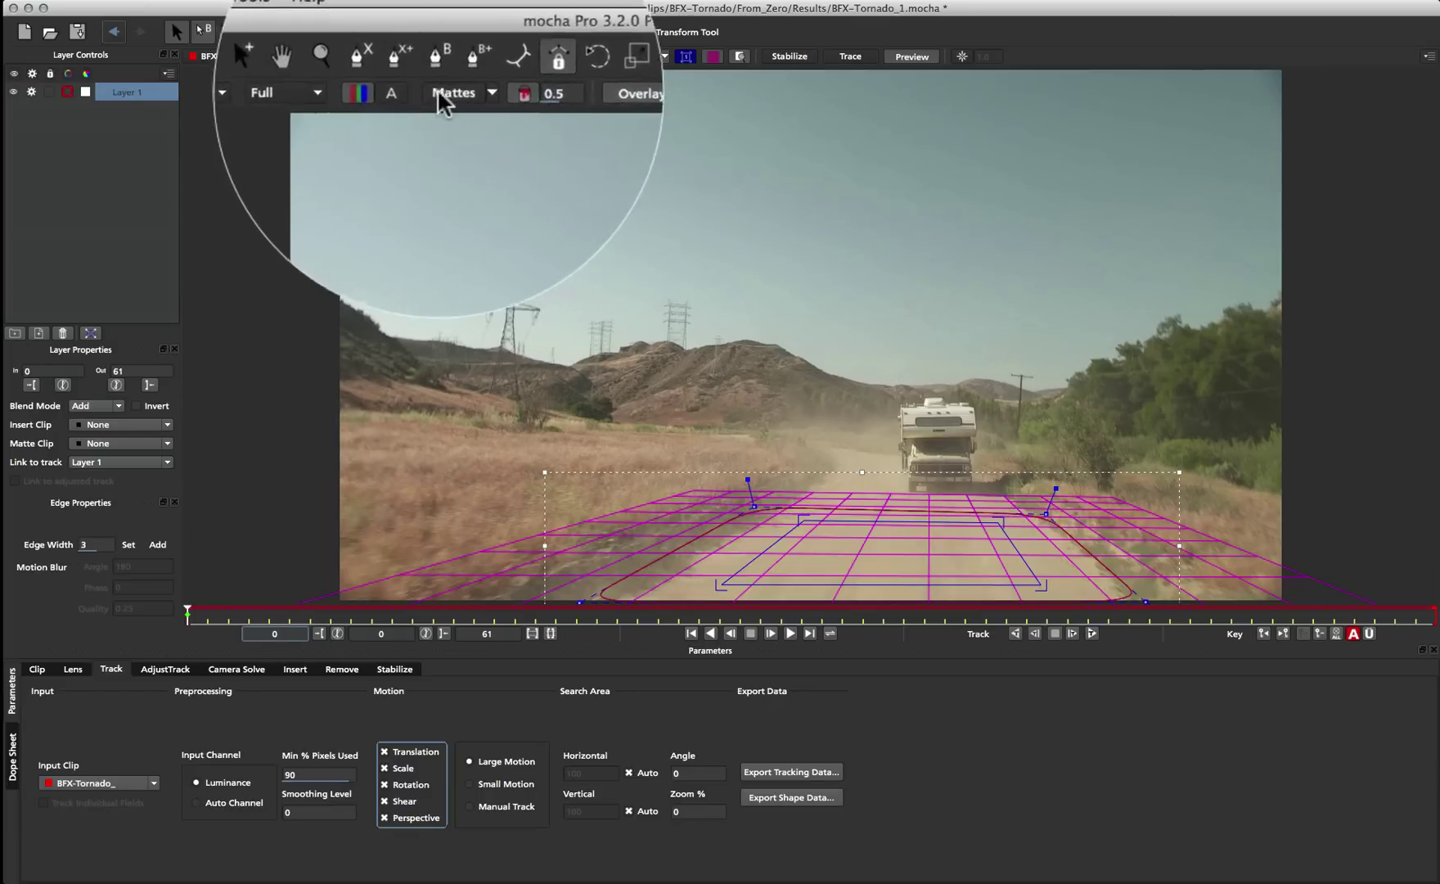
Preview the road matte, then rename Layer 1 to 'road'
left_click(448, 55)
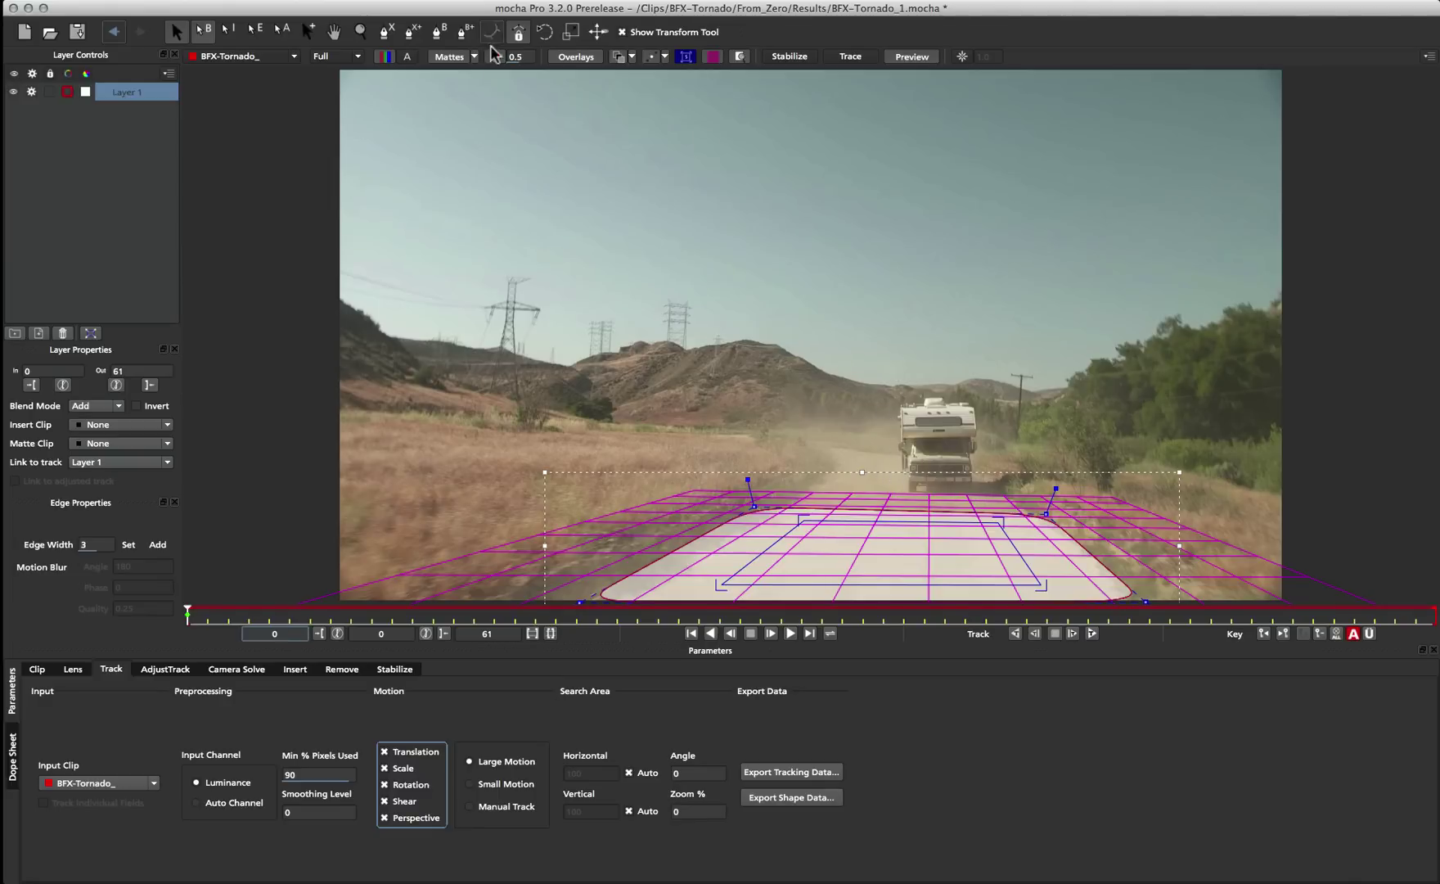
left_click(457, 57)
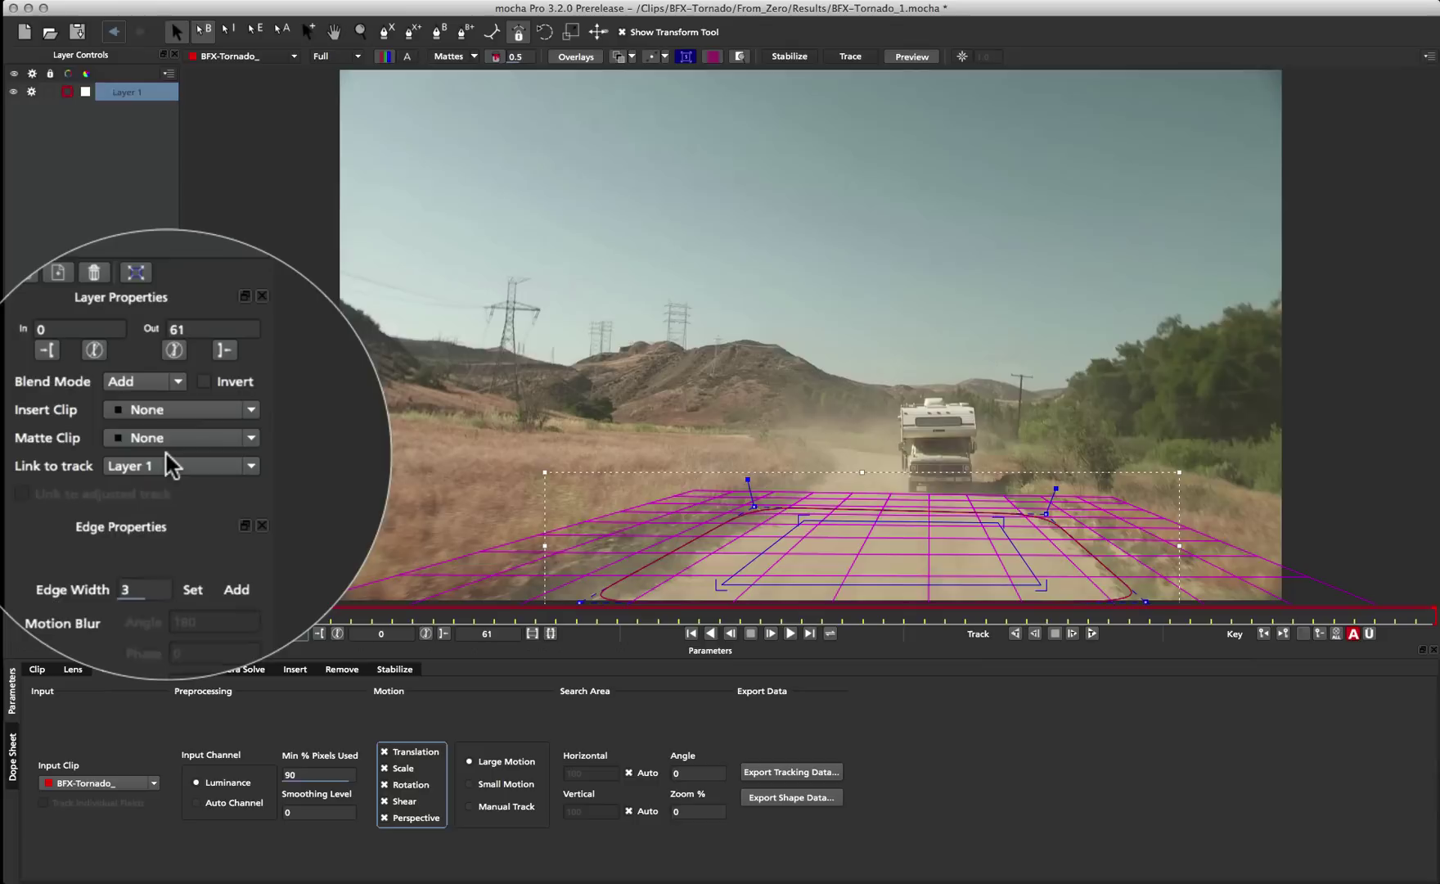
double_click(176, 147)
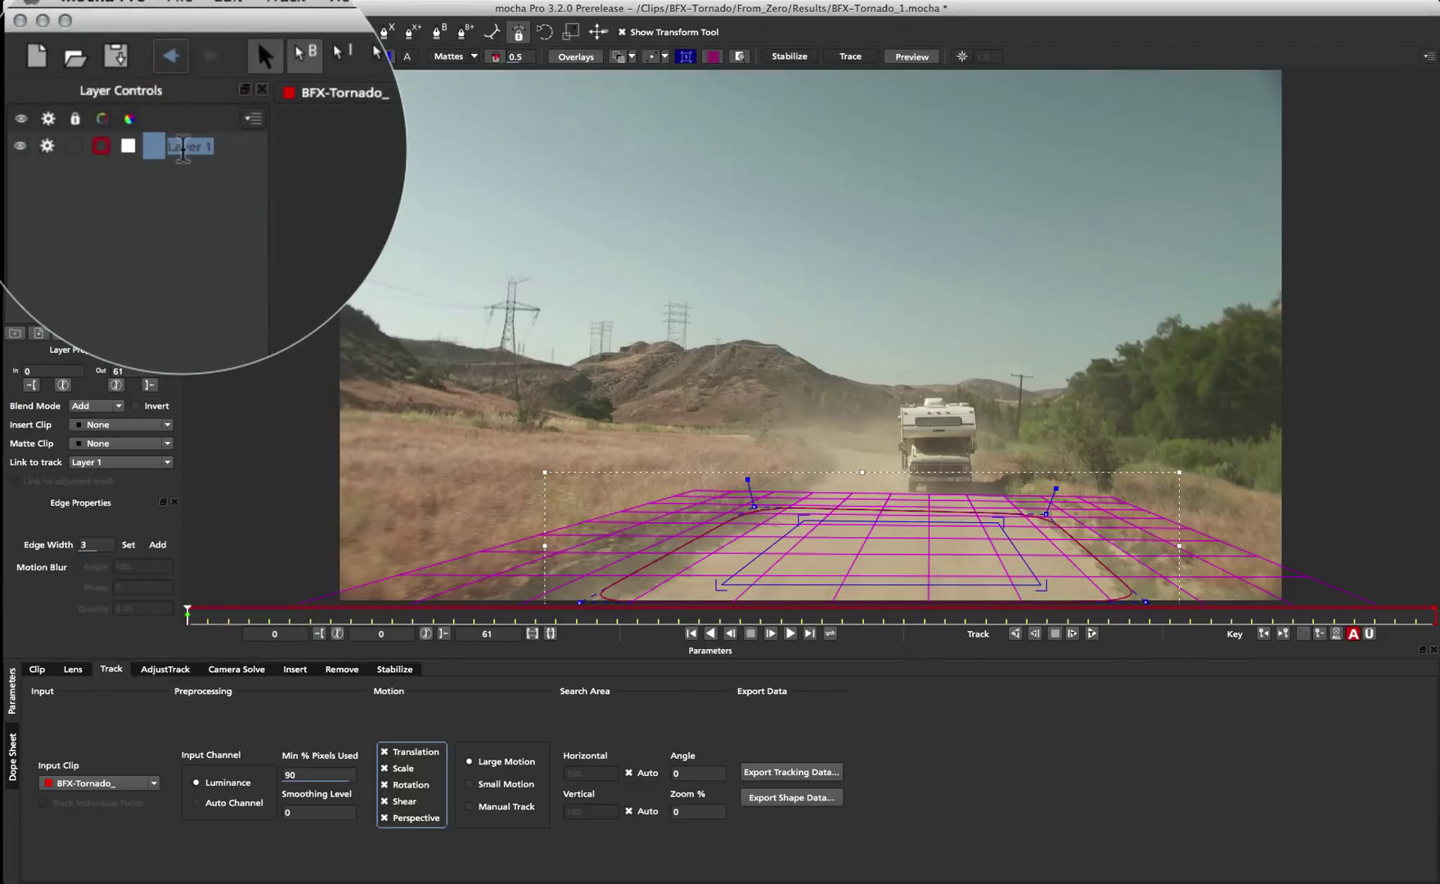
type("road")
key("Return")
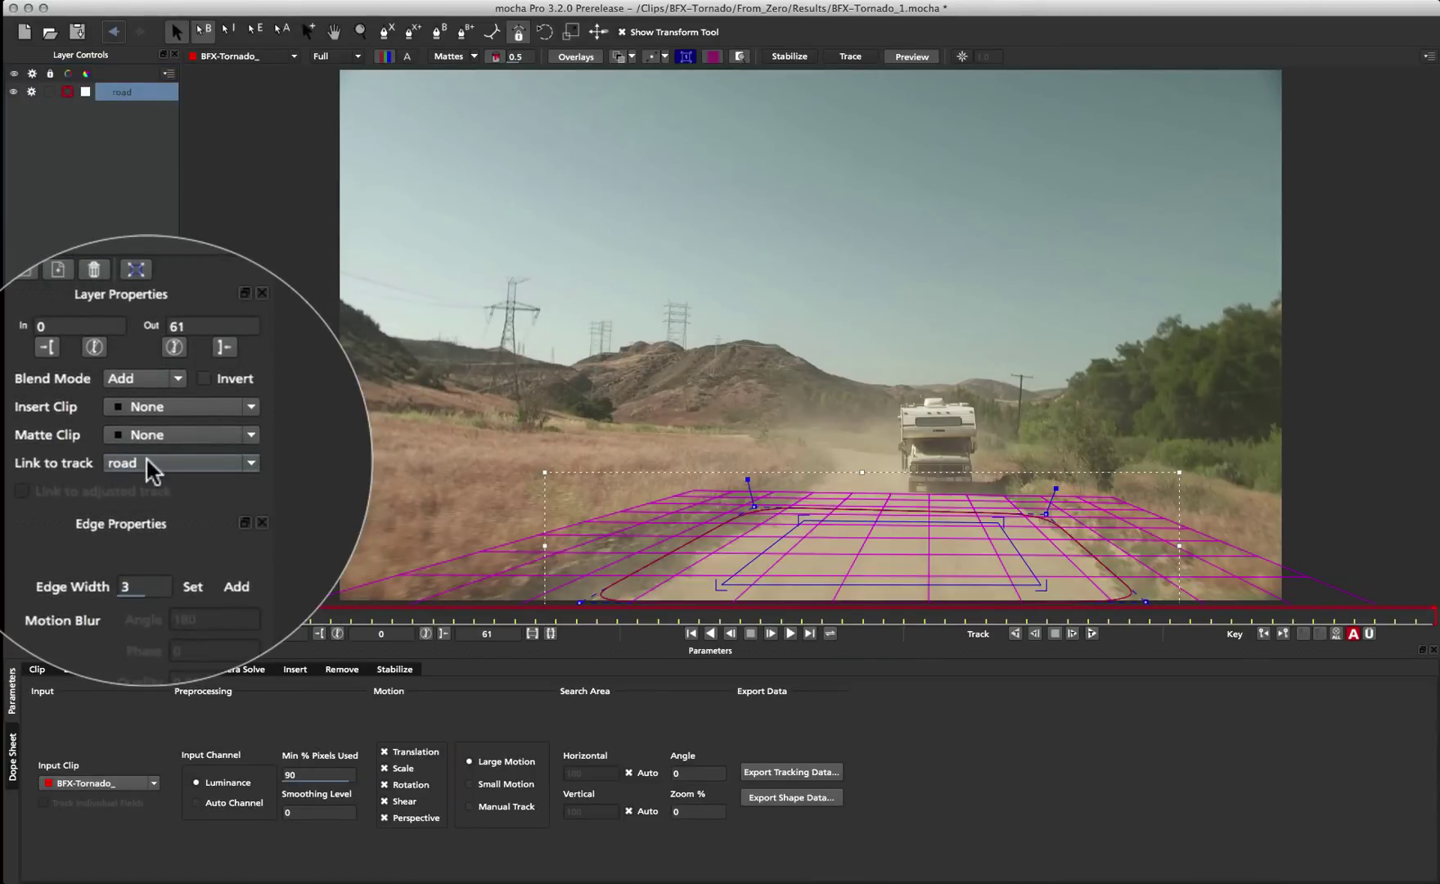
Set the road layer's Link to track to None
left_click(144, 458)
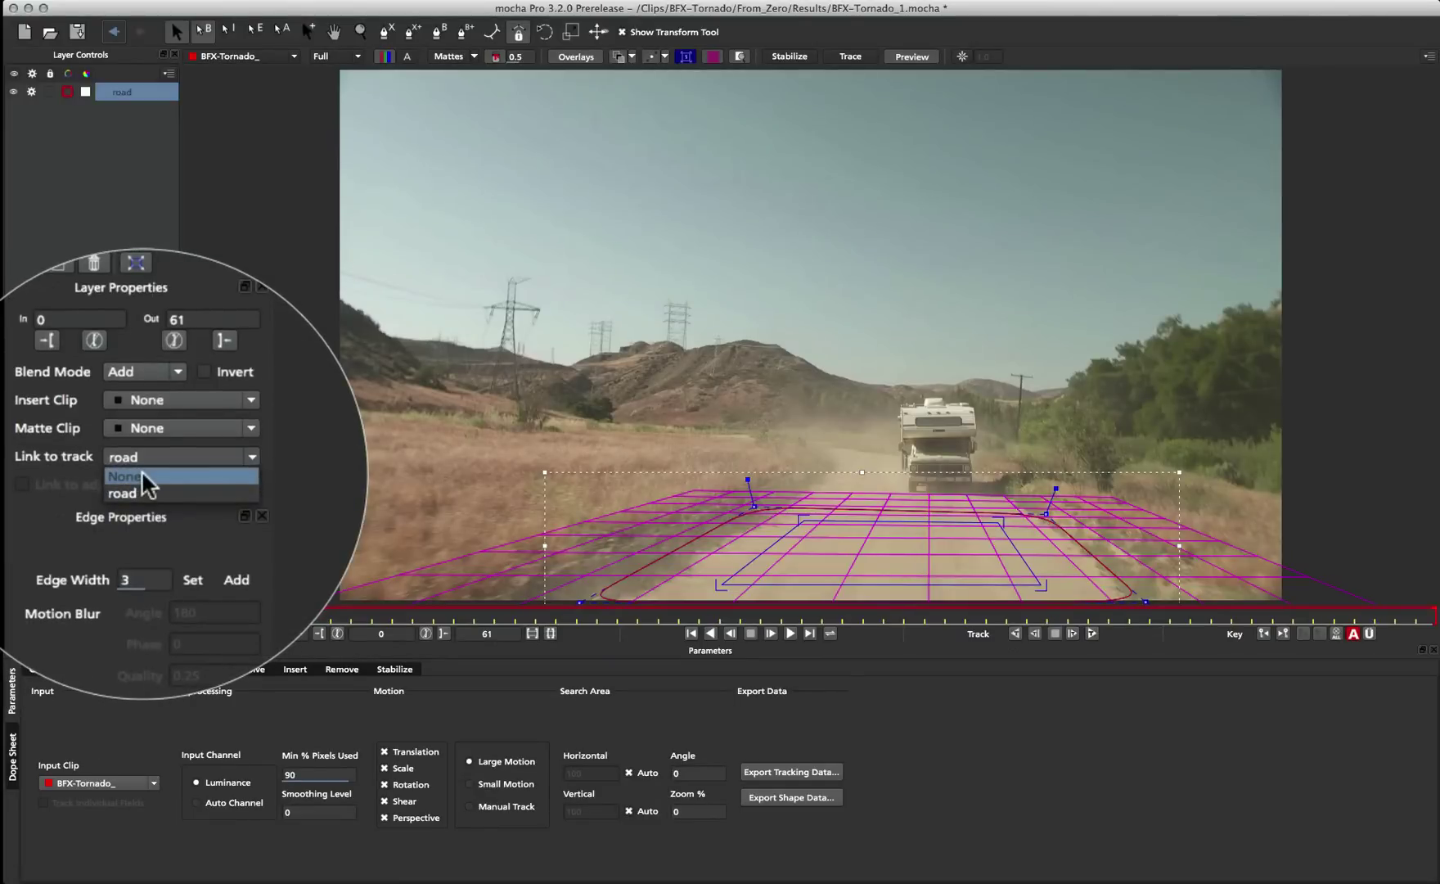
left_click(153, 473)
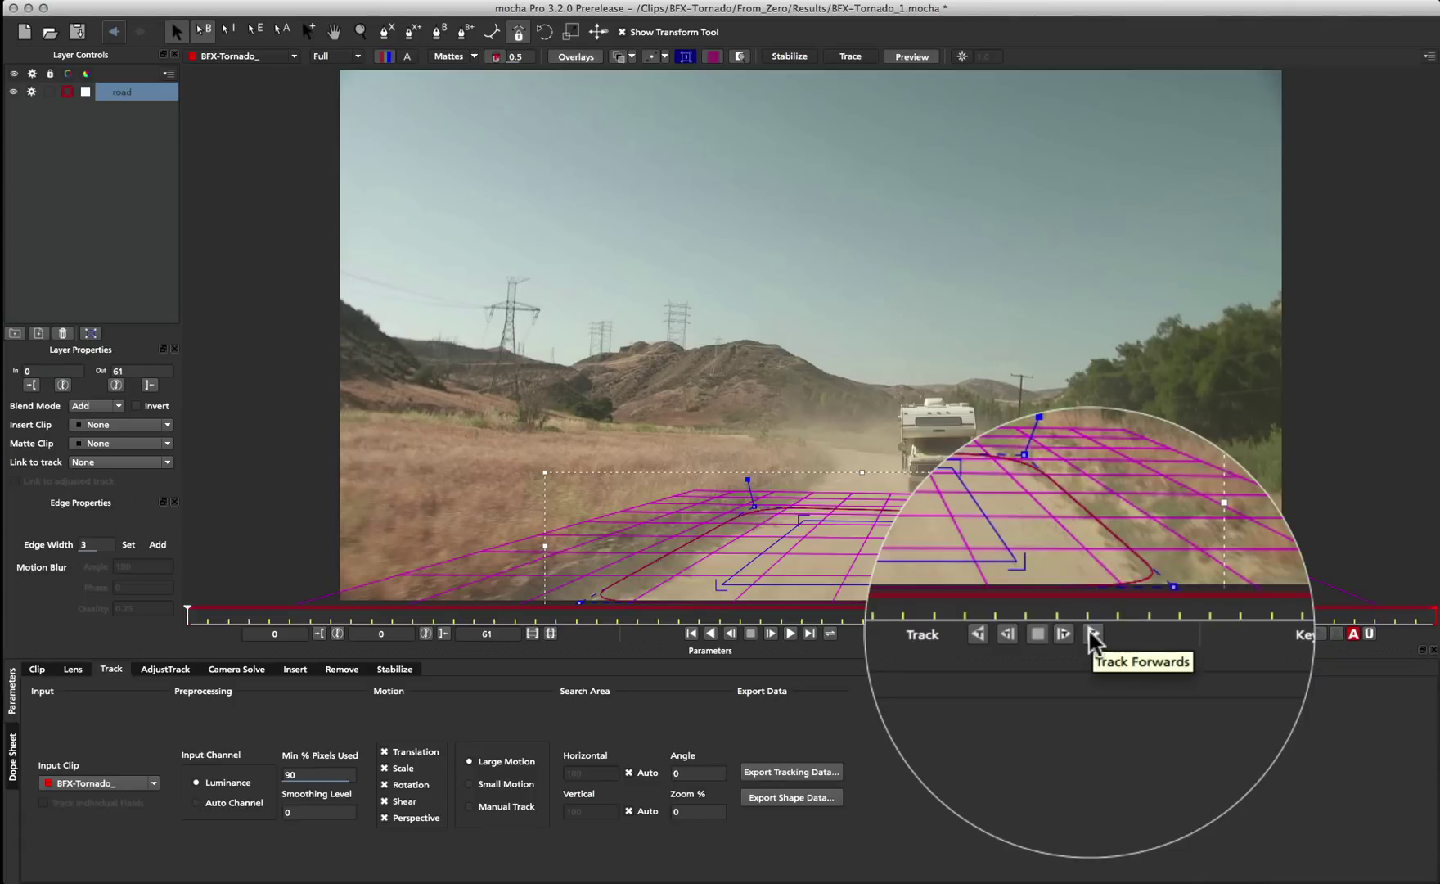
Track the road forward with mattes shown, stop it, track backward, then play back
left_click(1092, 632)
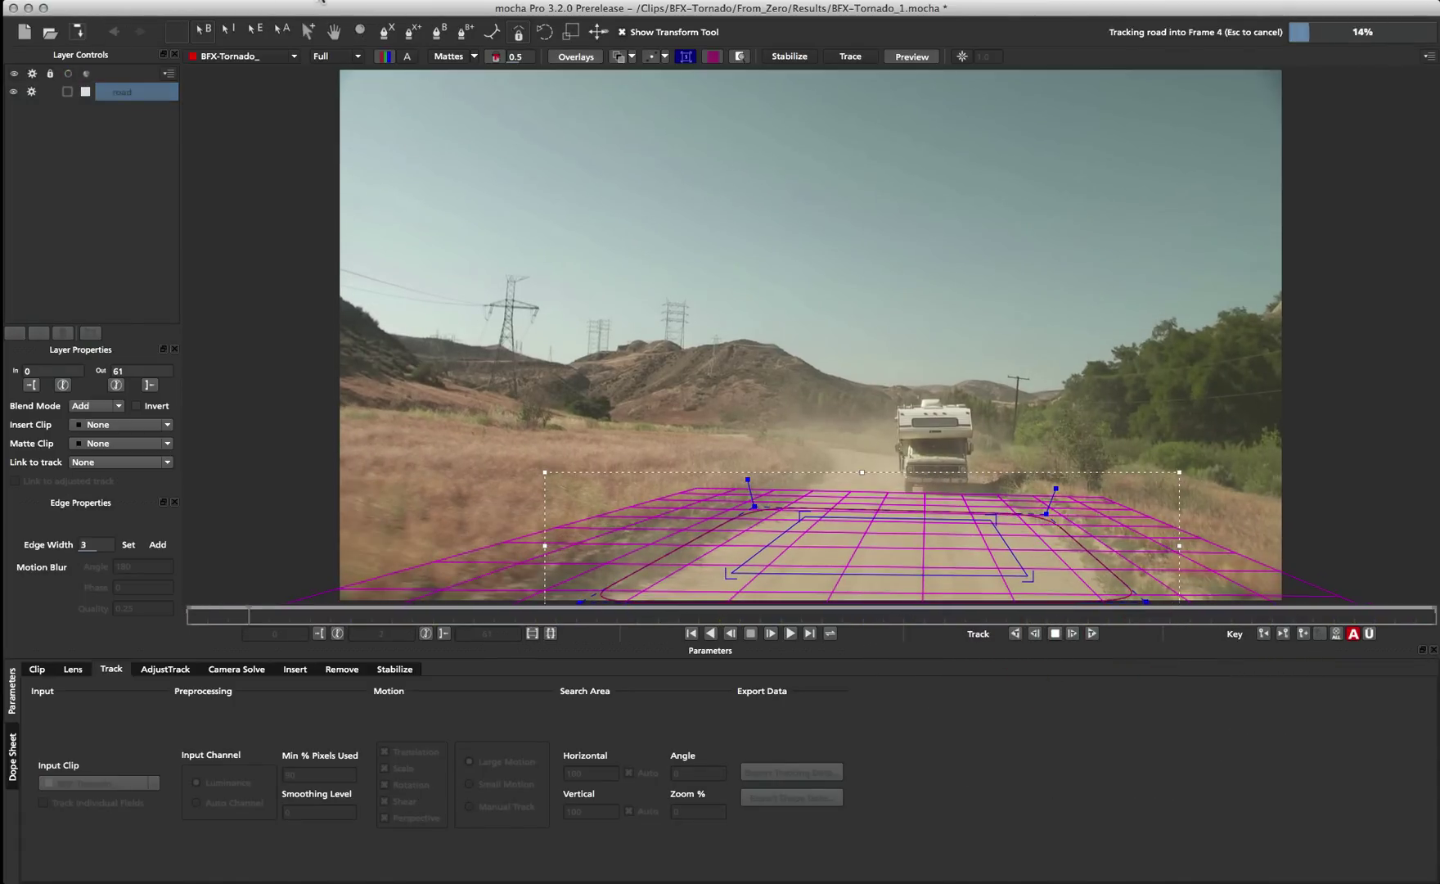
left_click(451, 57)
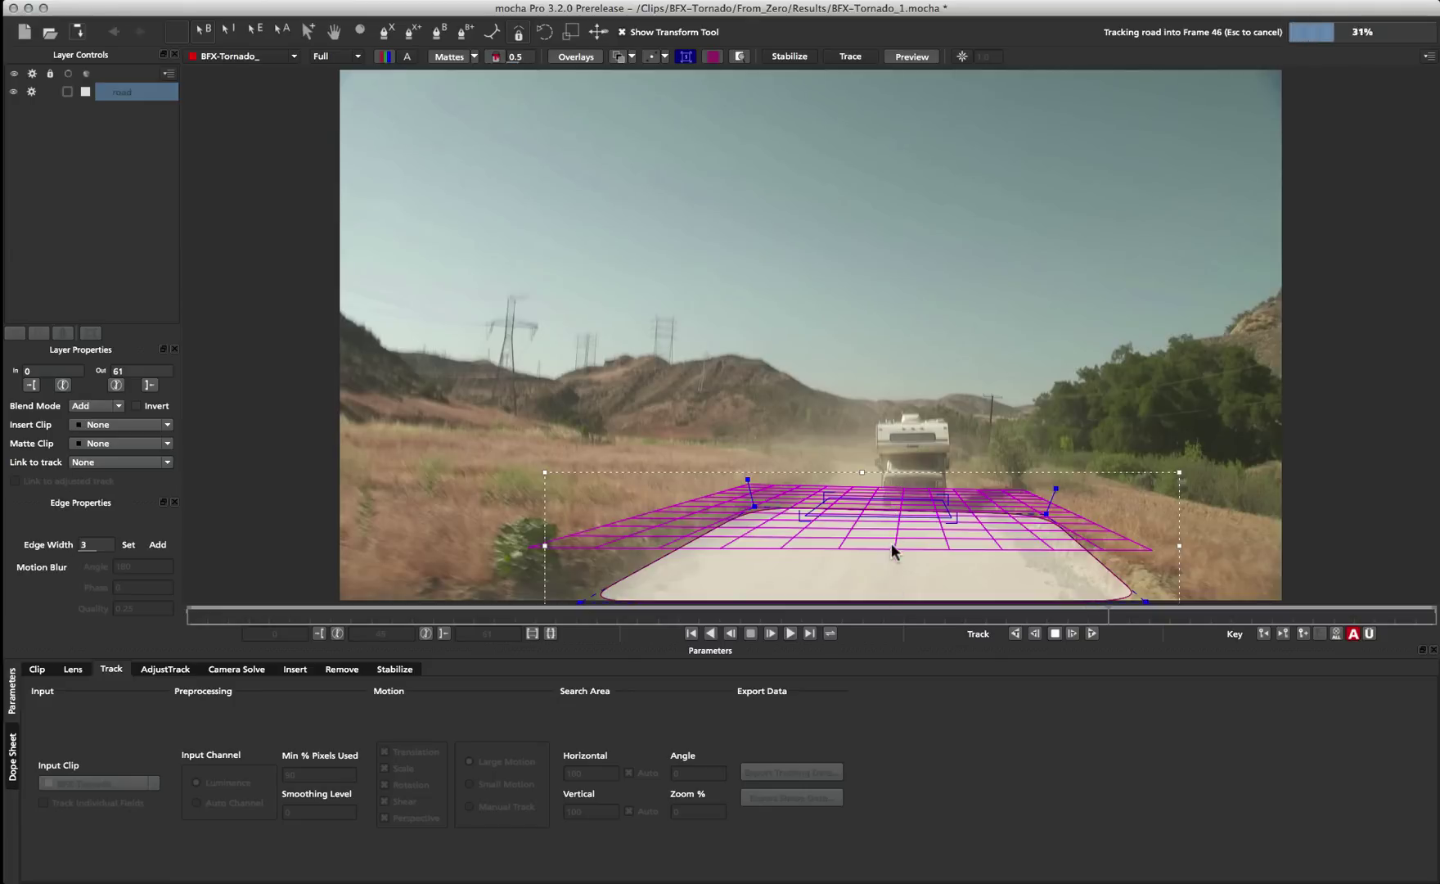
key("Escape")
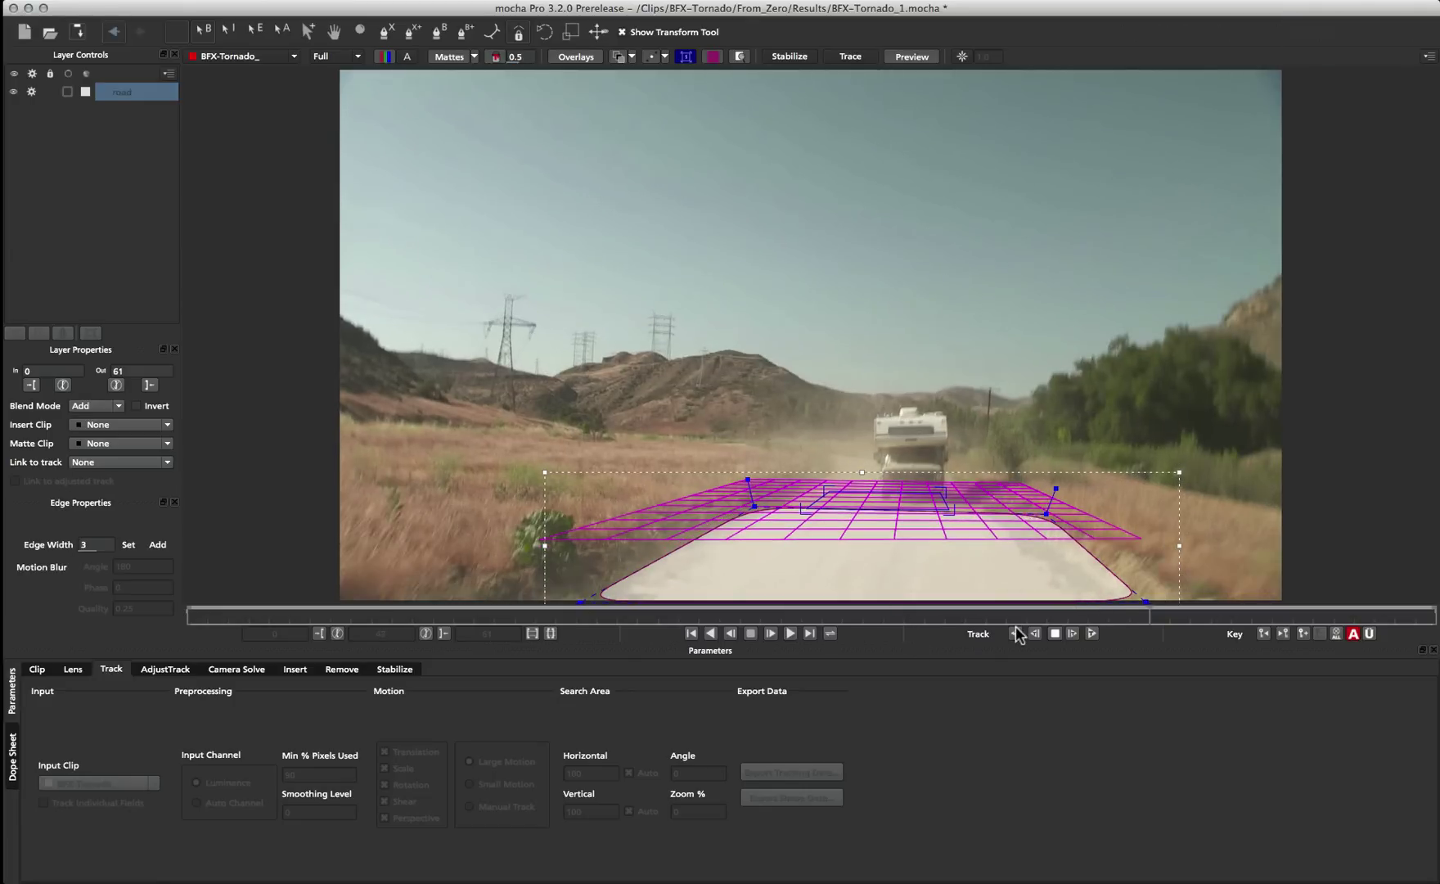
left_click(1016, 633)
left_click(791, 633)
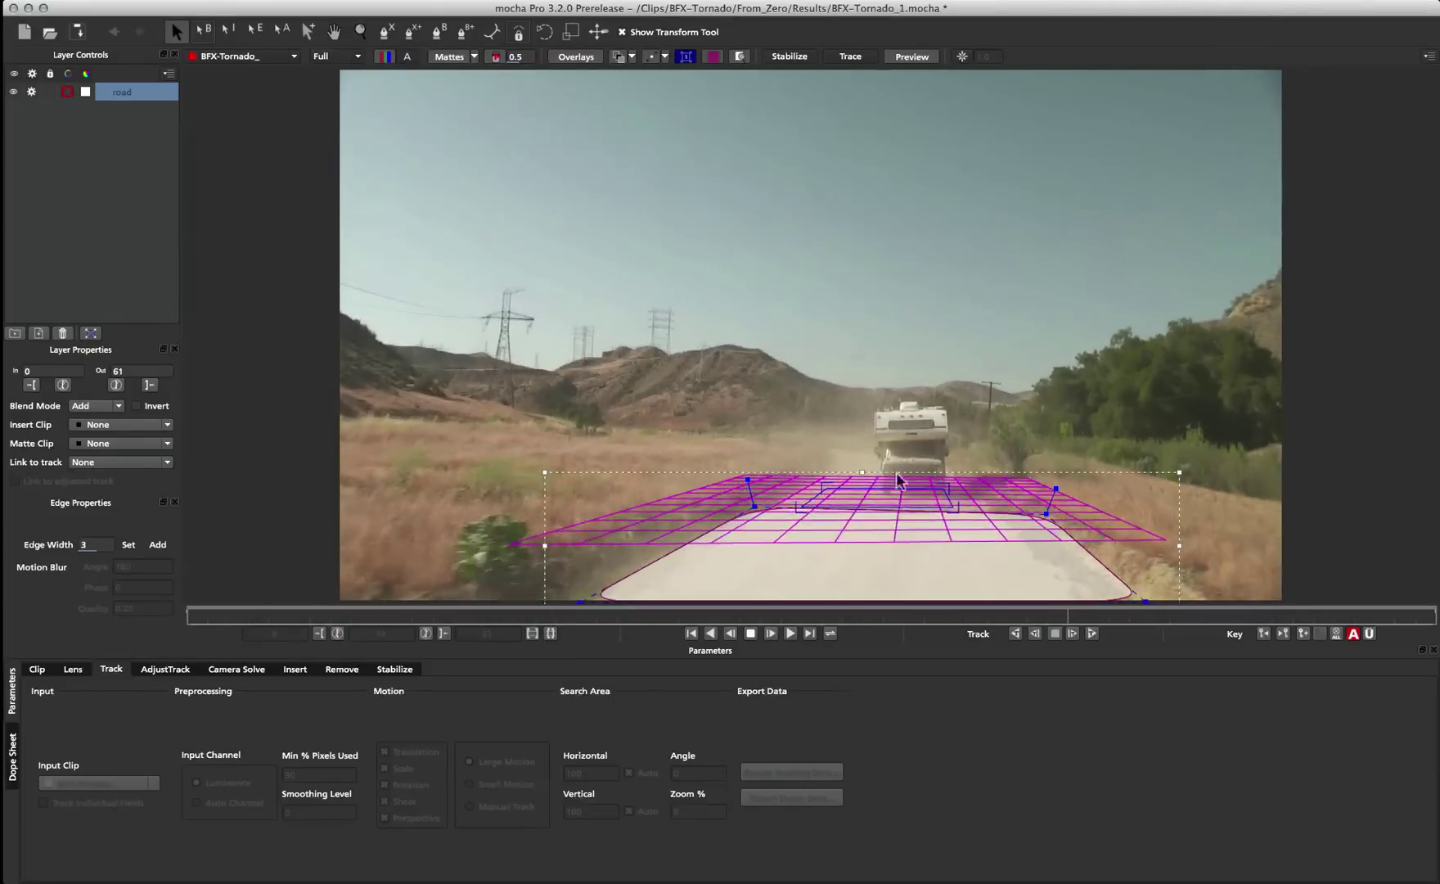
On the last frame, link the shape to the road track and scrub back to verify it
key("space")
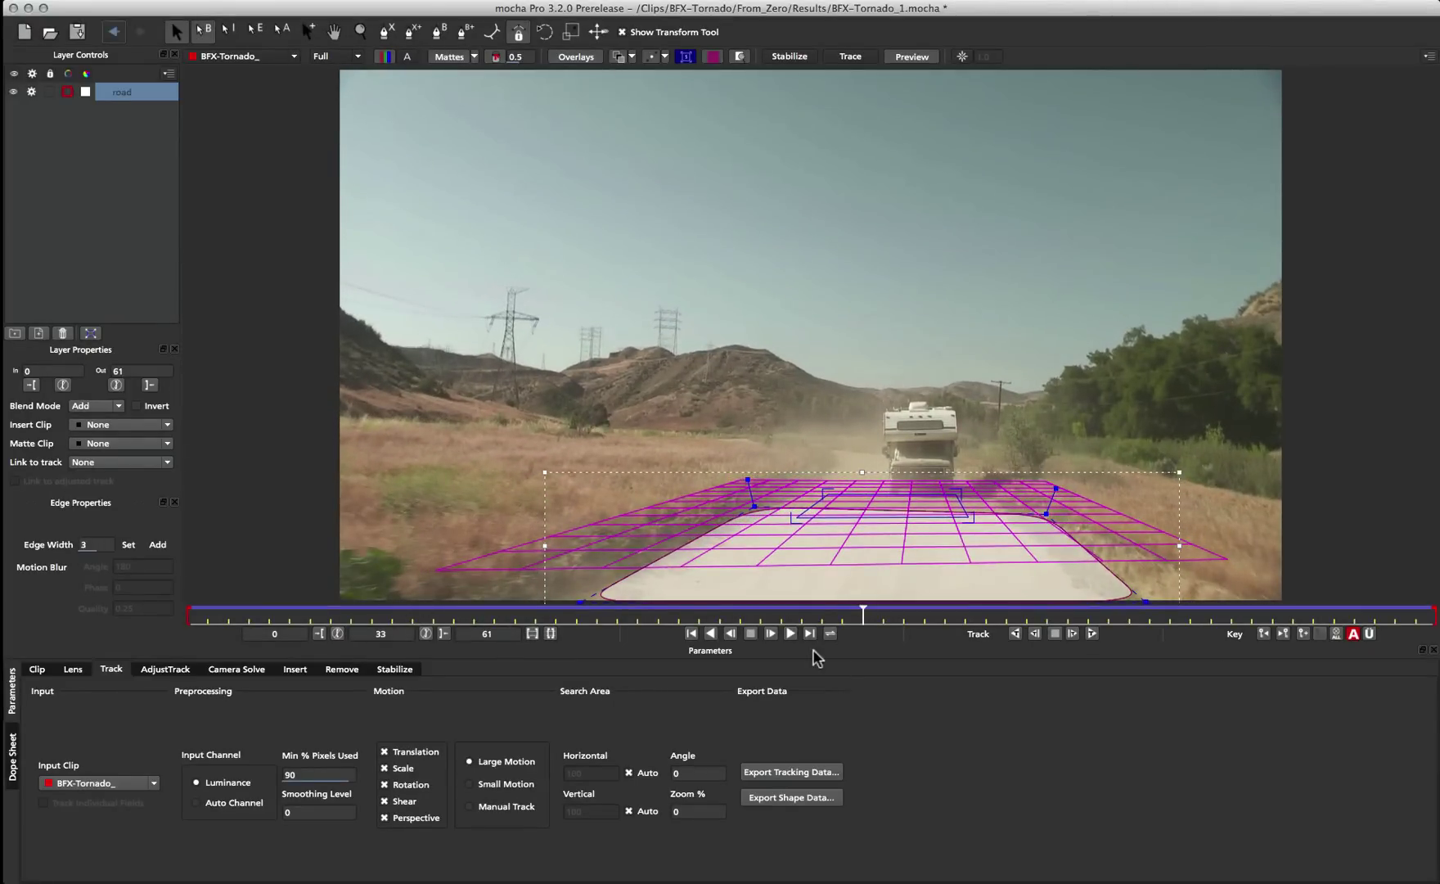
left_click_drag(859, 610, 1434, 609)
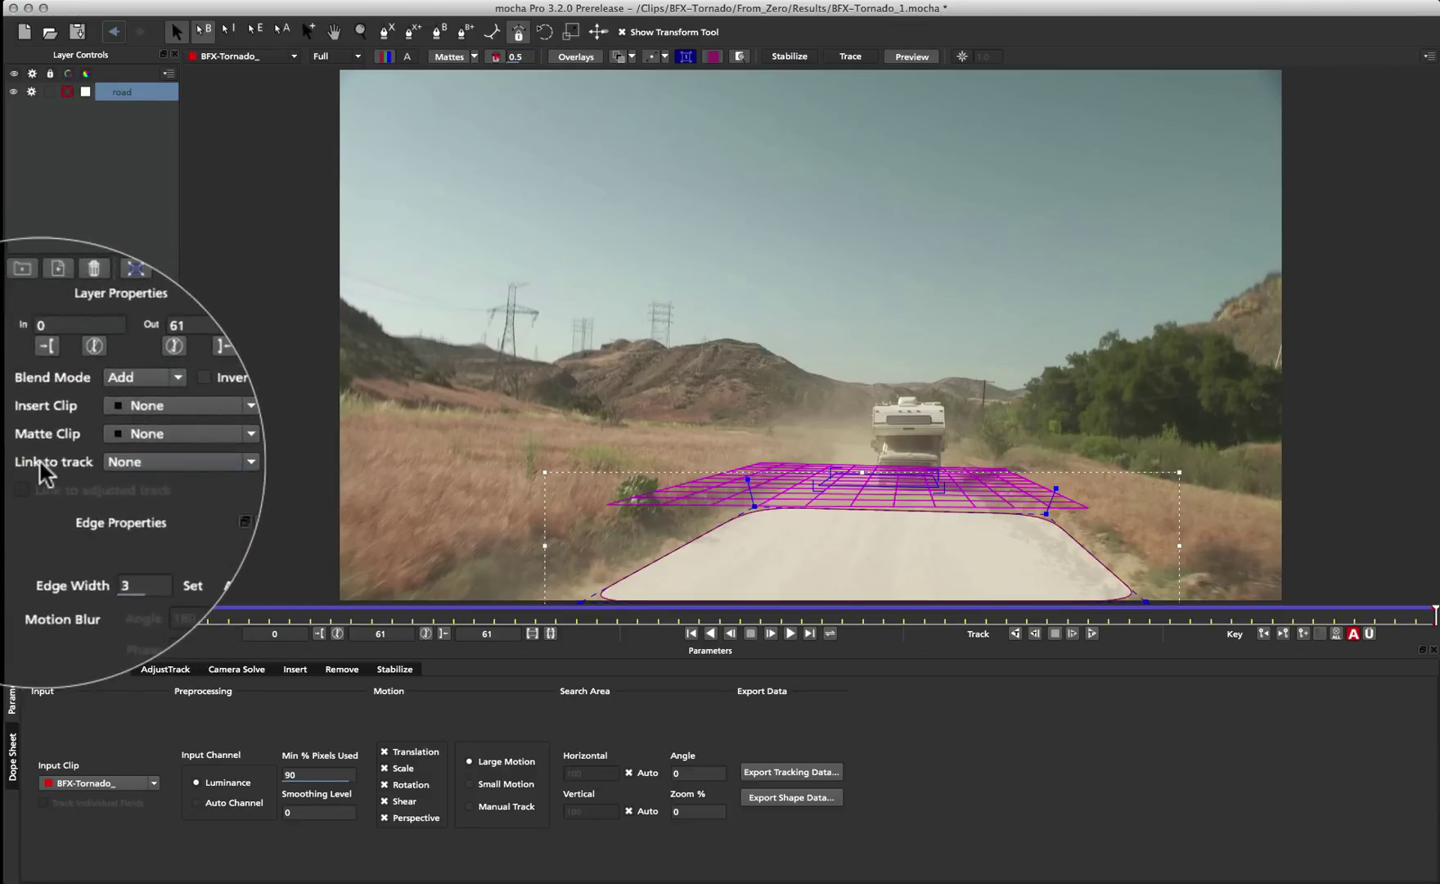
left_click(152, 459)
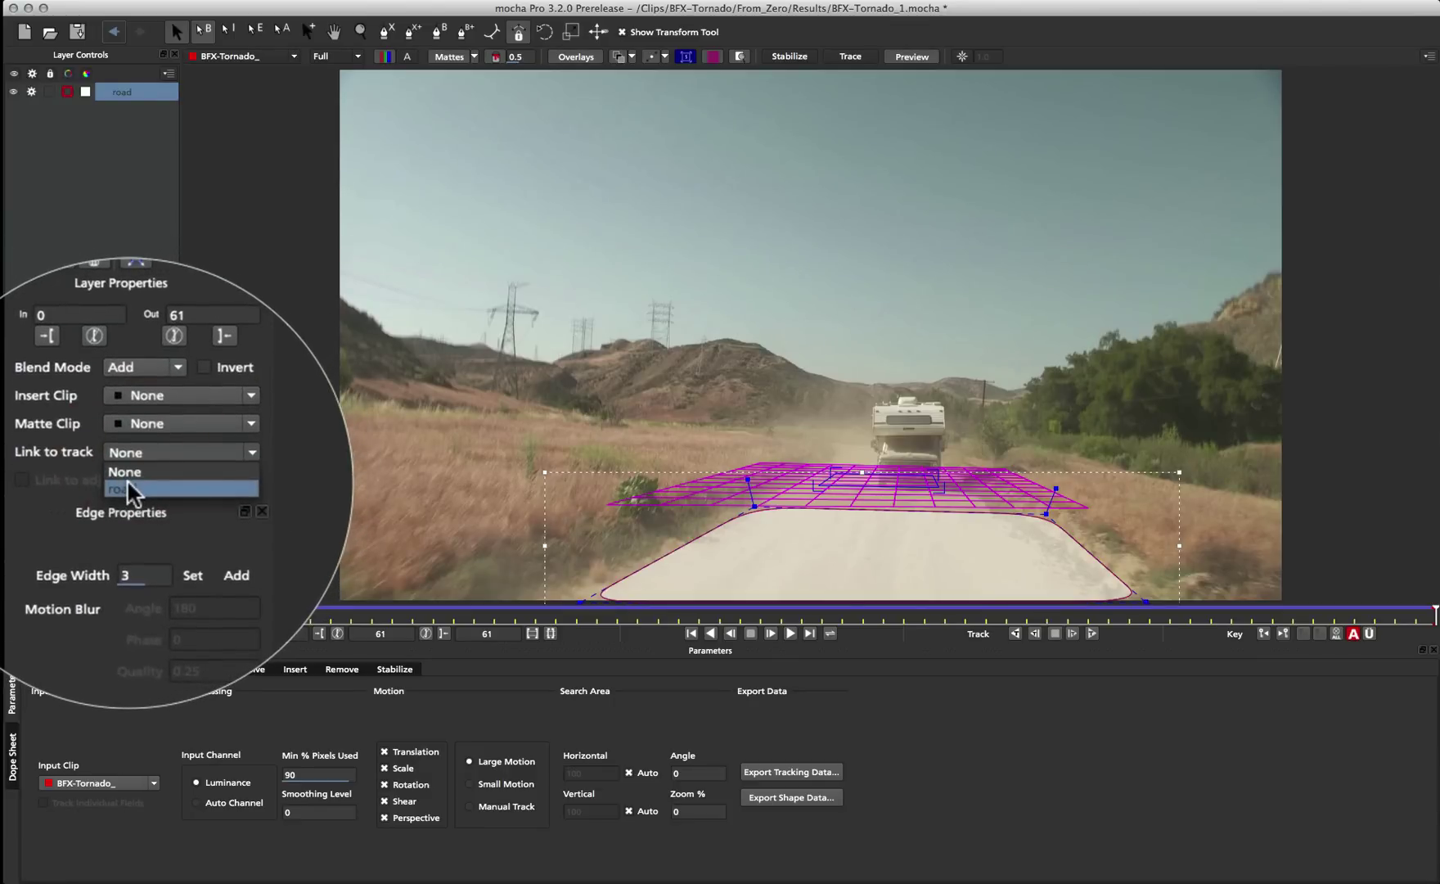
left_click(130, 484)
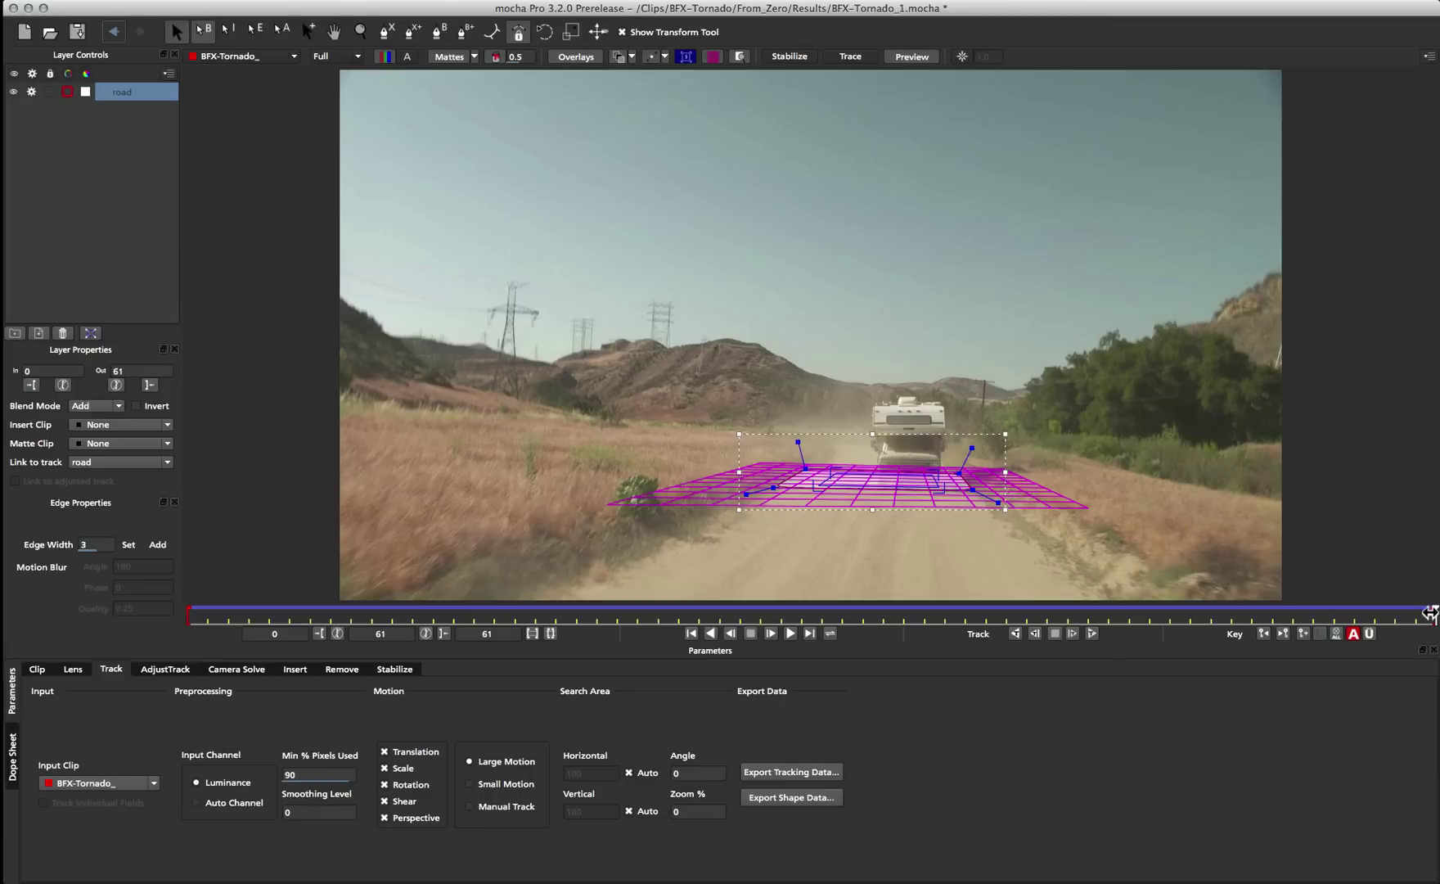
left_click_drag(1430, 614, 905, 630)
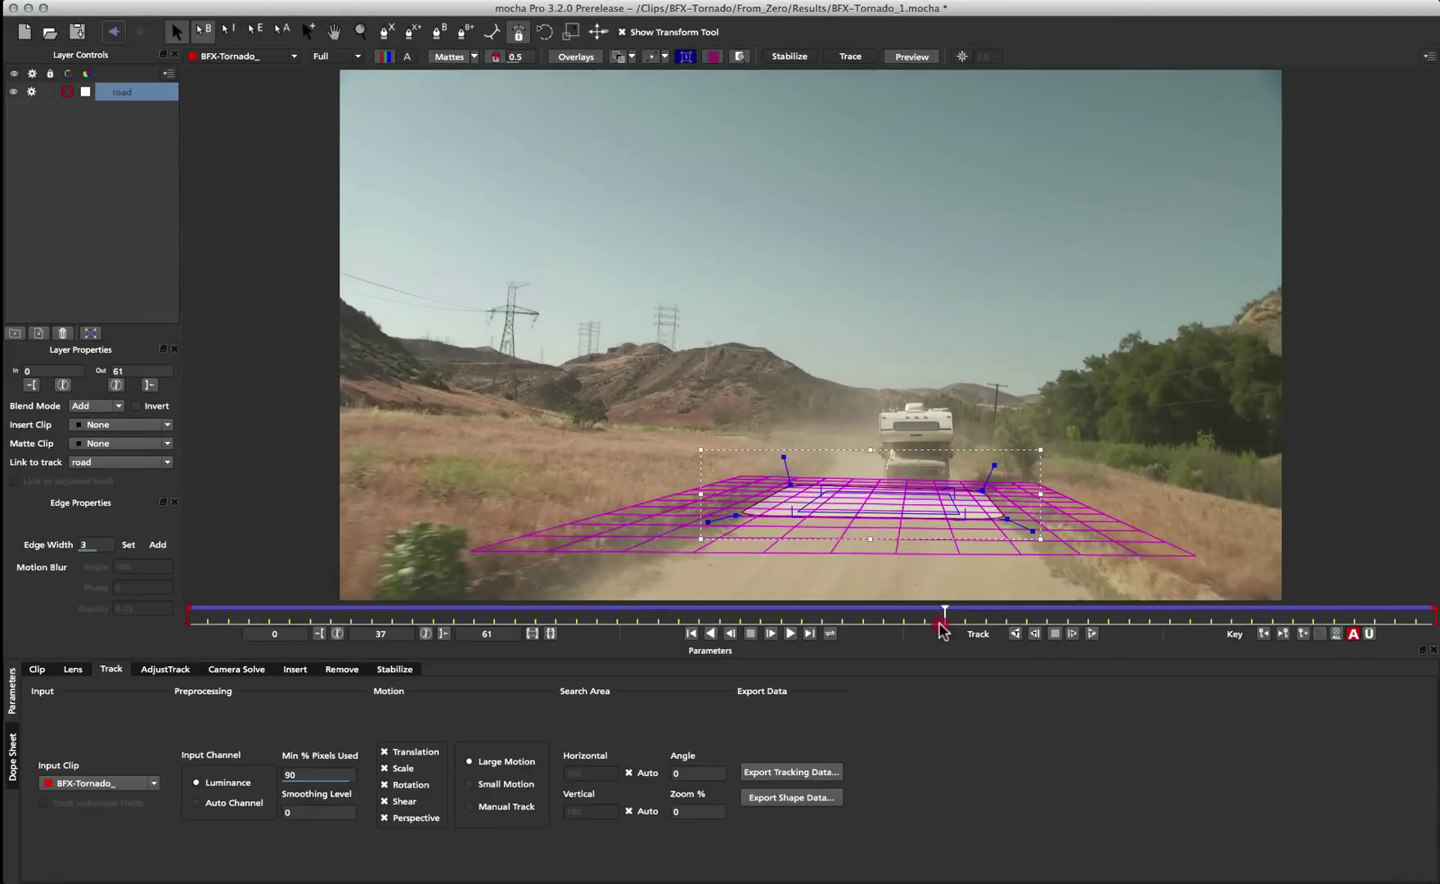
mouse_move(905, 630)
left_mouse_down()
mouse_move(272, 620)
mouse_move(1433, 612)
left_mouse_up()
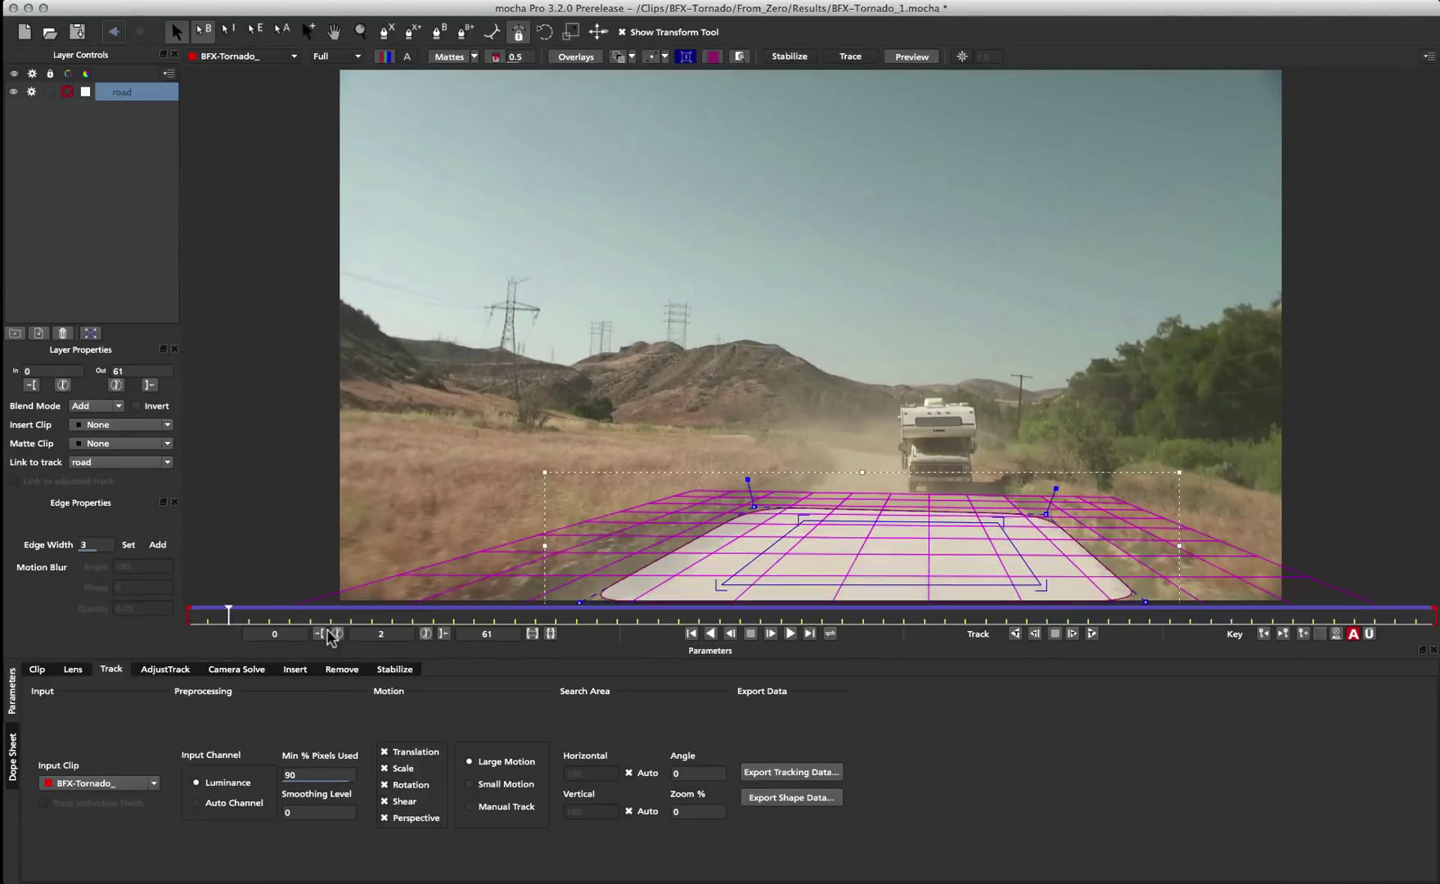
mouse_move(450, 621)
left_mouse_down()
mouse_move(1433, 614)
mouse_move(290, 607)
left_mouse_up()
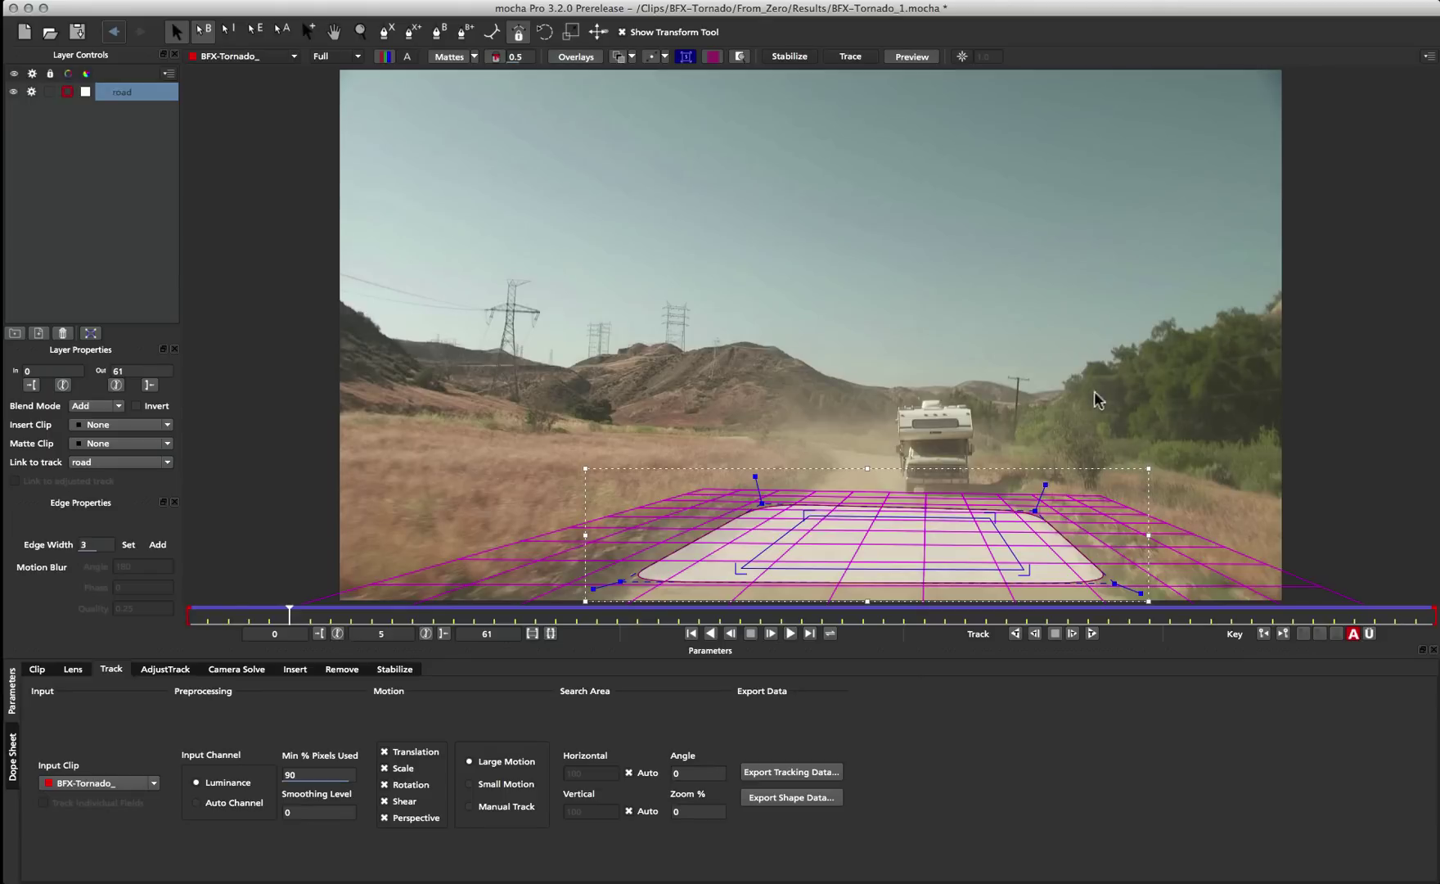
Draw a closed four-point X-spline shape around the trees on the right
left_click(387, 32)
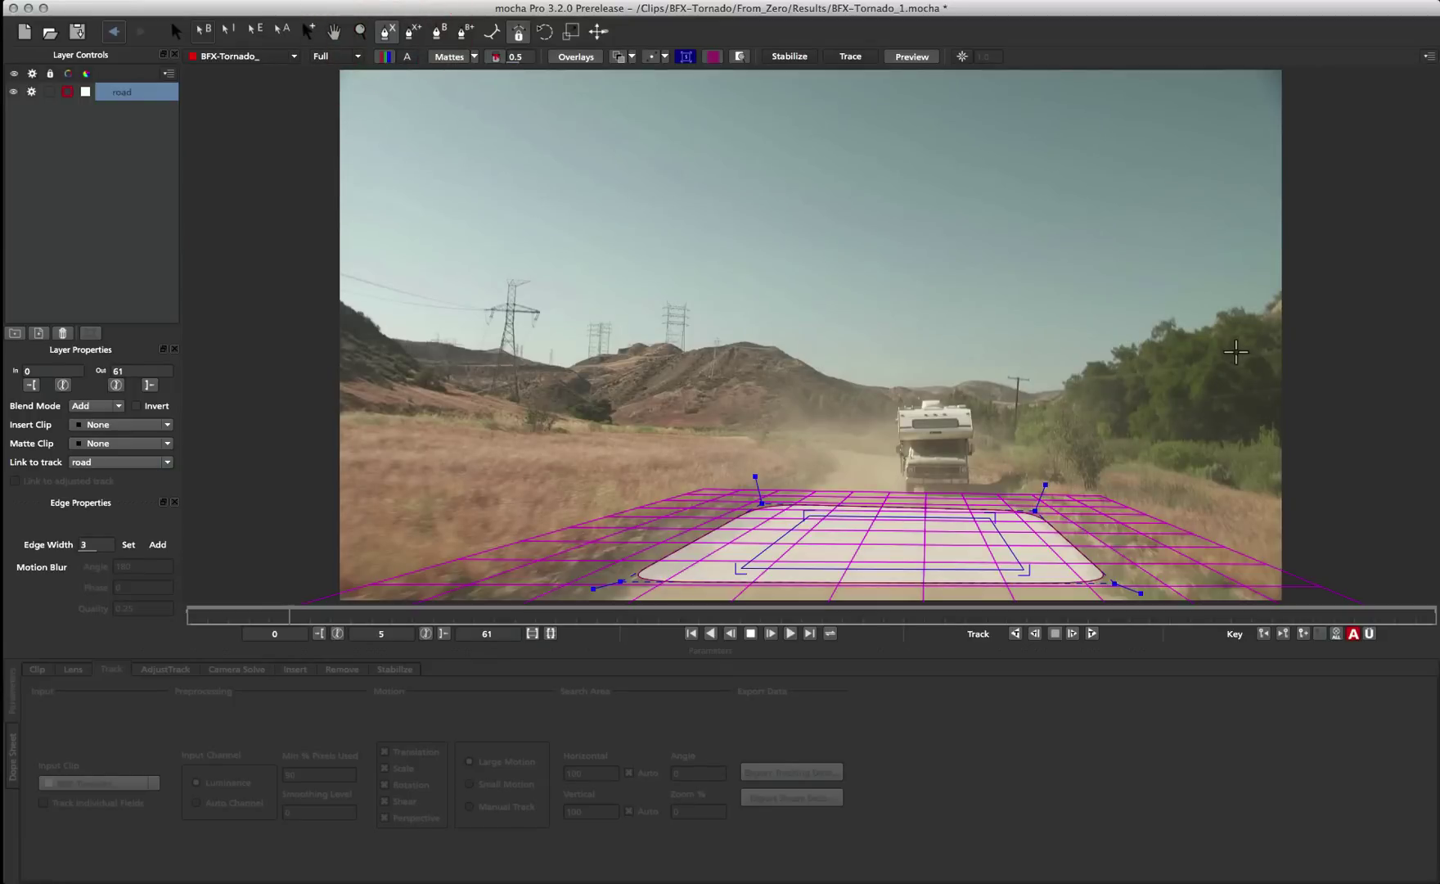
left_click(1227, 337)
left_click(1107, 364)
left_click(1092, 431)
left_click(1232, 437)
right_click(1232, 438)
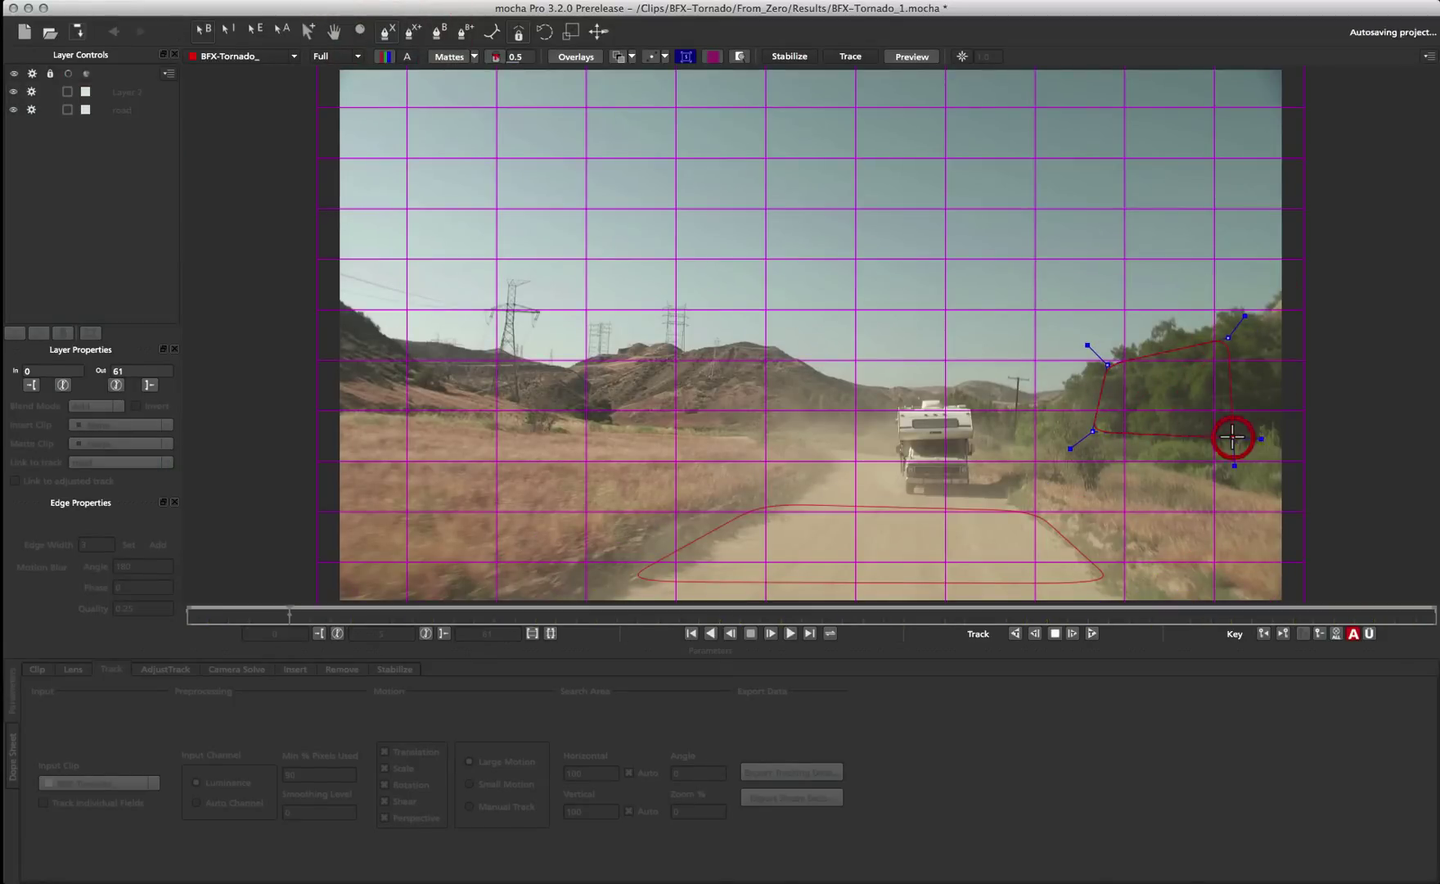
Fit the surface corners snugly over the trees, step back one frame, and enable Perspective motion
left_click(1107, 352)
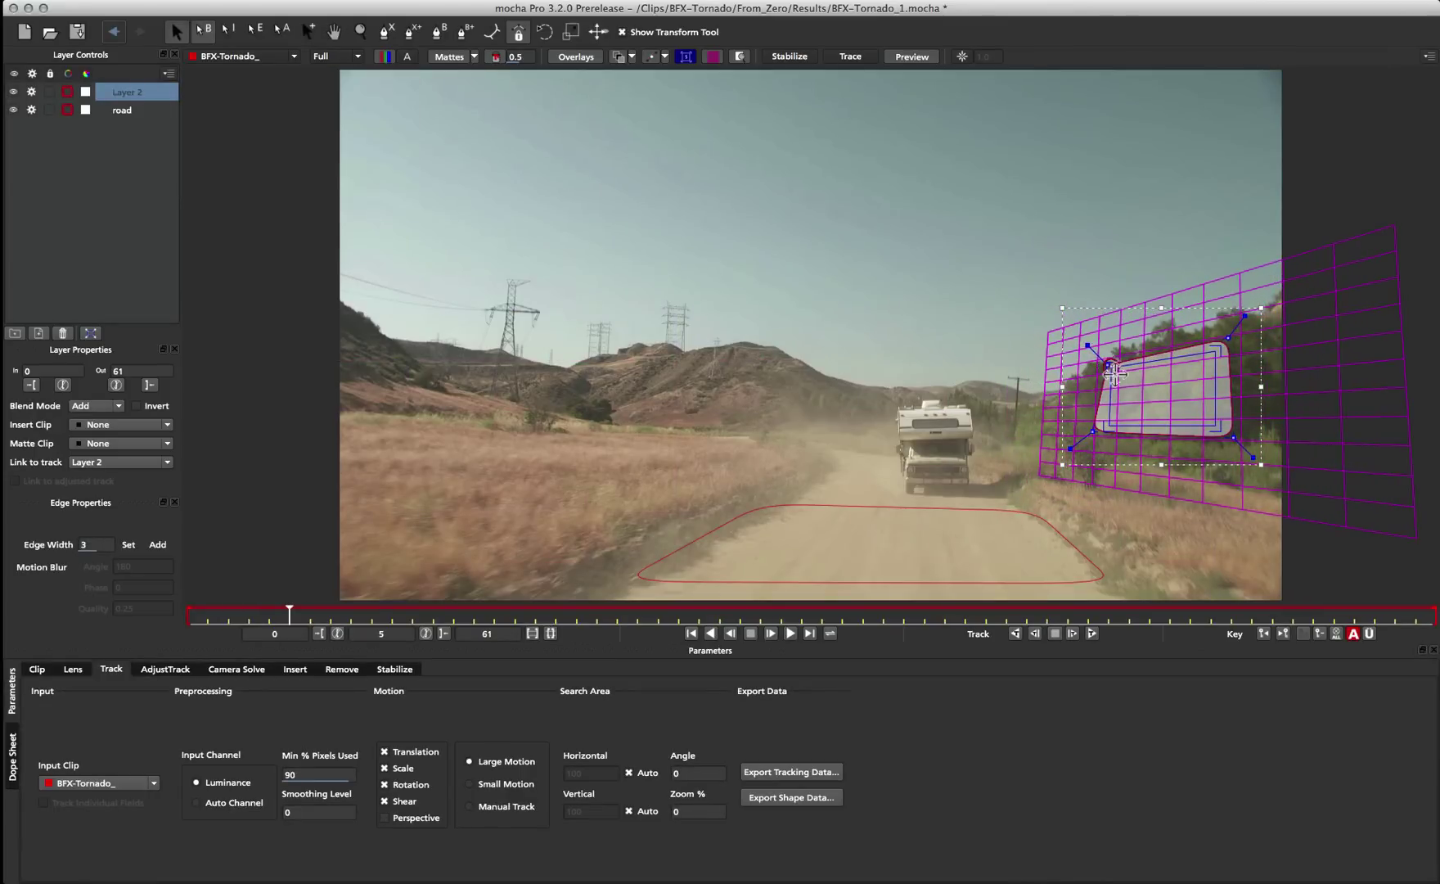
left_click_drag(1107, 352, 1108, 364)
left_click_drag(1111, 428, 1114, 419)
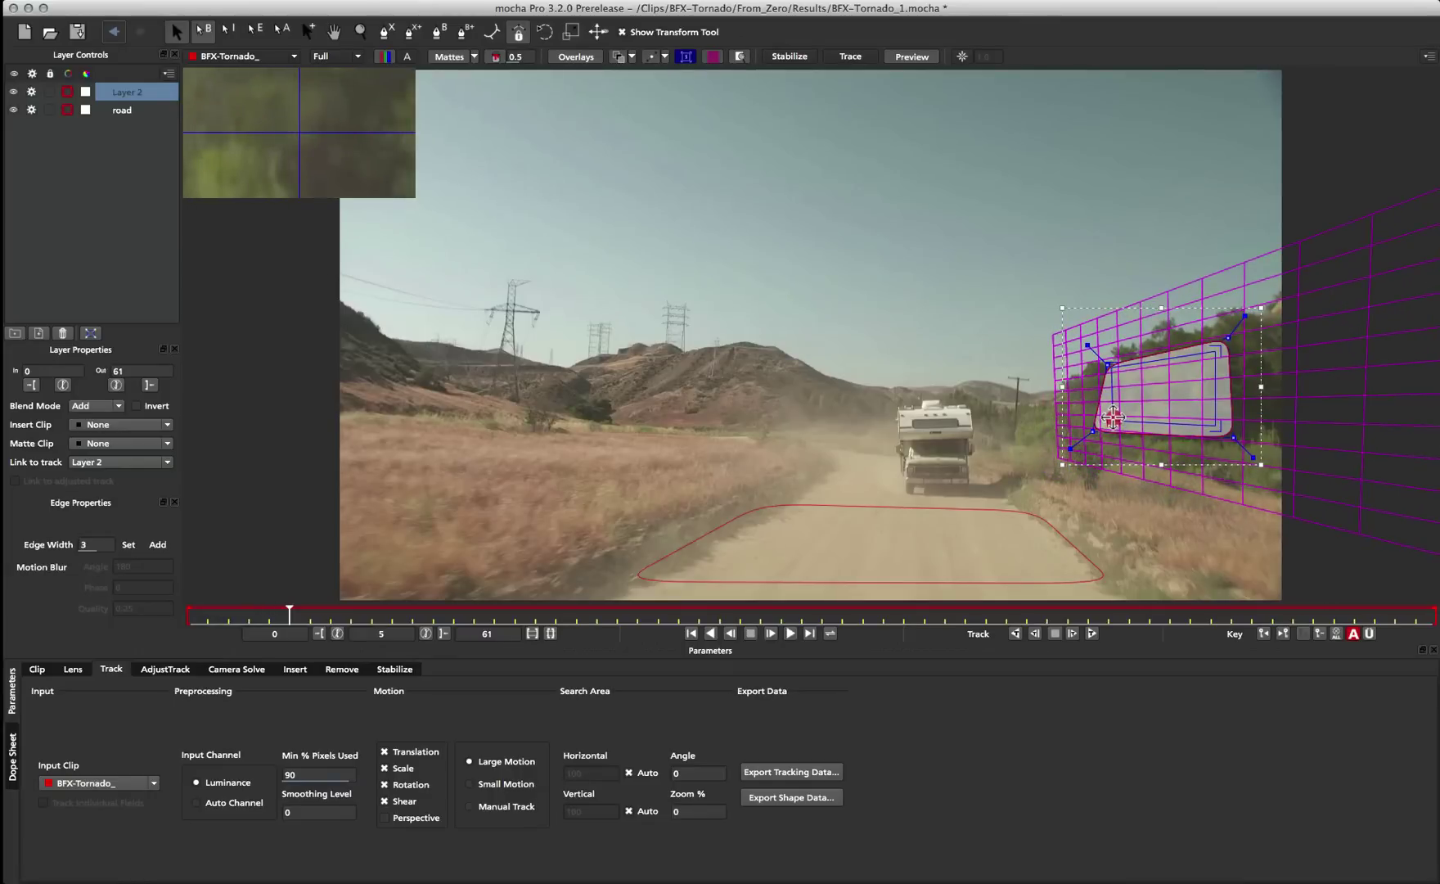
left_click_drag(1107, 365, 1109, 366)
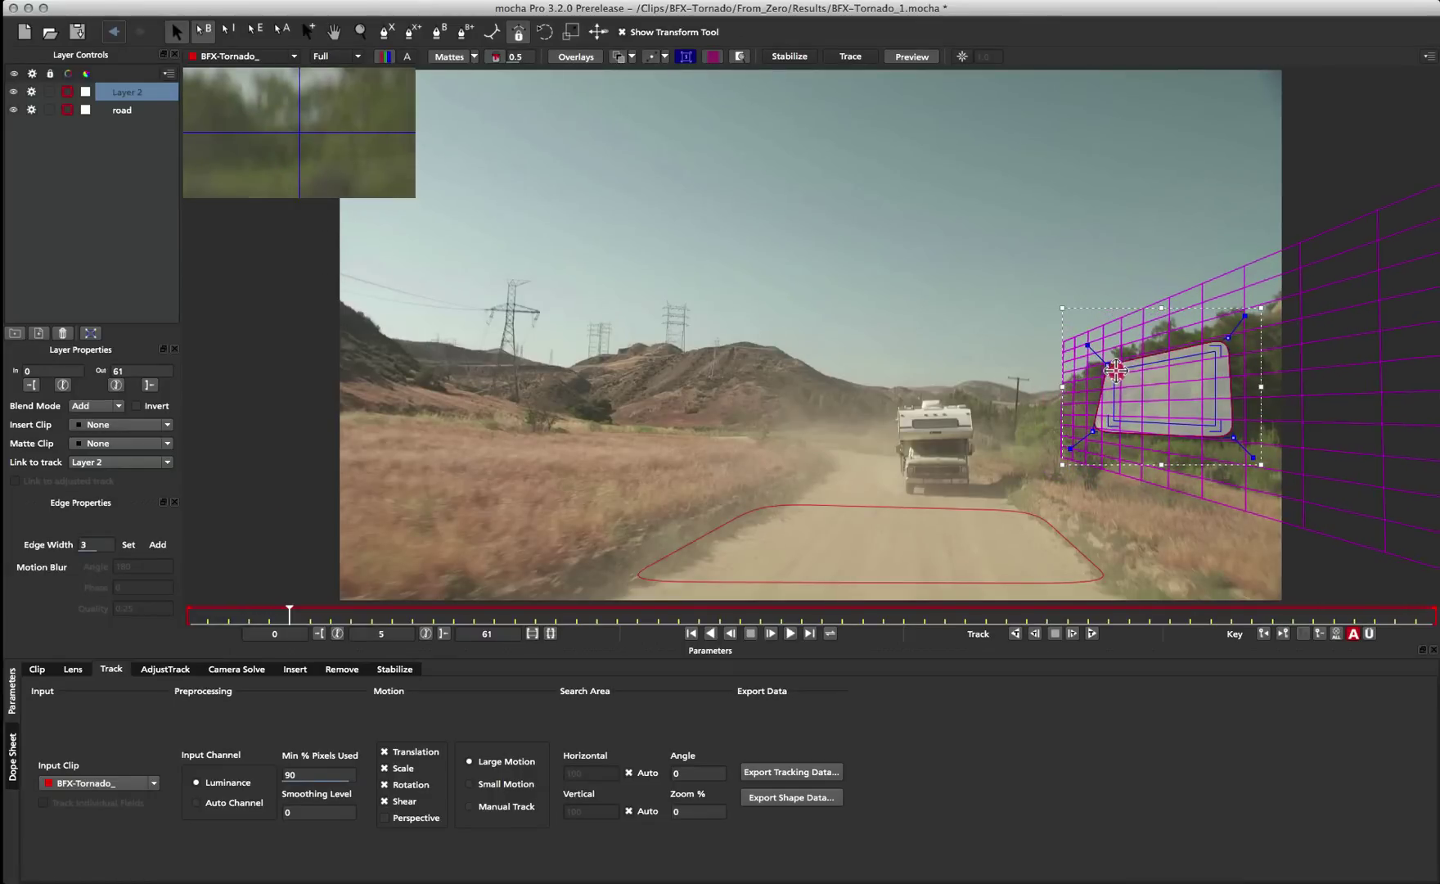
left_click(1212, 425)
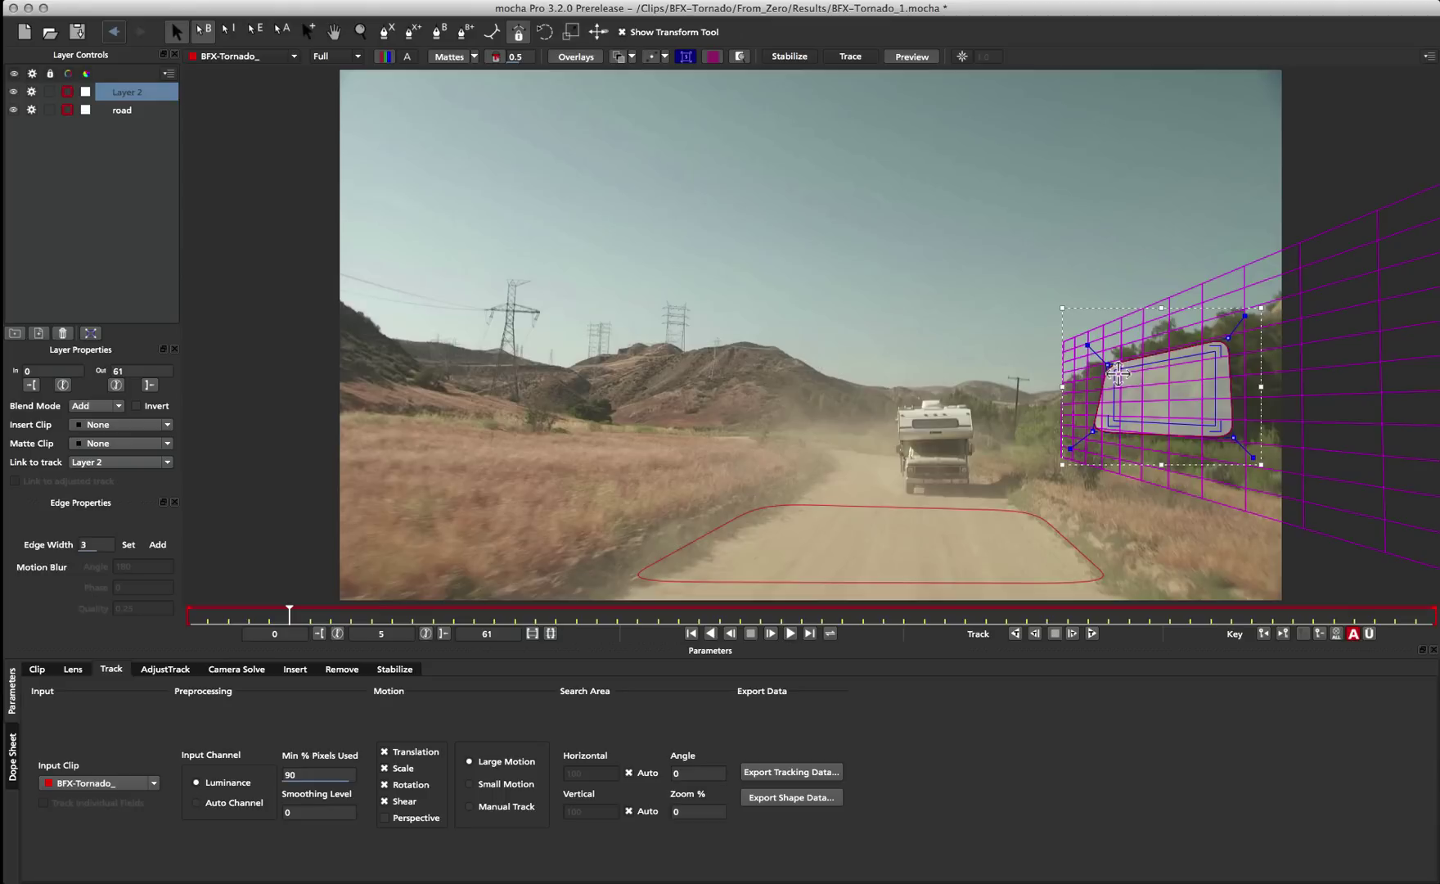
left_click_drag(1117, 371, 1114, 369)
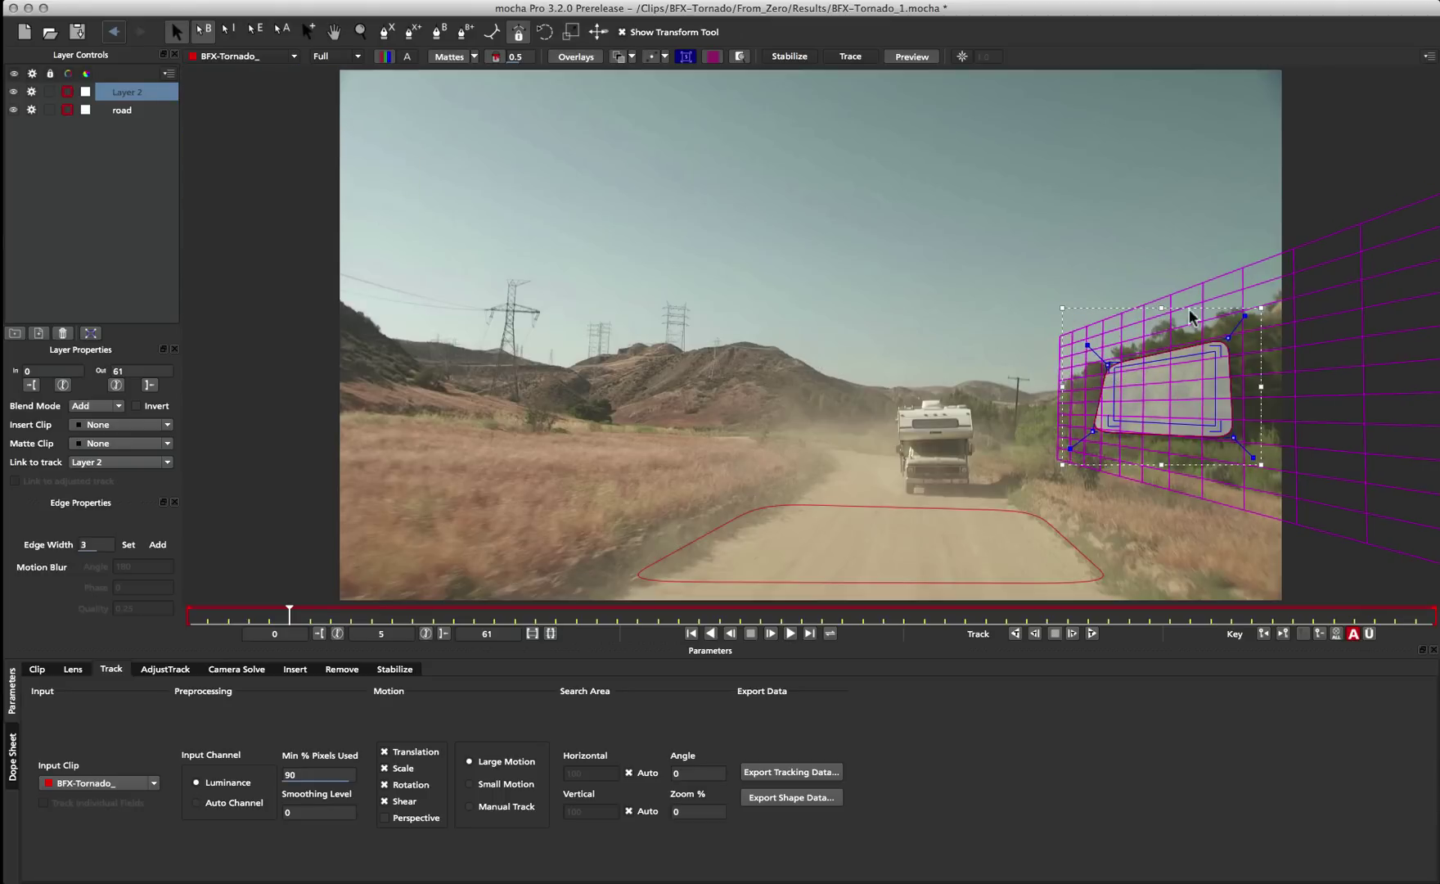
left_click_drag(1112, 425, 1109, 422)
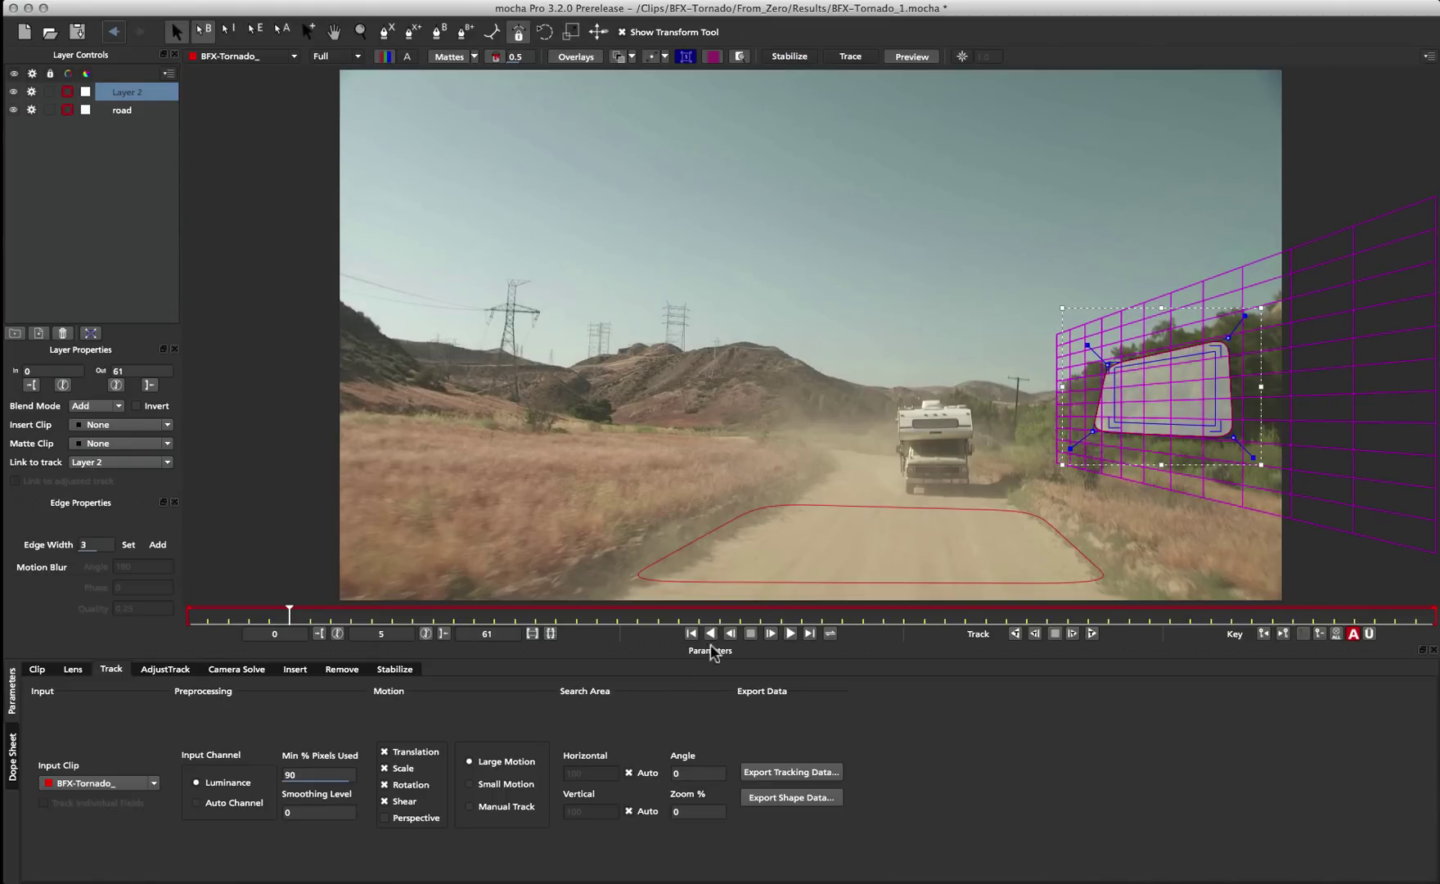
key("comma")
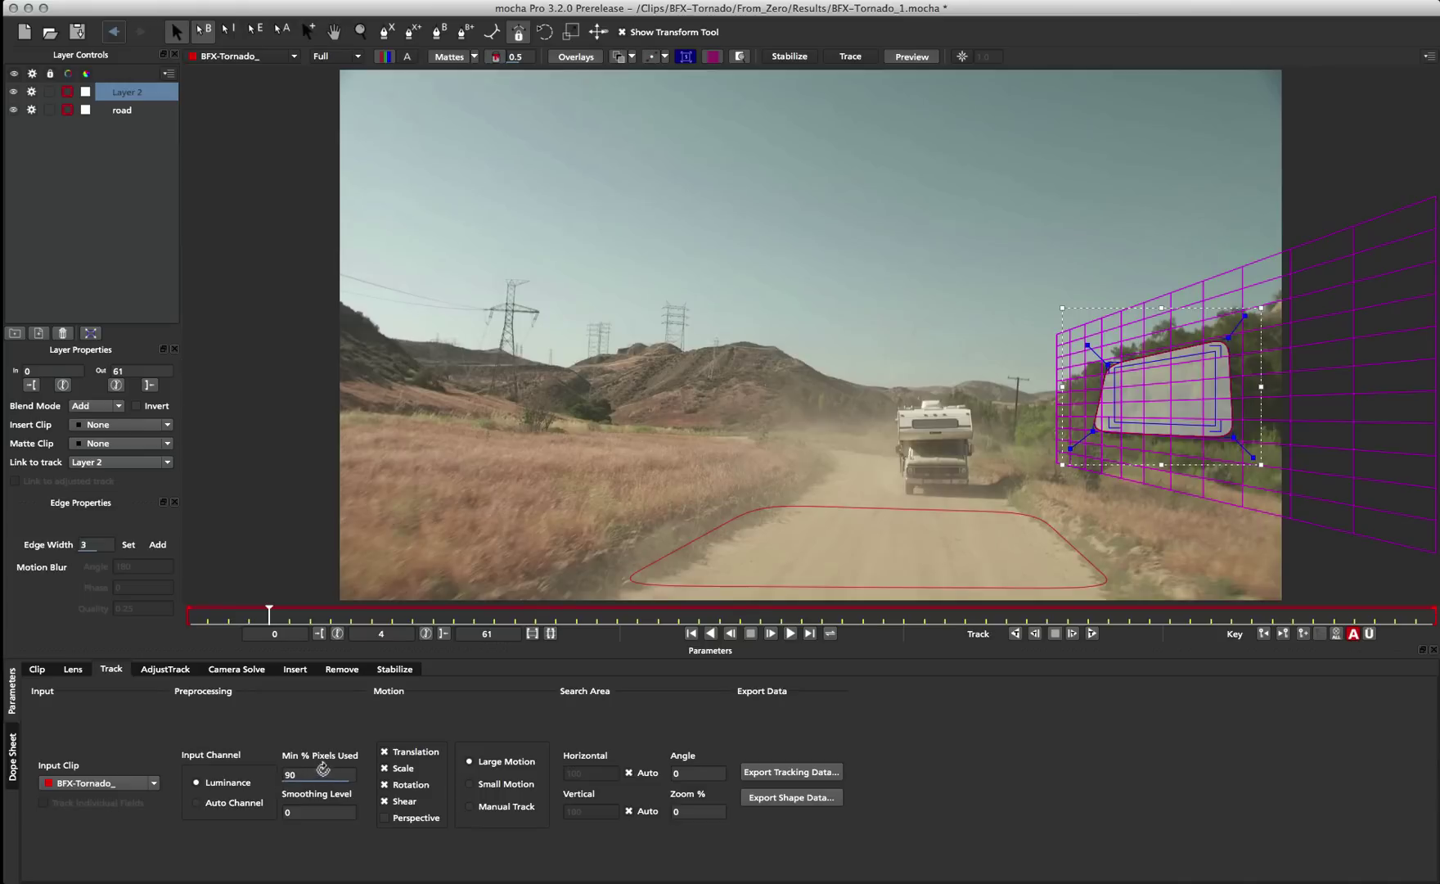
left_click(386, 816)
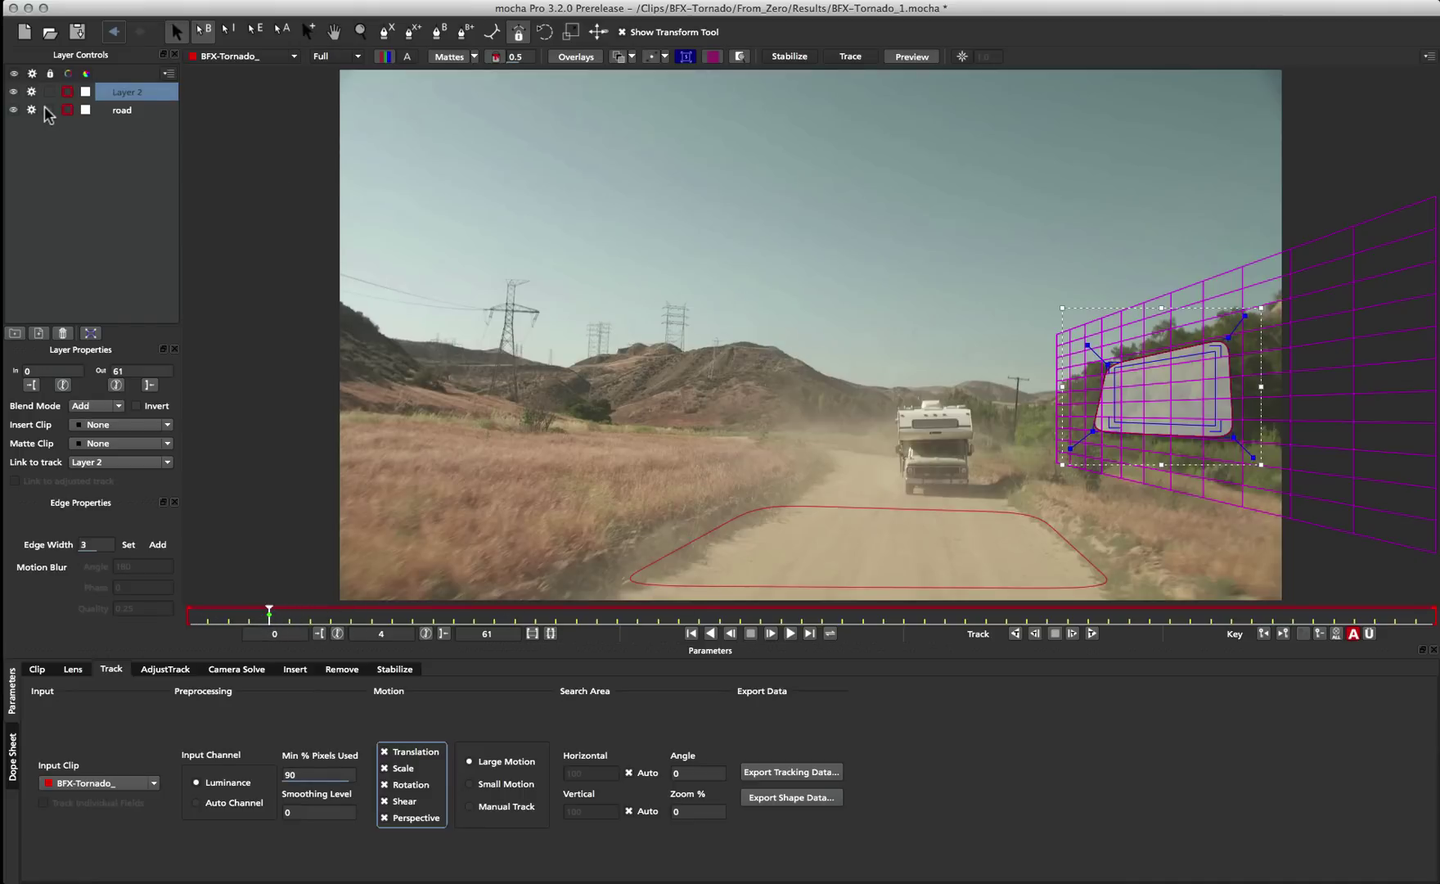
Rename Layer 2 to 'trees', then switch to road and back to confirm it
double_click(127, 91)
type("tr")
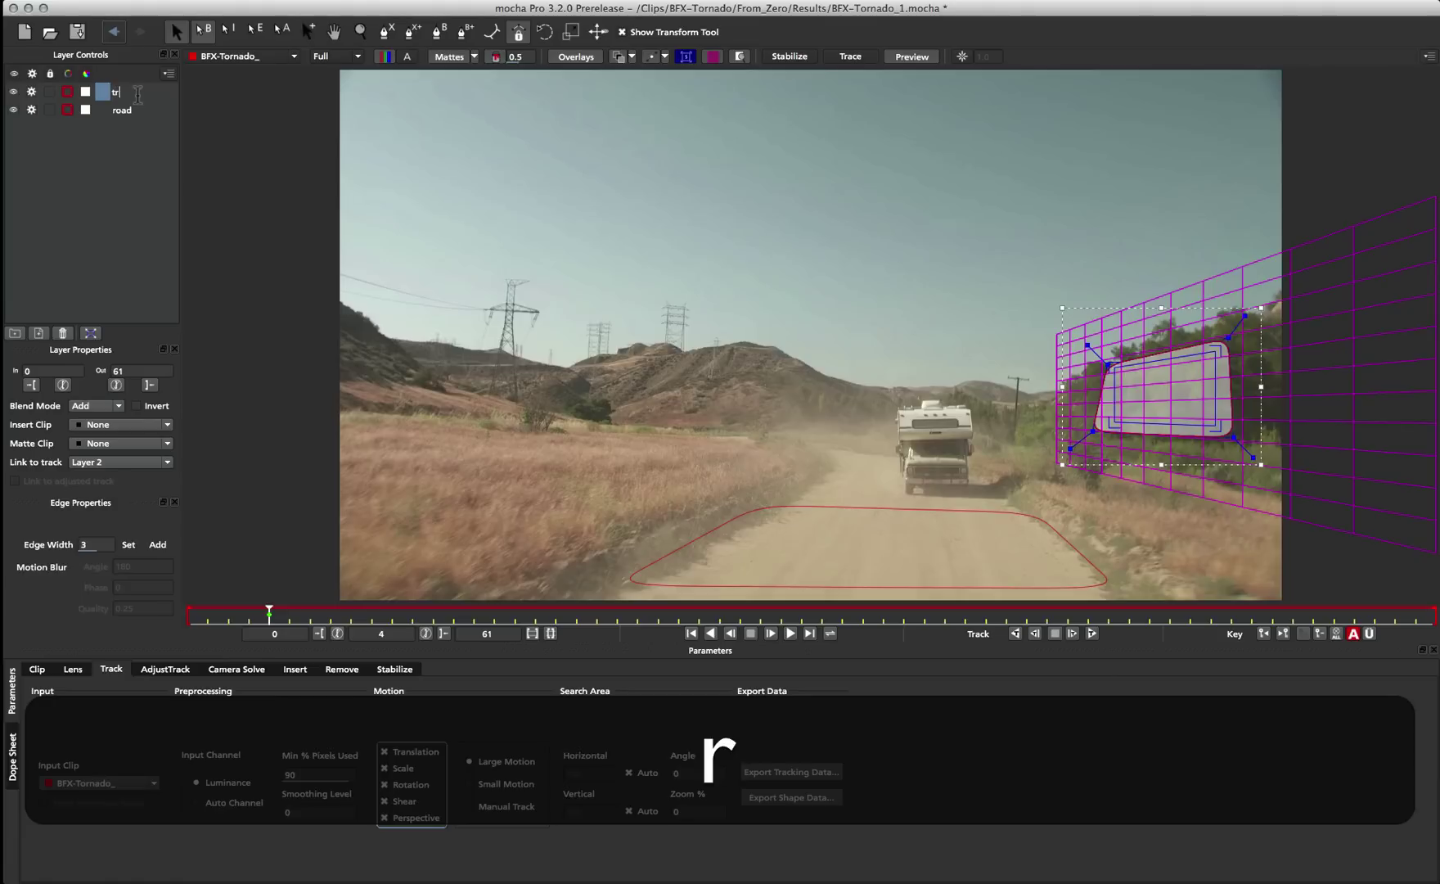
type("ees")
key("Return")
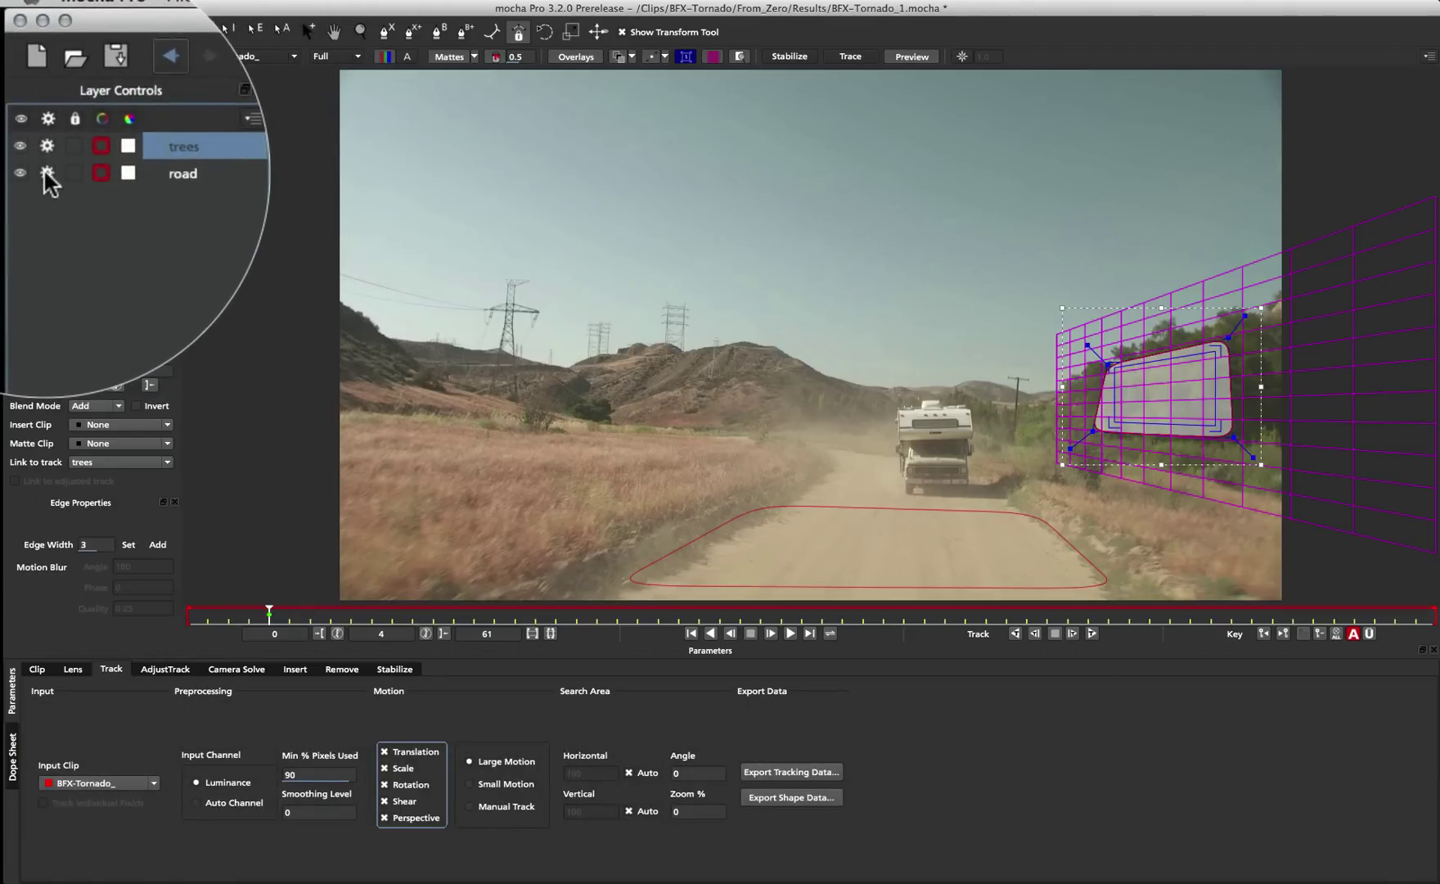
left_click(45, 172)
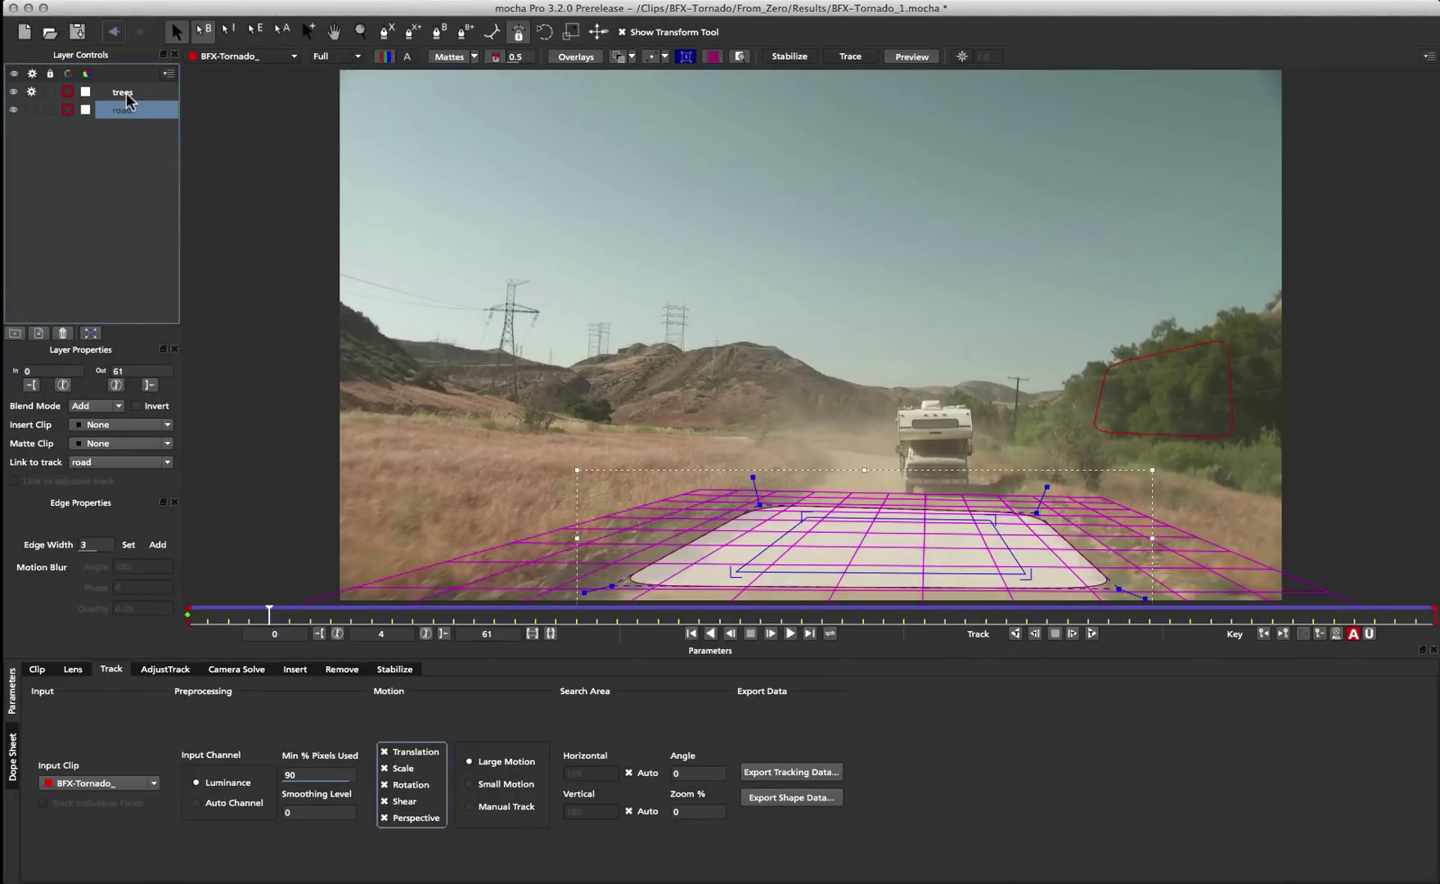
left_click(125, 93)
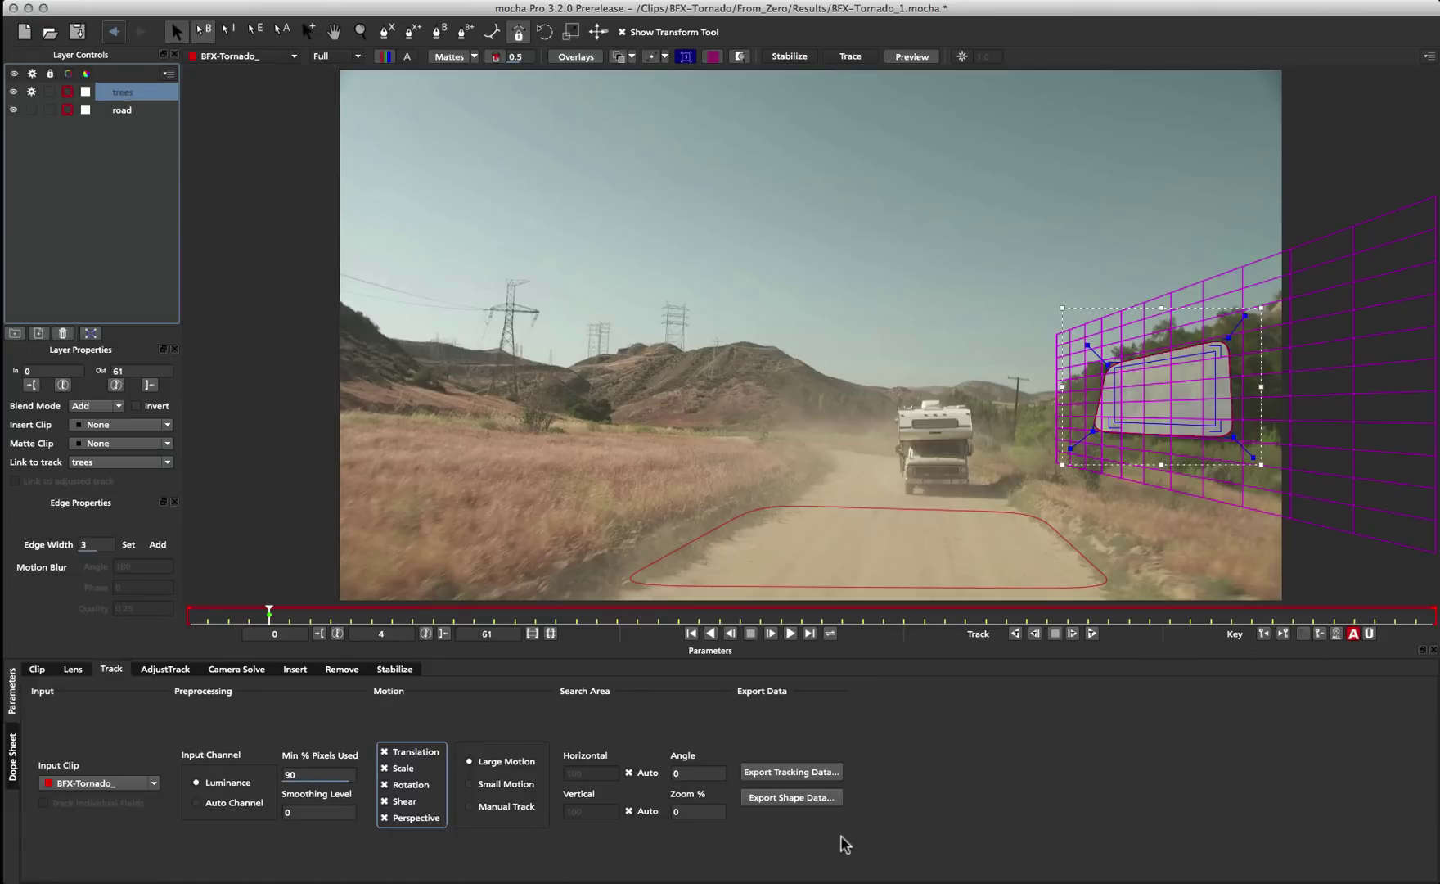
Track the trees layer backwards, then forwards from frame 4, and scrub back to frame 0
left_click(1016, 634)
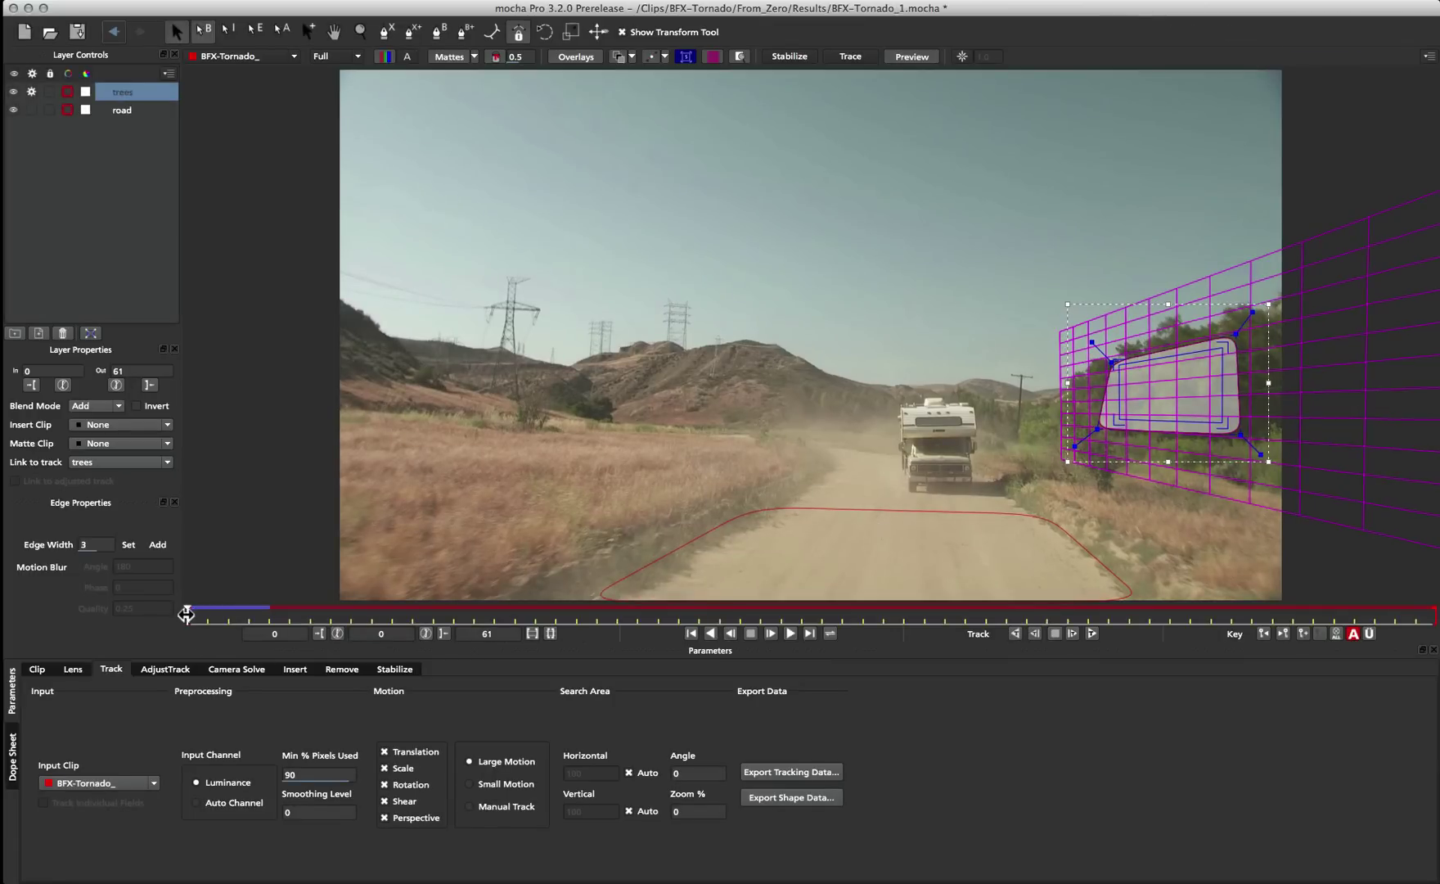
left_click_drag(186, 614, 270, 613)
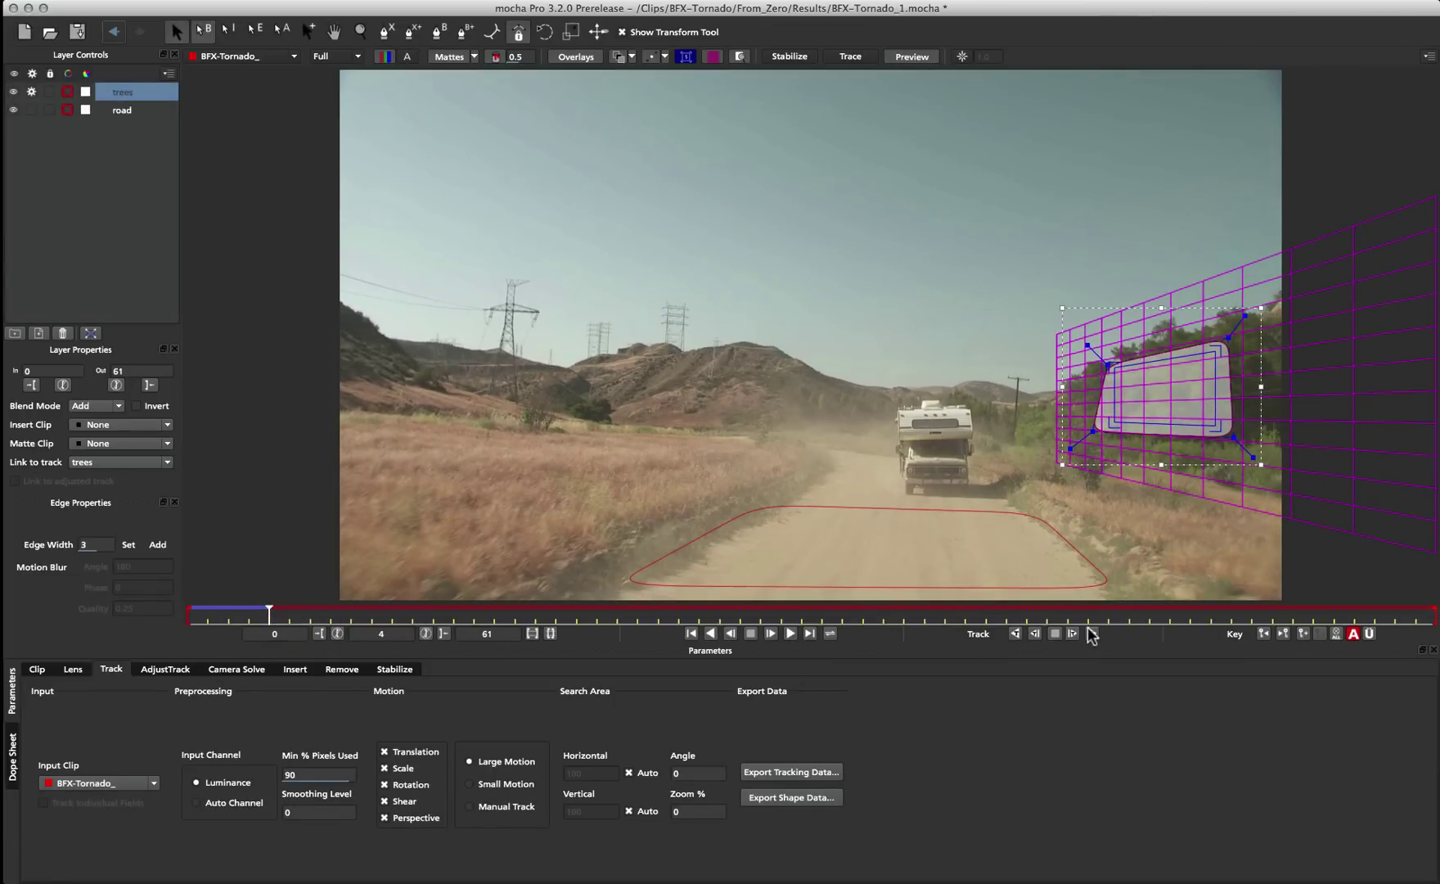
left_click(1091, 631)
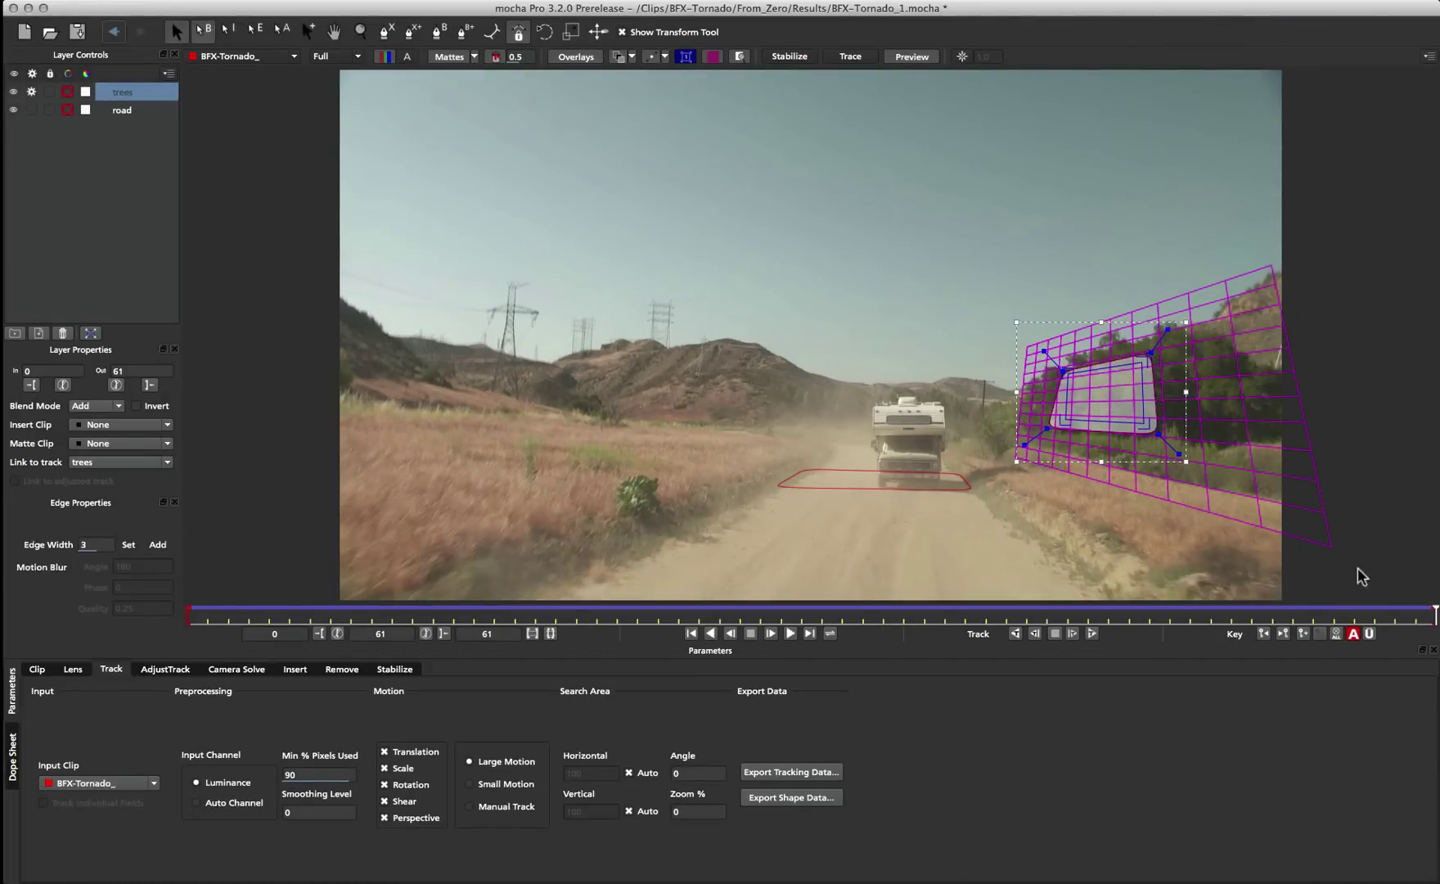
left_click_drag(1433, 616, 924, 615)
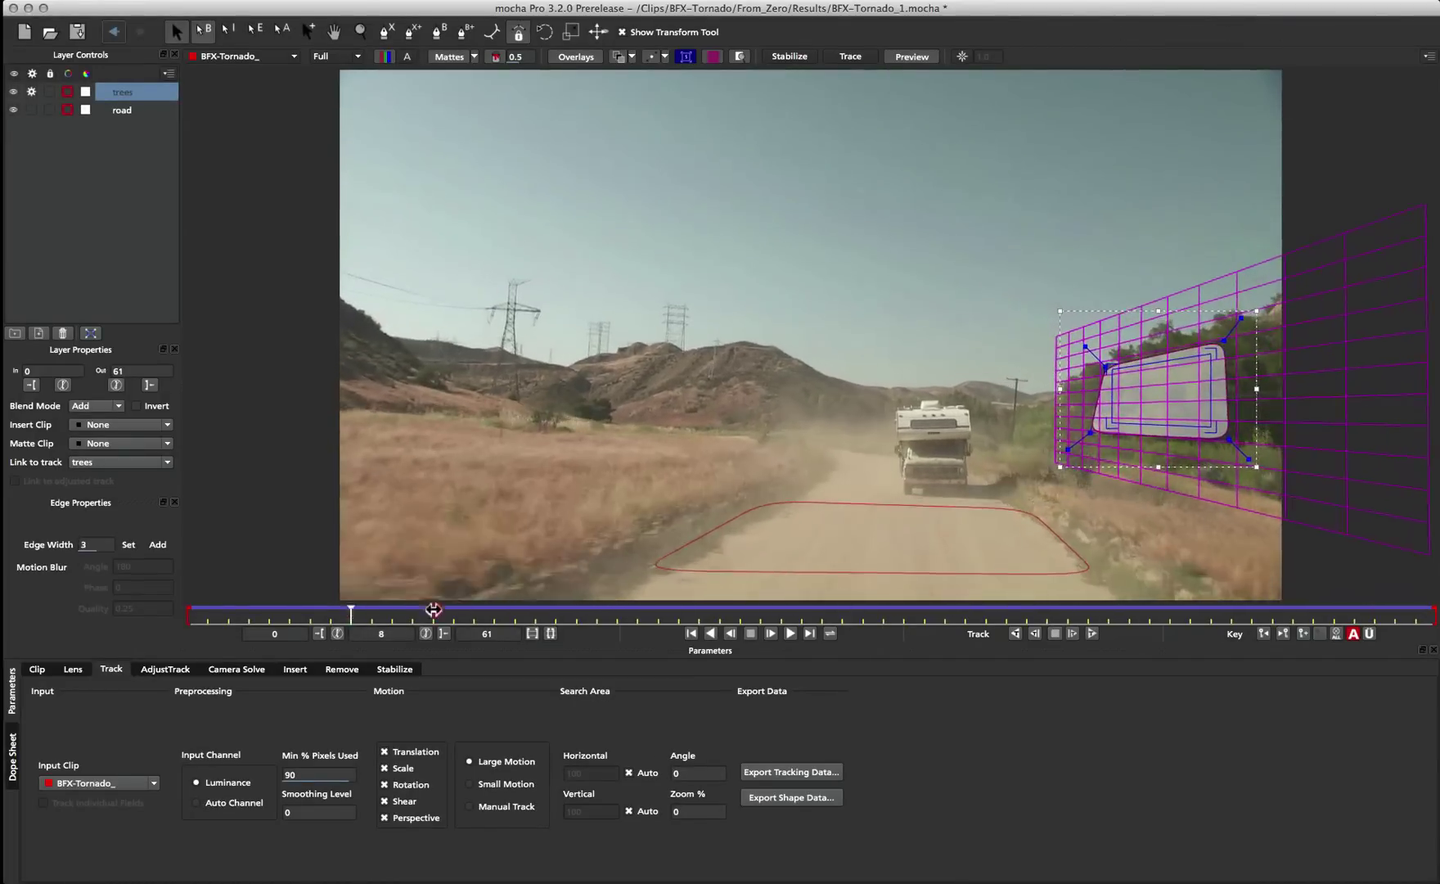
left_click_drag(1093, 619, 190, 619)
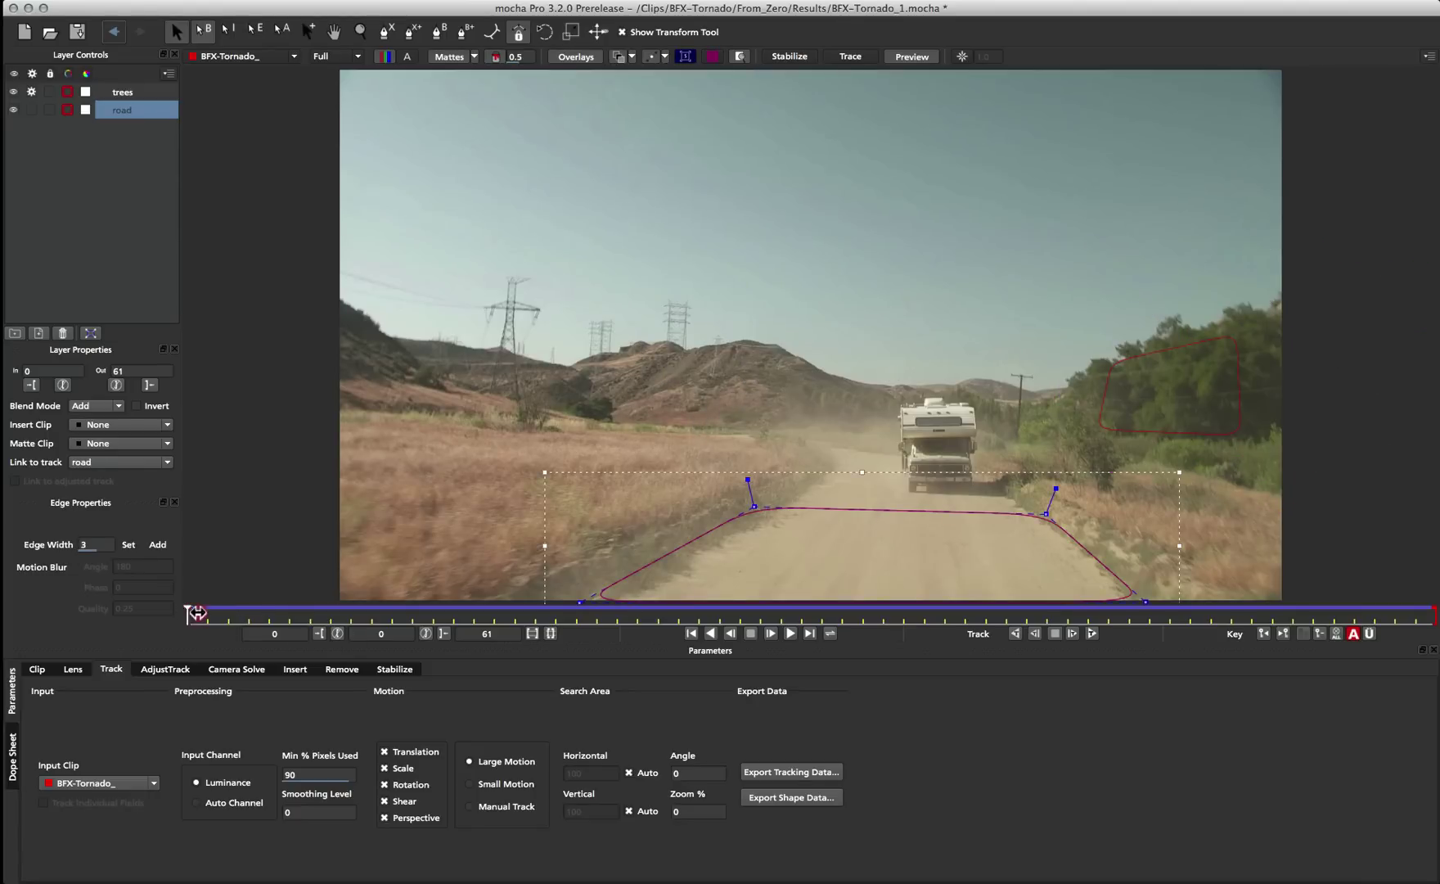
Scrub the timeline to check the road track, then select the X-spline tool
left_click_drag(209, 612, 230, 611)
left_click(385, 32)
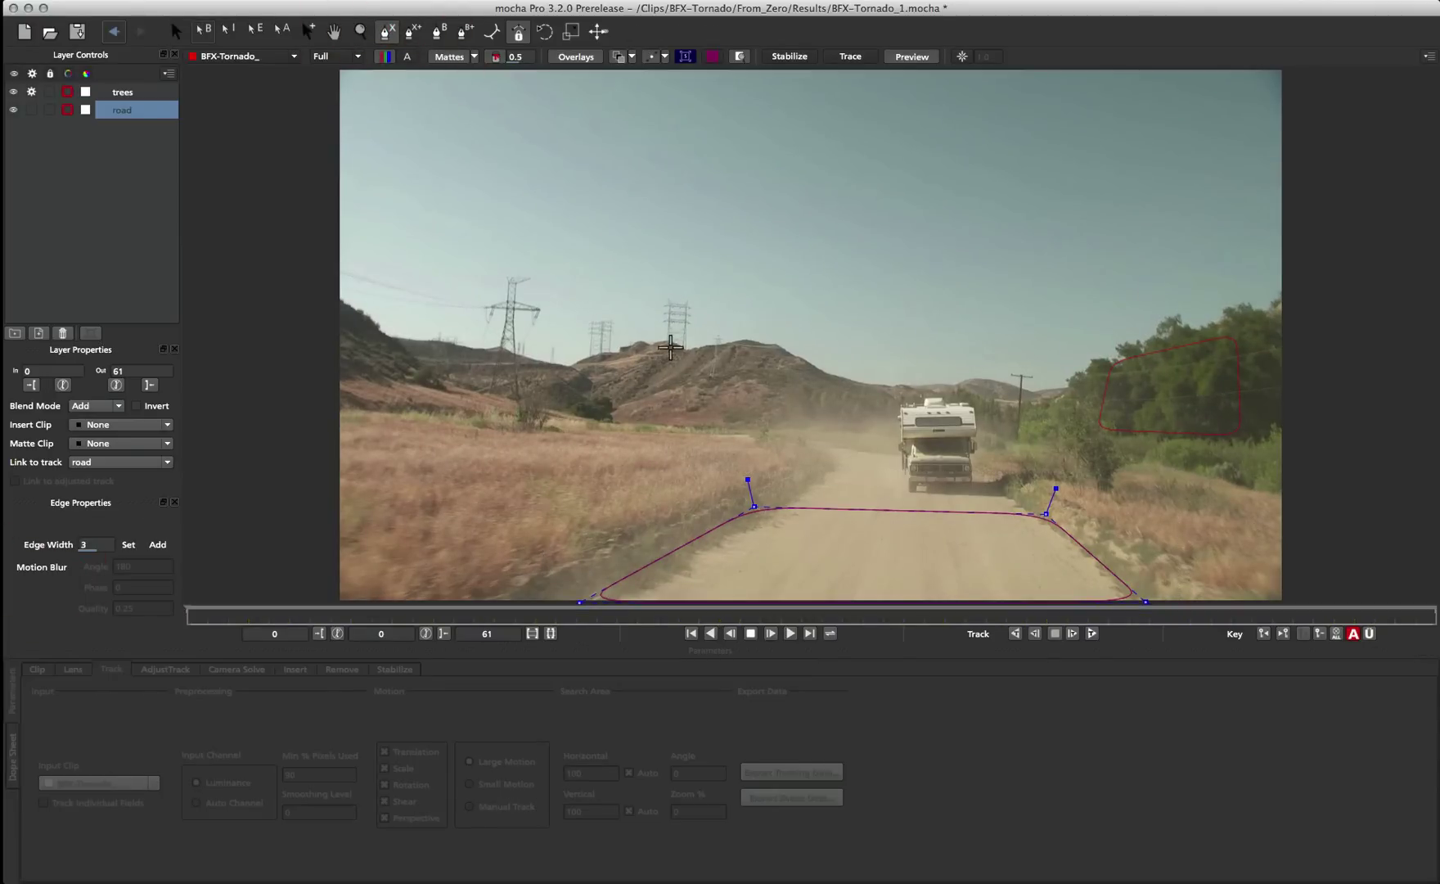
Draw a closed six-point shape along the back hill below the power lines
left_click(677, 349)
left_click(607, 375)
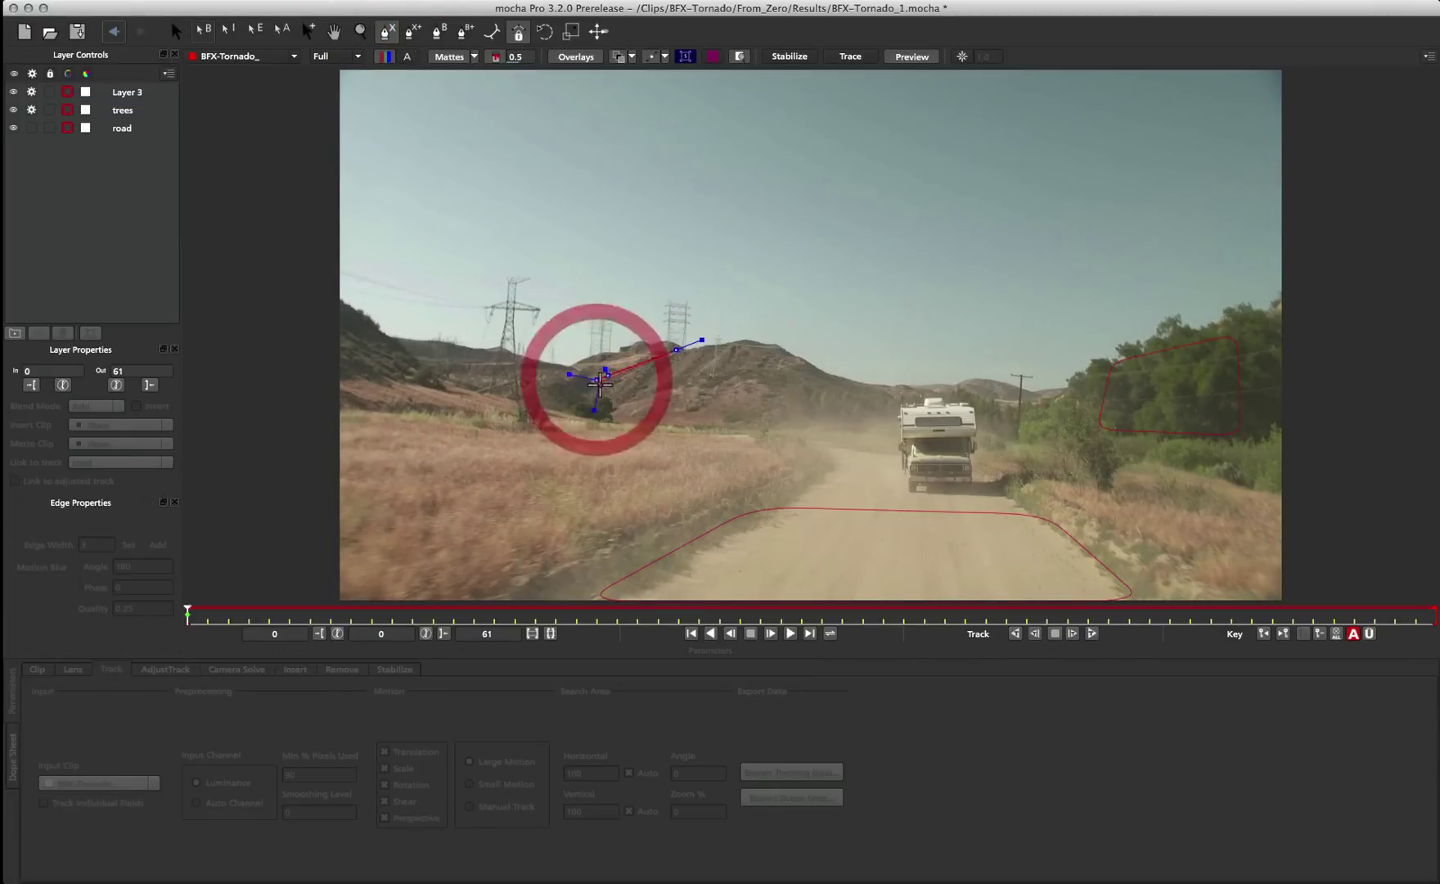
left_click(610, 400)
left_click(676, 397)
left_click(711, 355)
left_click(712, 343)
right_click(713, 343)
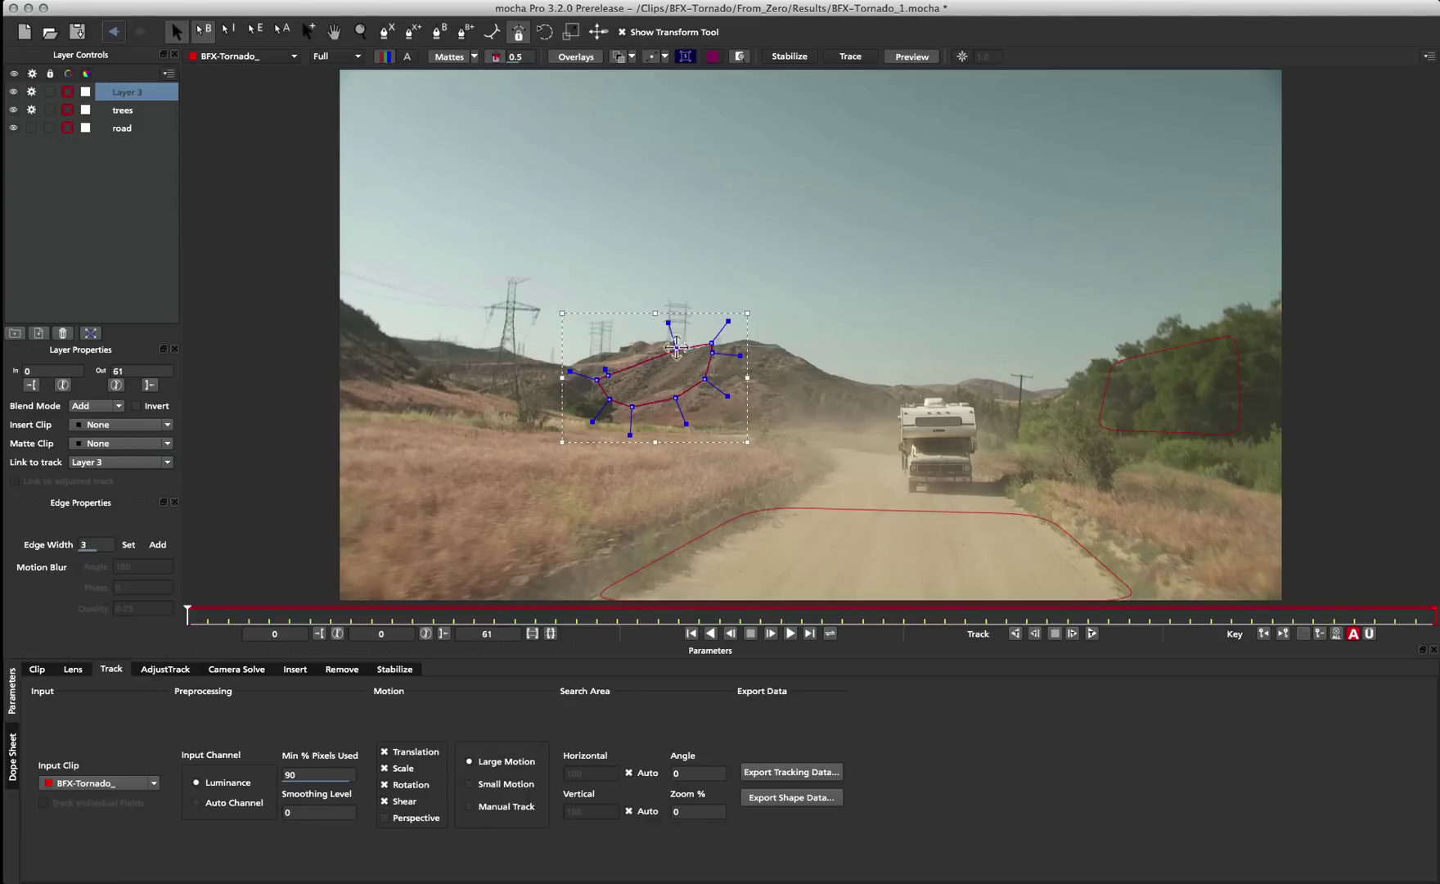
With the magnifier on, adjust the outline and surface corners to fit the hillside
left_click(691, 56)
left_click(686, 56)
left_click_drag(647, 357, 616, 395)
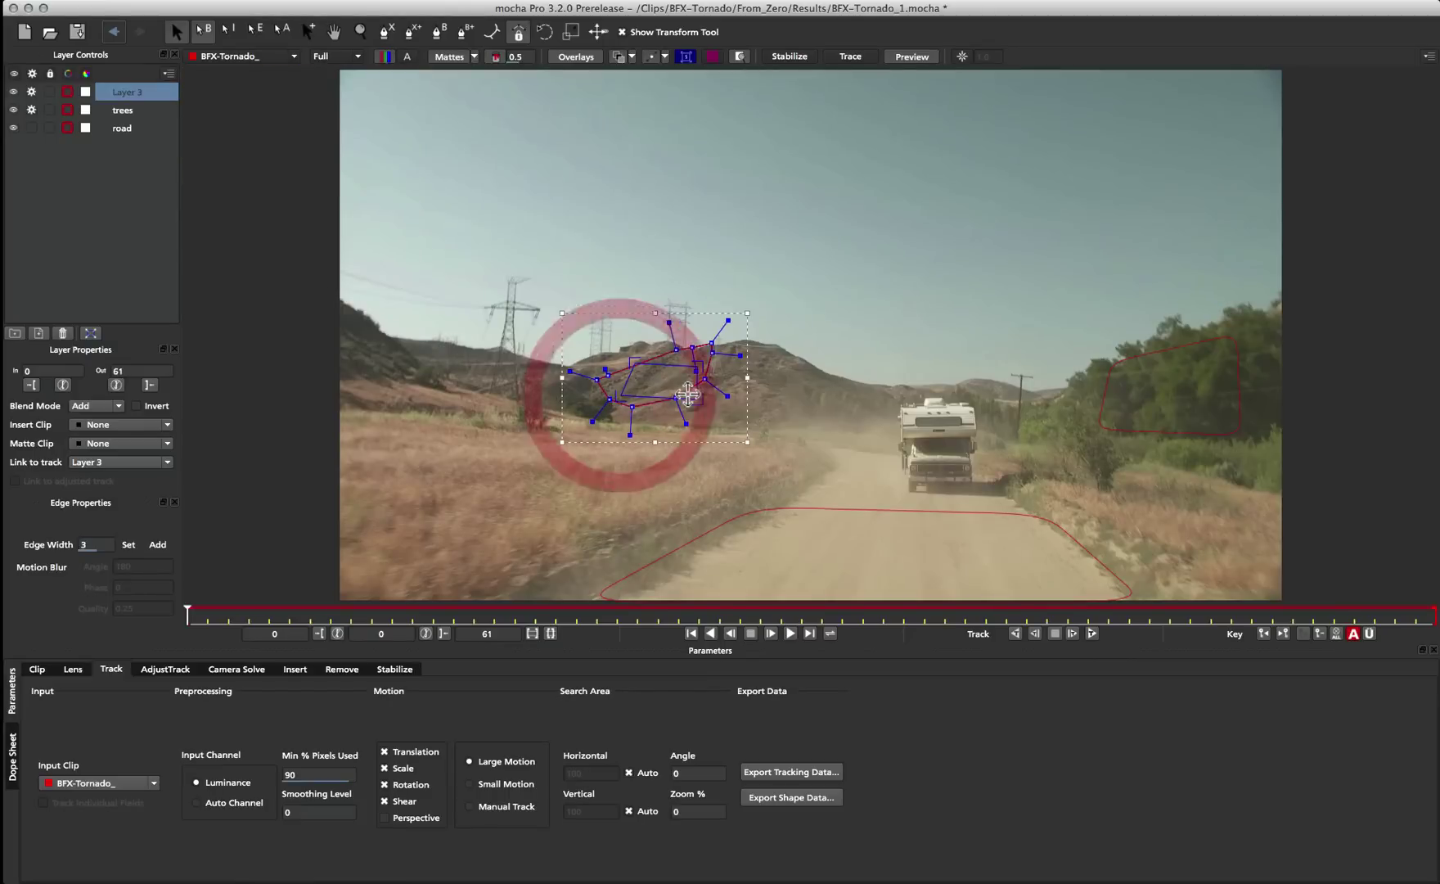
left_click(678, 395)
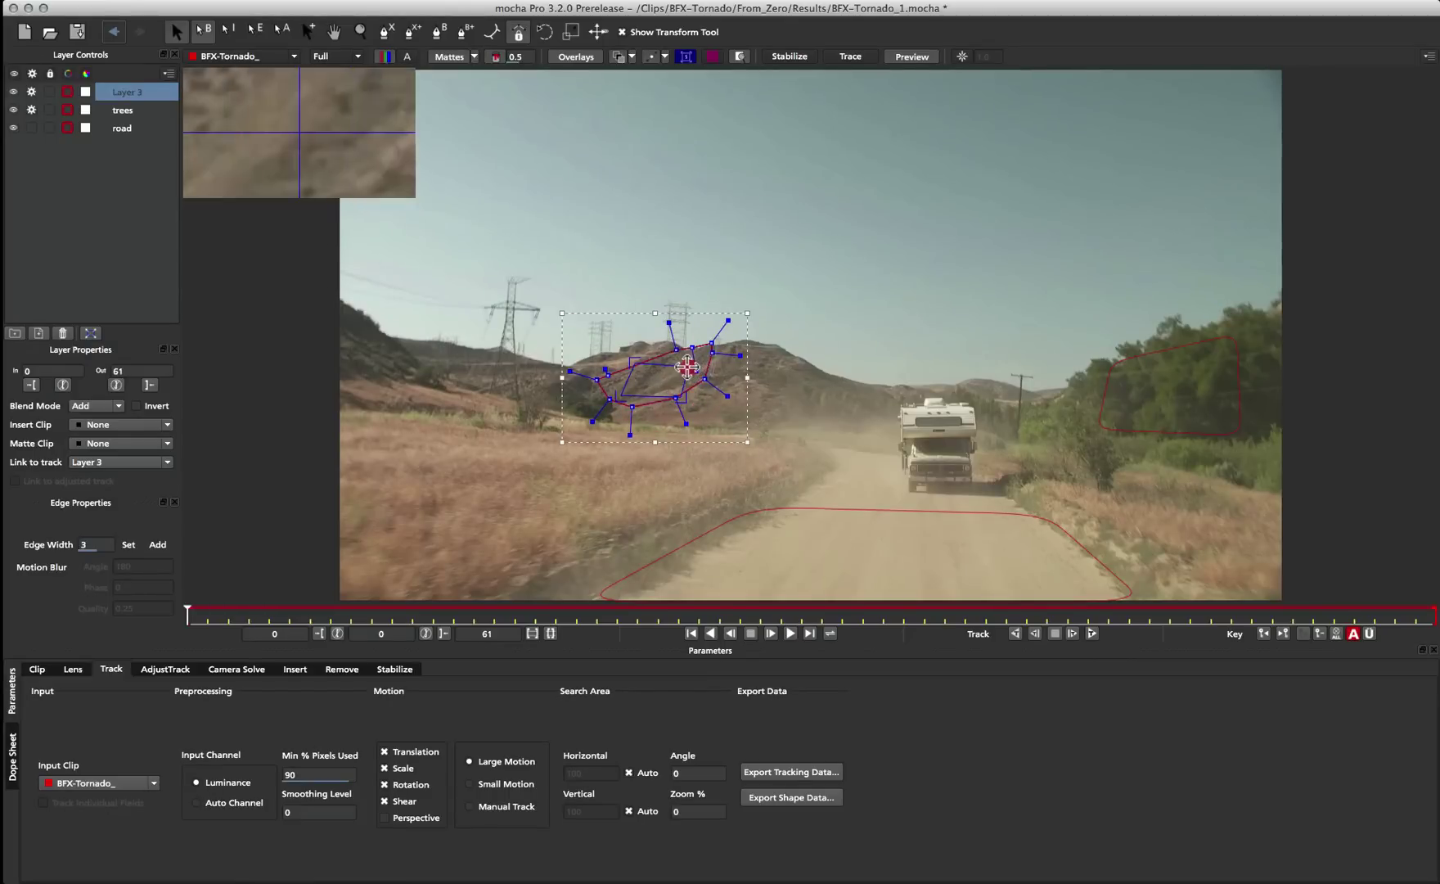
left_click(687, 369)
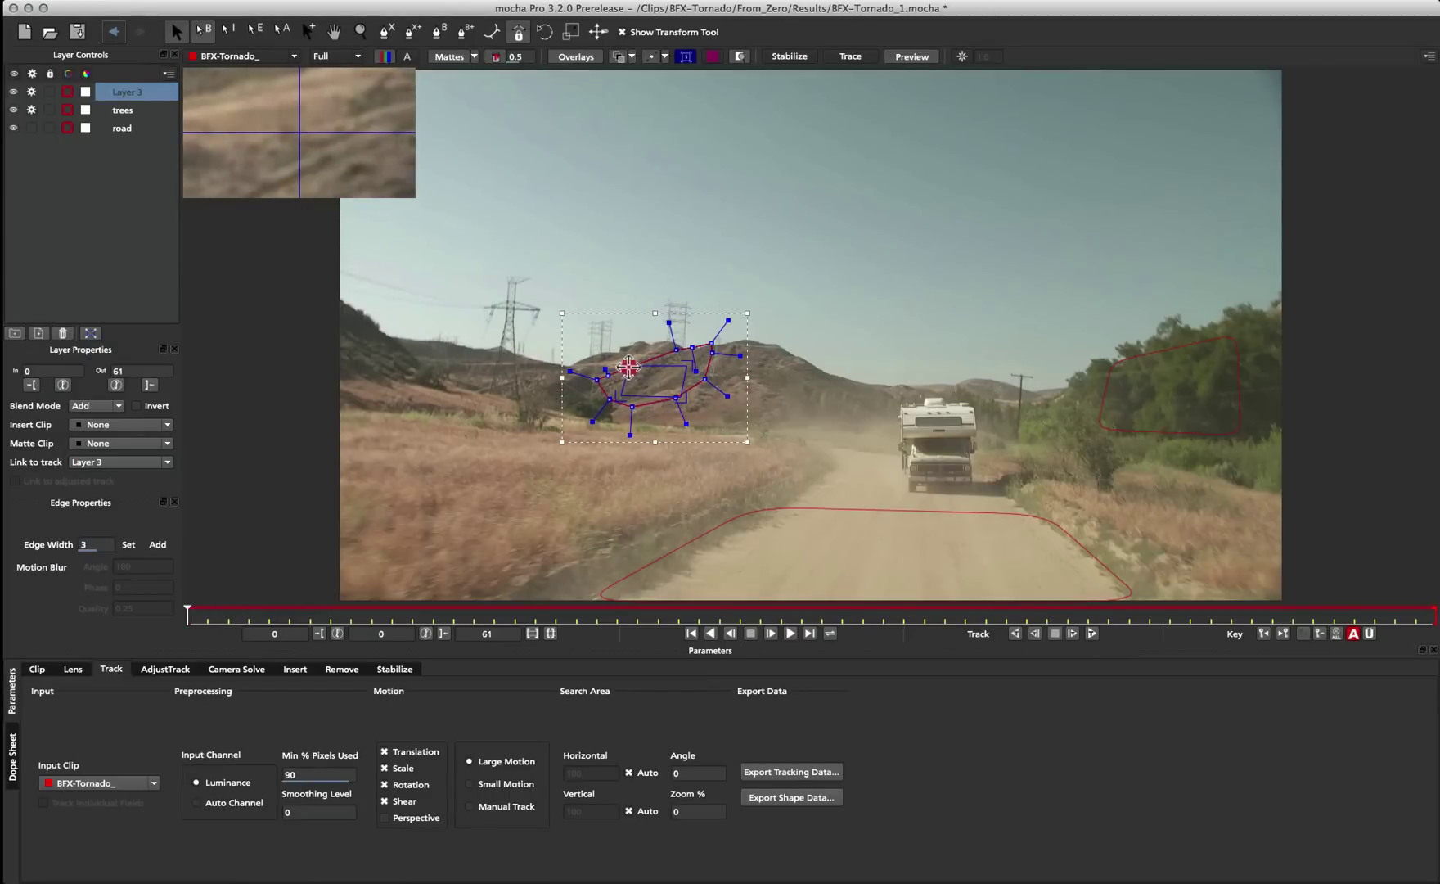
left_click(635, 365)
left_click(677, 394)
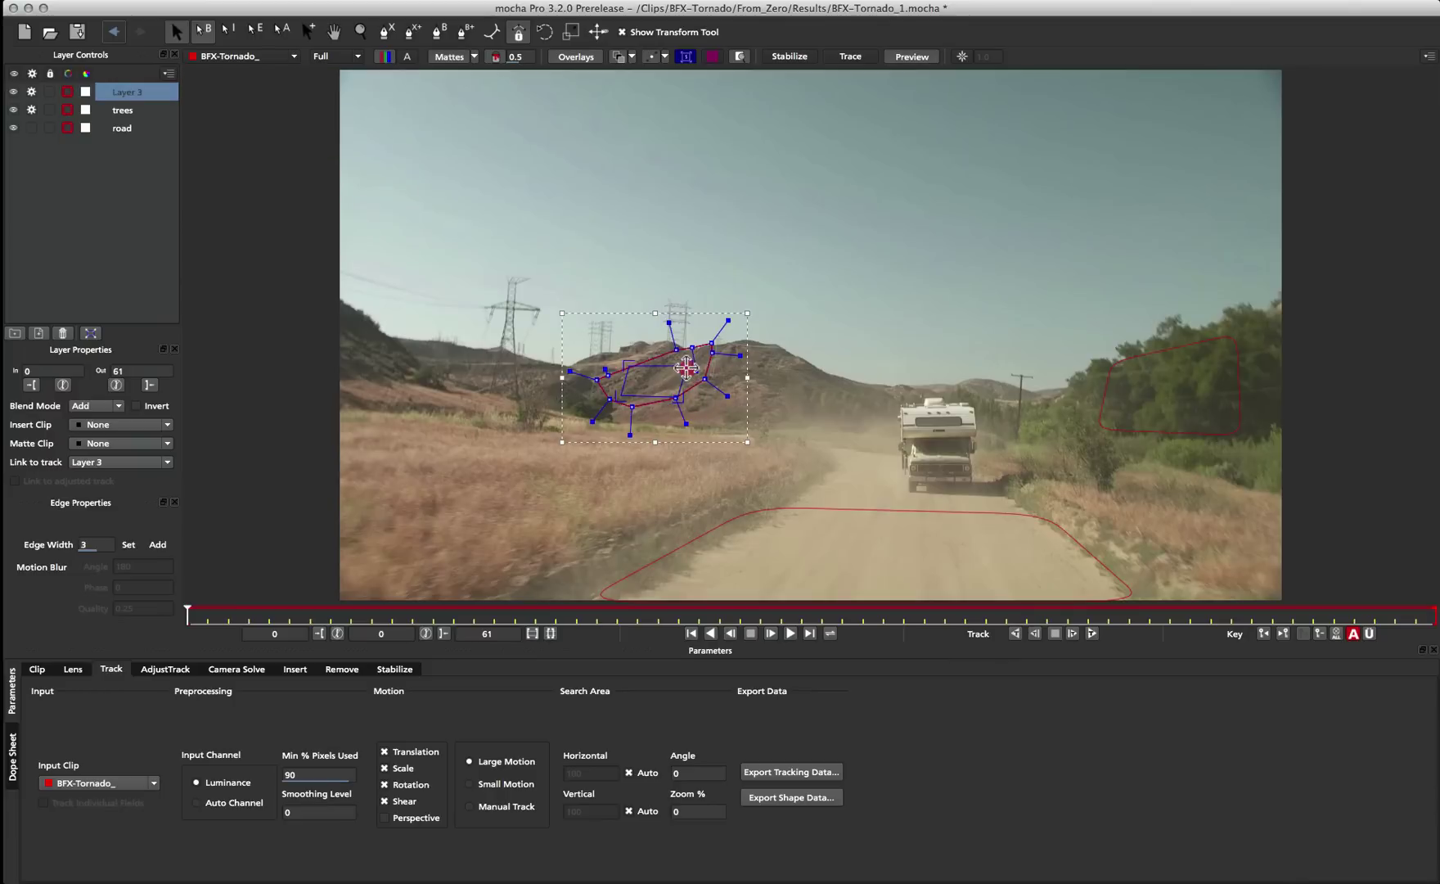
left_click_drag(686, 368, 634, 363)
left_click(634, 361)
mouse_move(634, 369)
left_mouse_down()
mouse_move(685, 368)
mouse_move(671, 394)
mouse_move(614, 383)
mouse_move(661, 366)
mouse_move(653, 389)
left_mouse_up()
Enable Perspective motion for Layer 3 and rename it 'back hill'
left_click(408, 818)
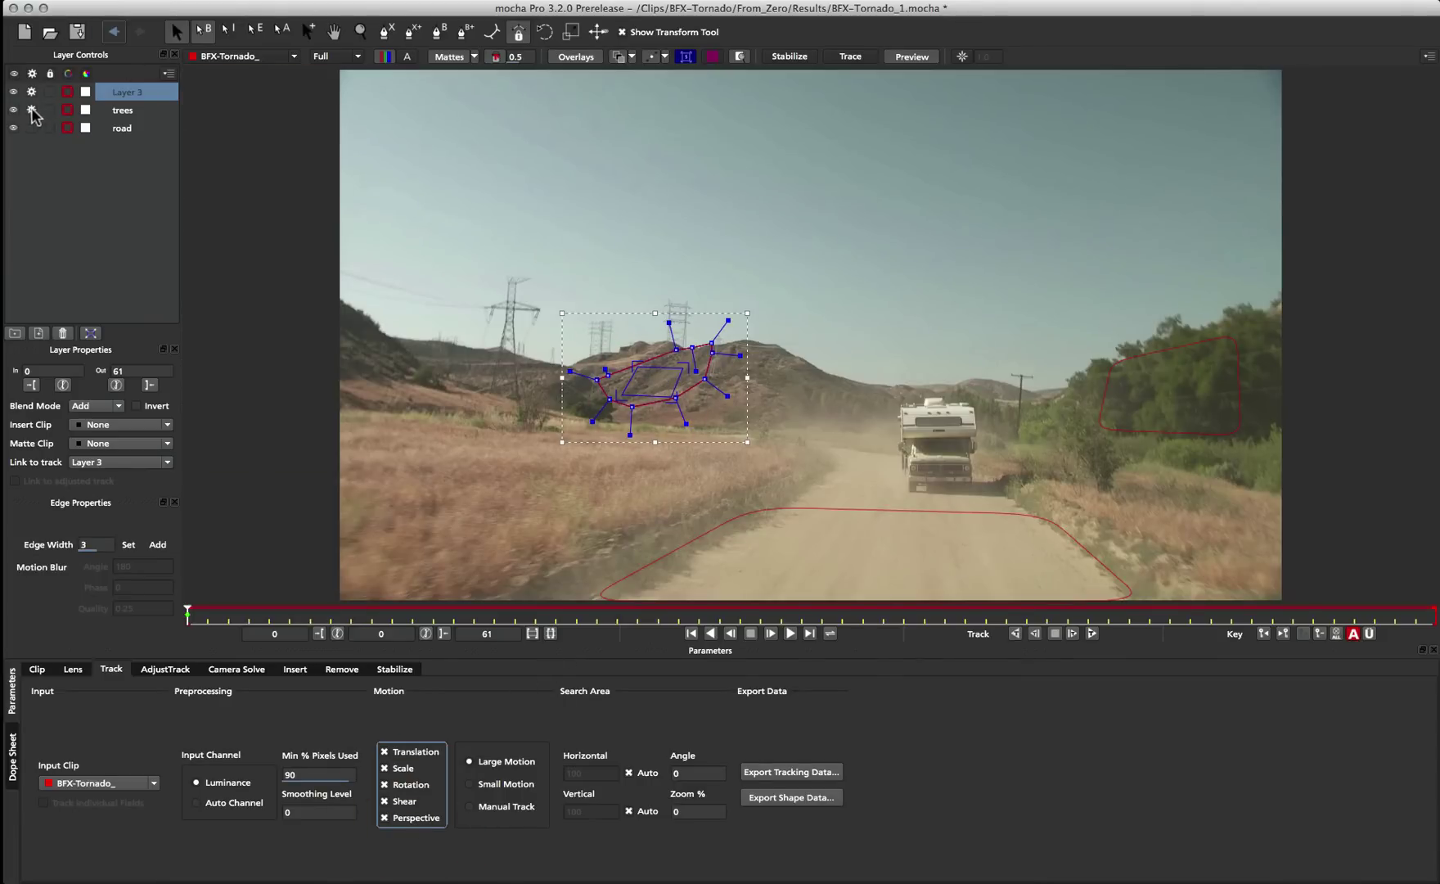
left_click(34, 112)
left_click(127, 92)
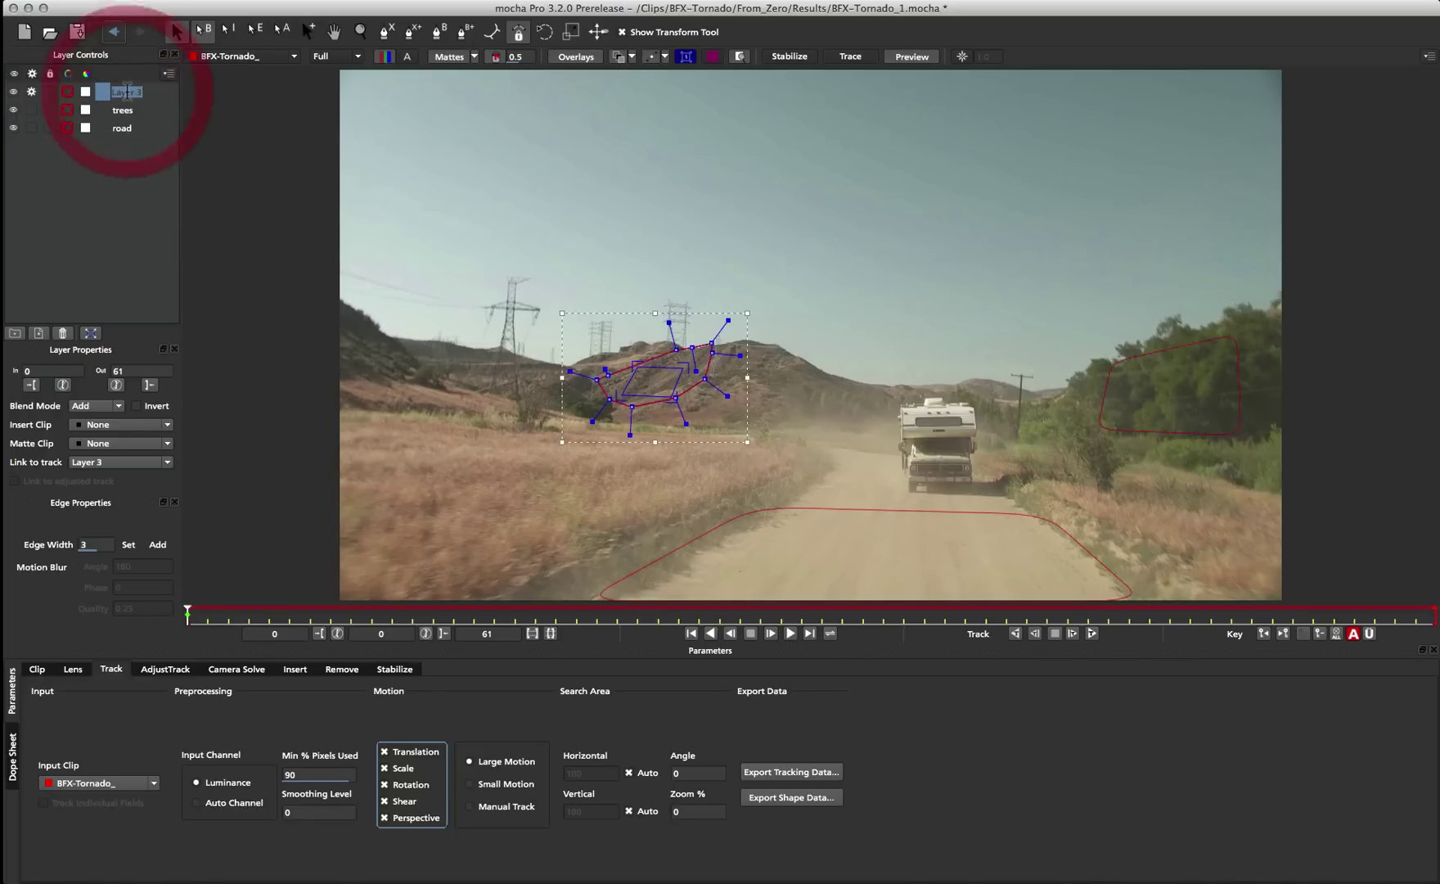
type("back hill")
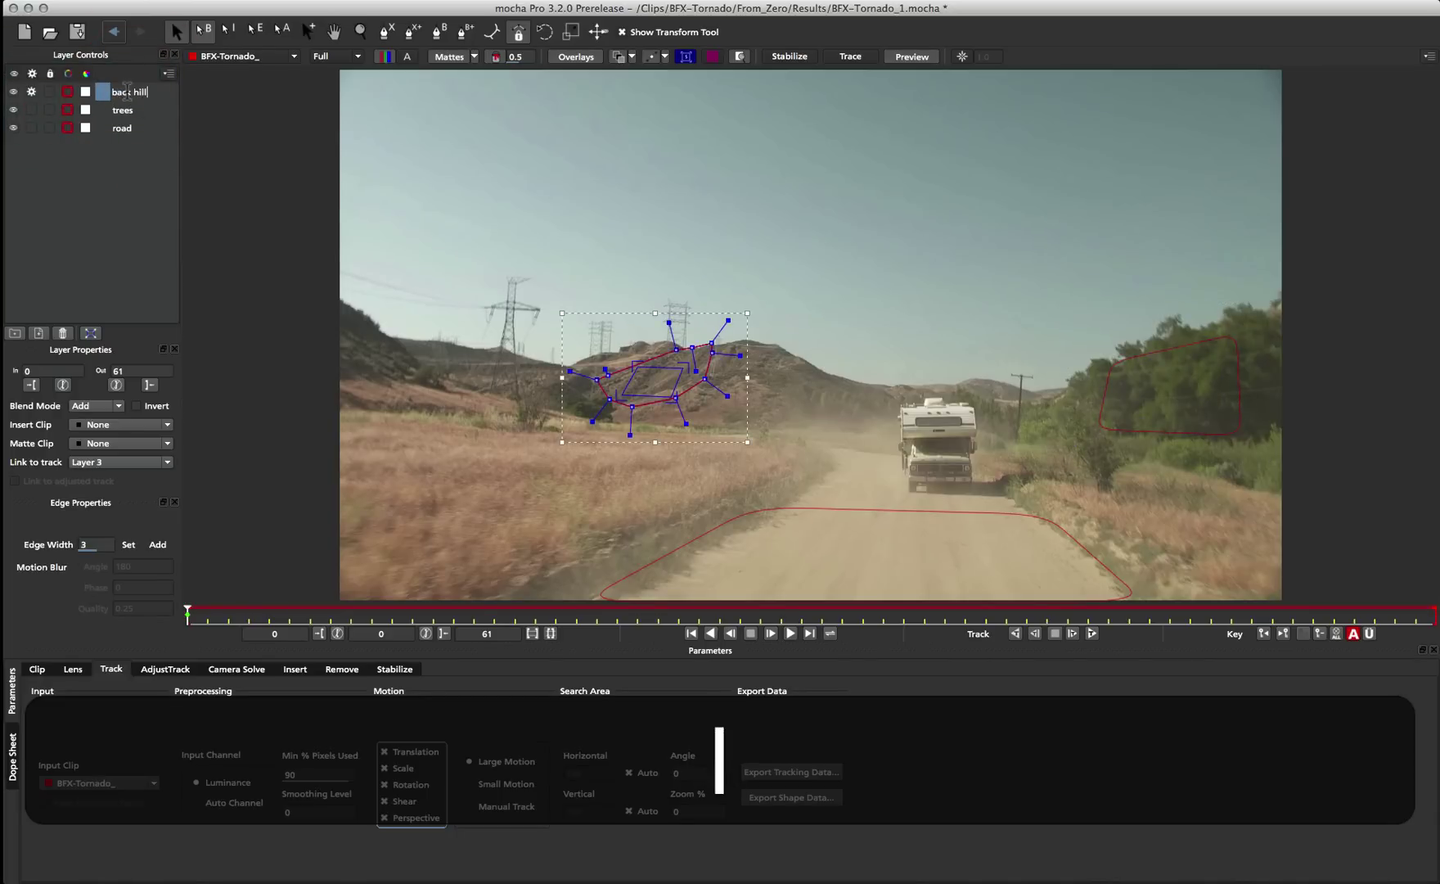
key("Return")
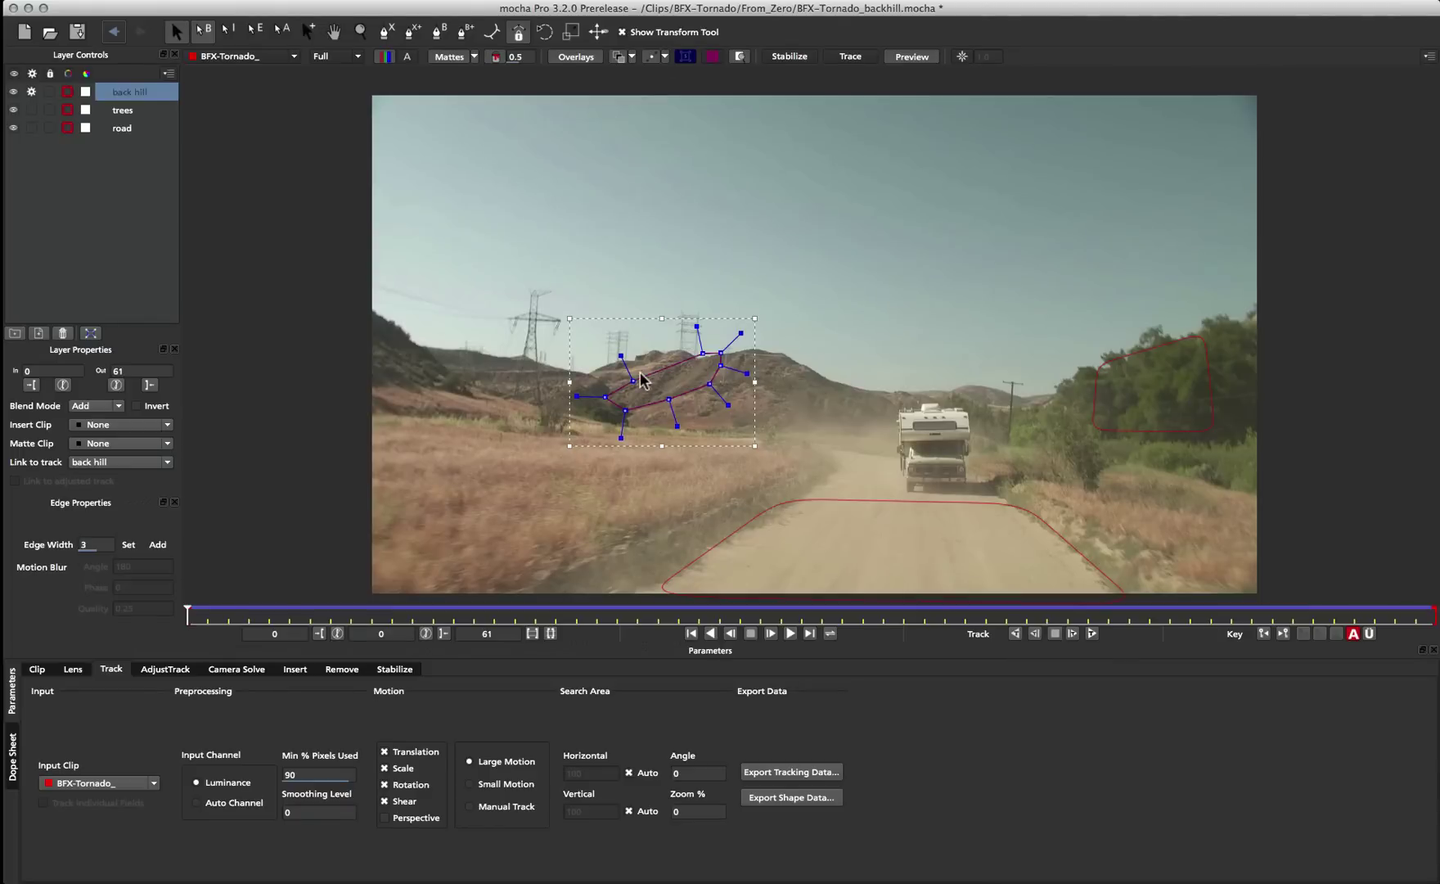
Show planar surfaces, move the back hill surface onto the hillside, and inspect road and trees surfaces
left_click(684, 58)
mouse_move(653, 391)
left_mouse_down()
mouse_move(636, 368)
mouse_move(646, 399)
mouse_move(649, 367)
left_mouse_up()
left_click(804, 504)
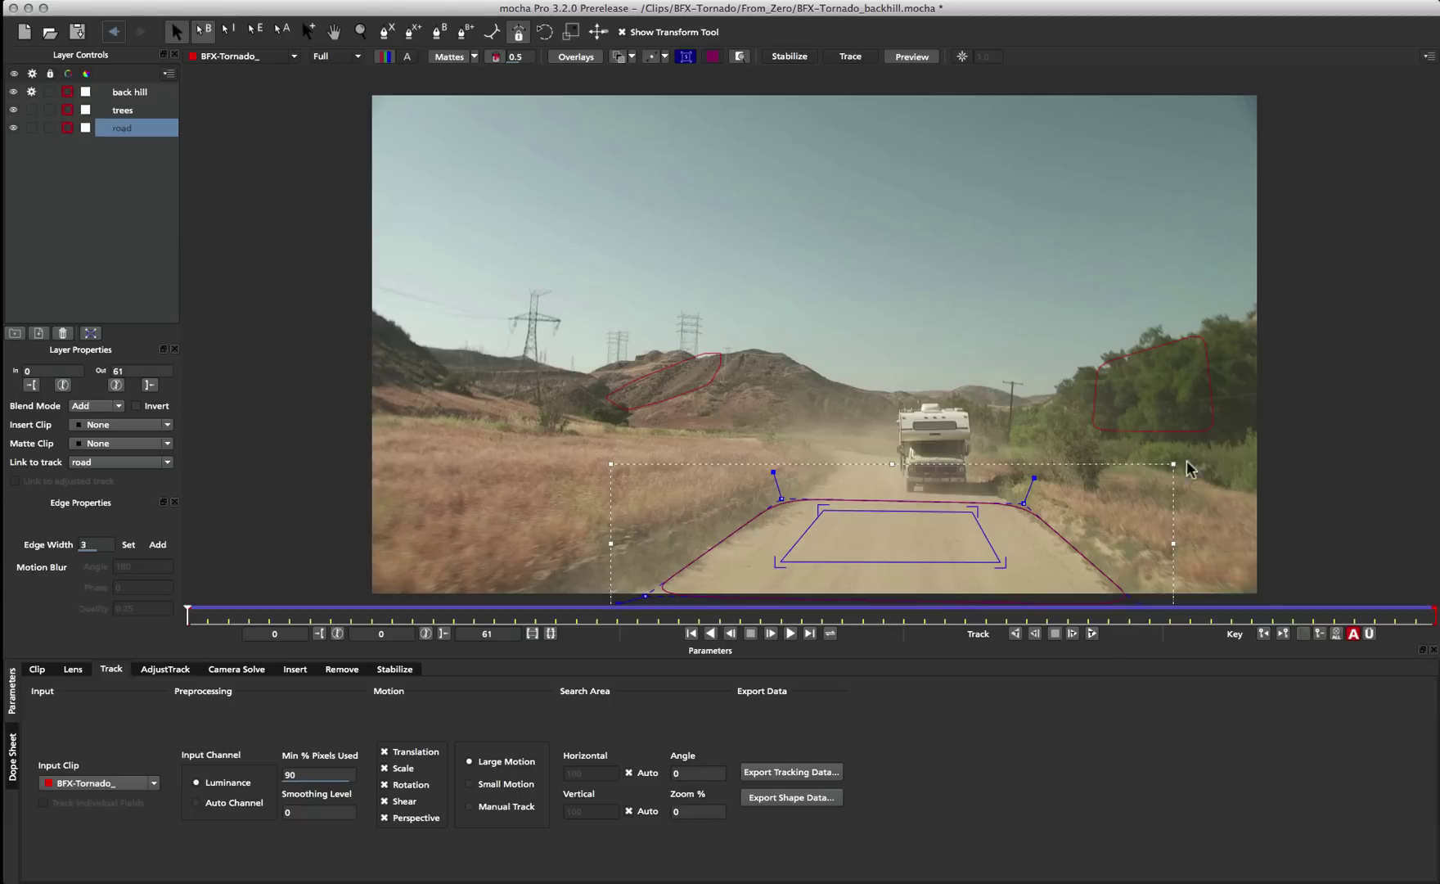
left_click(1178, 433)
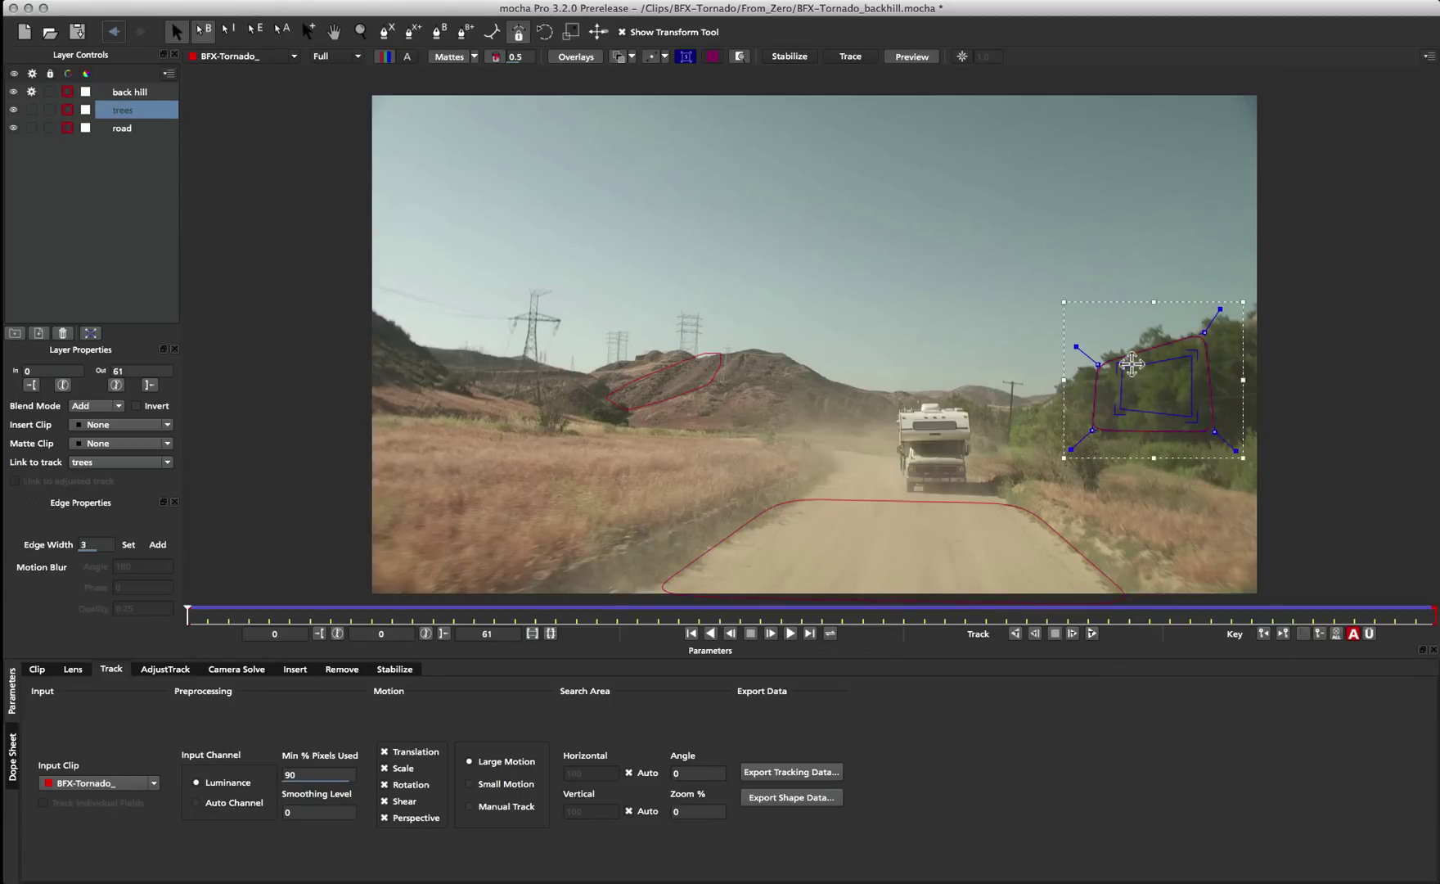
scroll(729, 377, "up", 1)
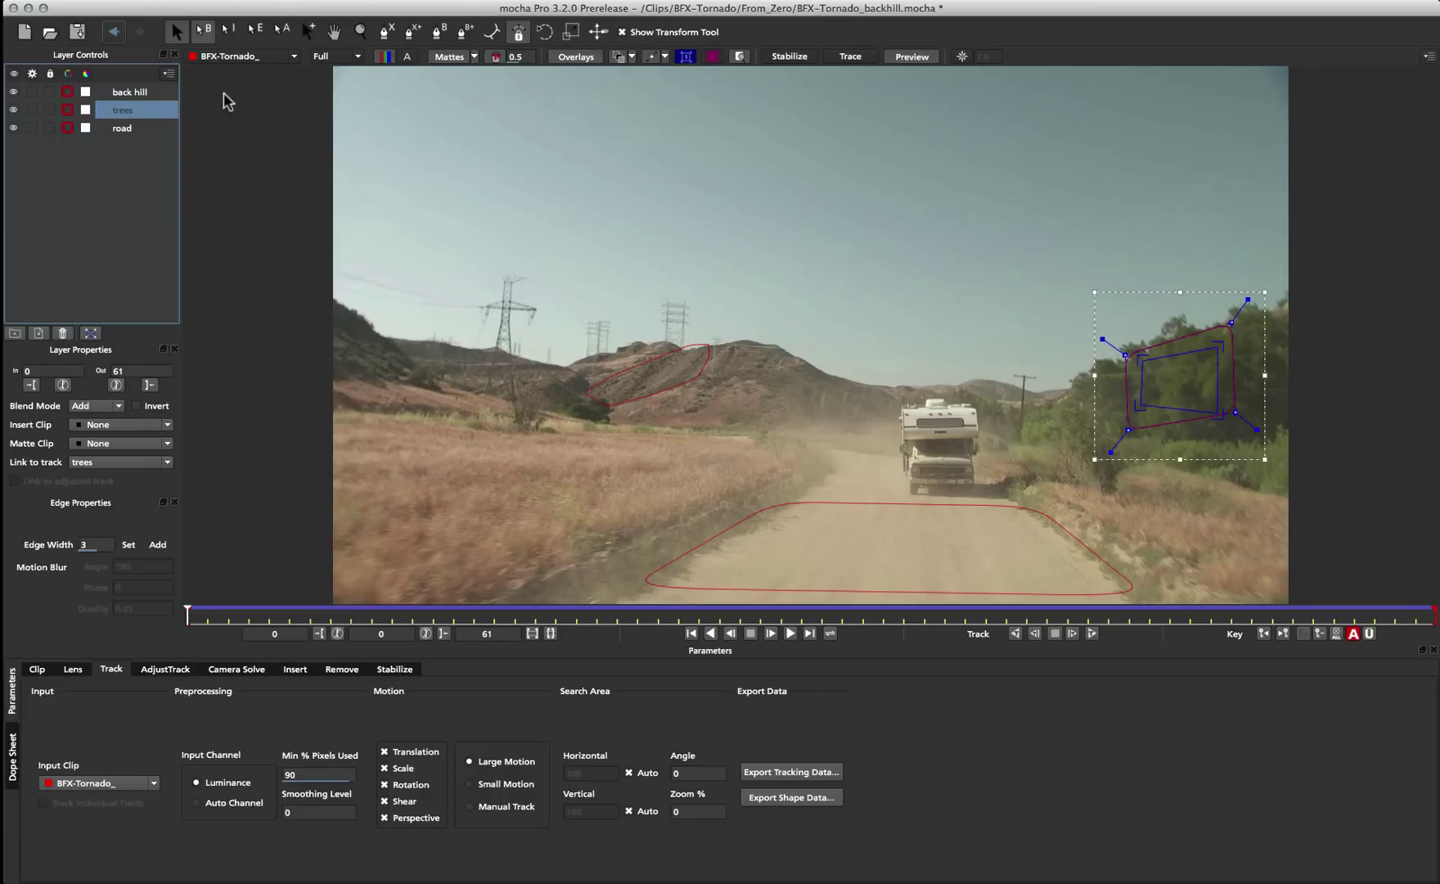
key("Right")
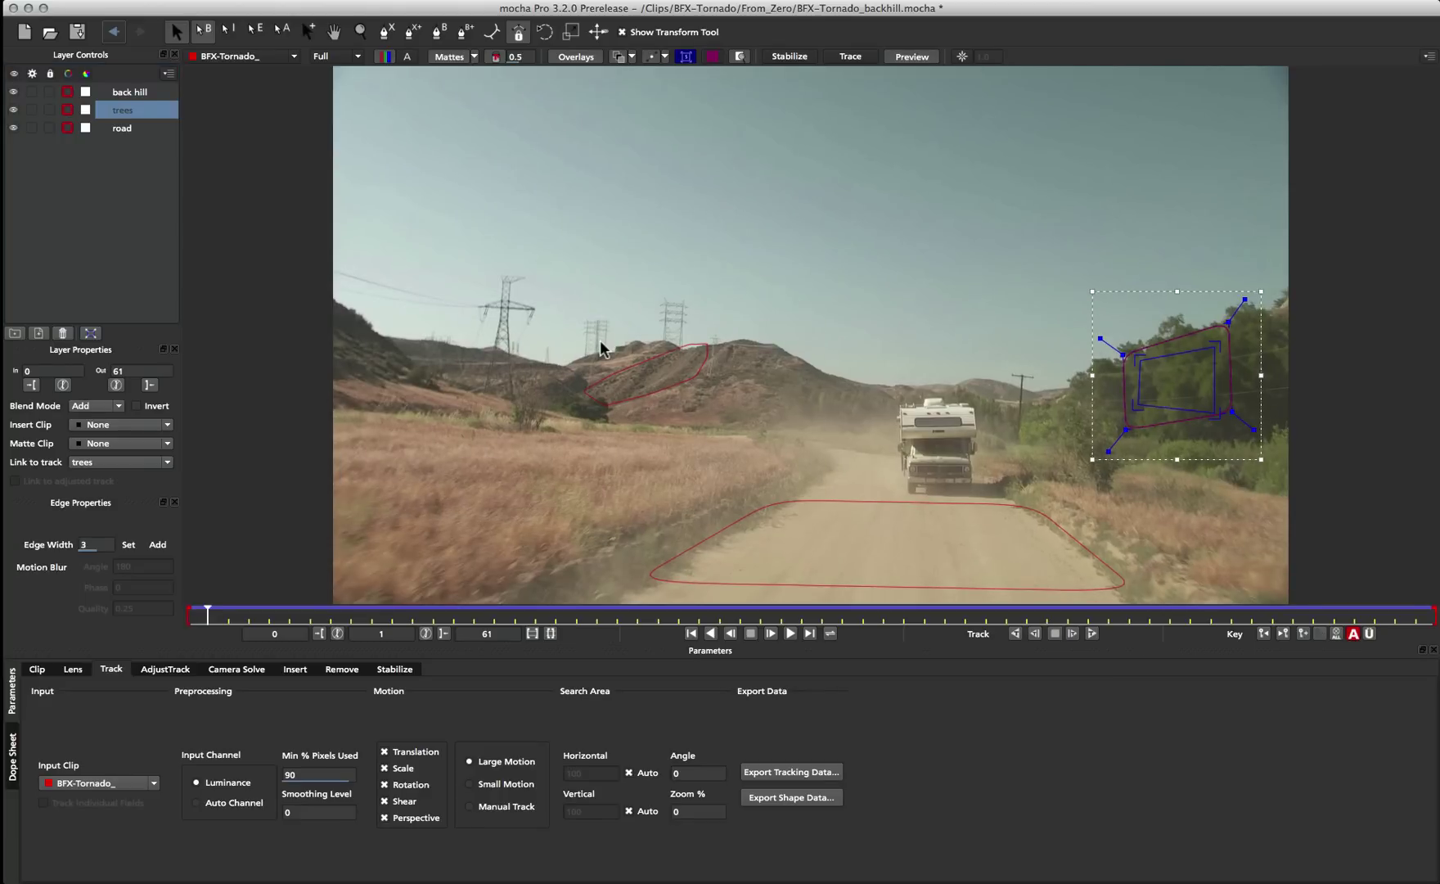
left_click(695, 634)
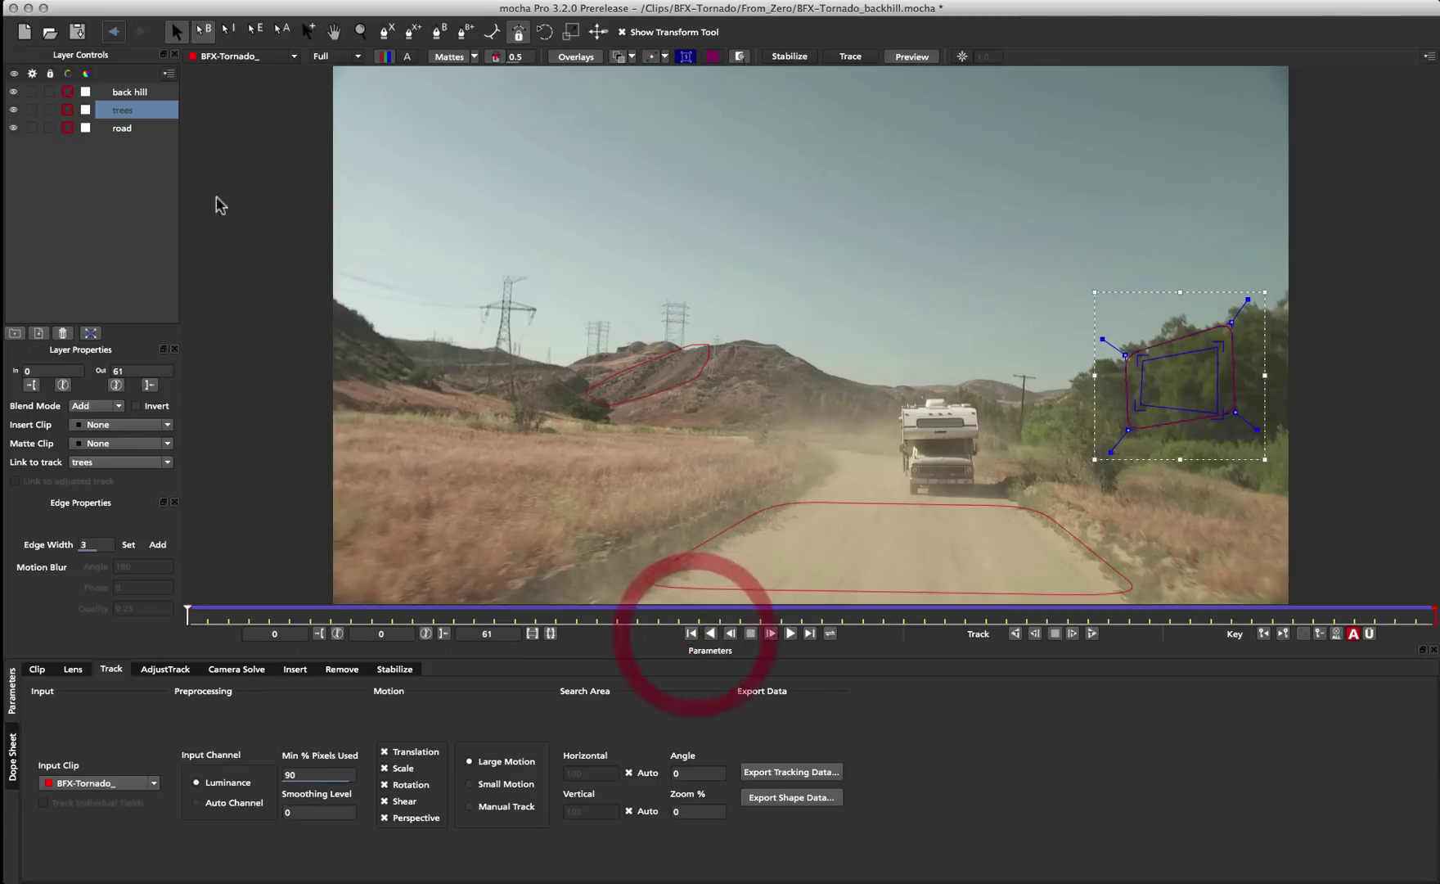
Select all three tracked layers in the Camera Solve tab and review the tracks from frame 0
left_click(129, 92)
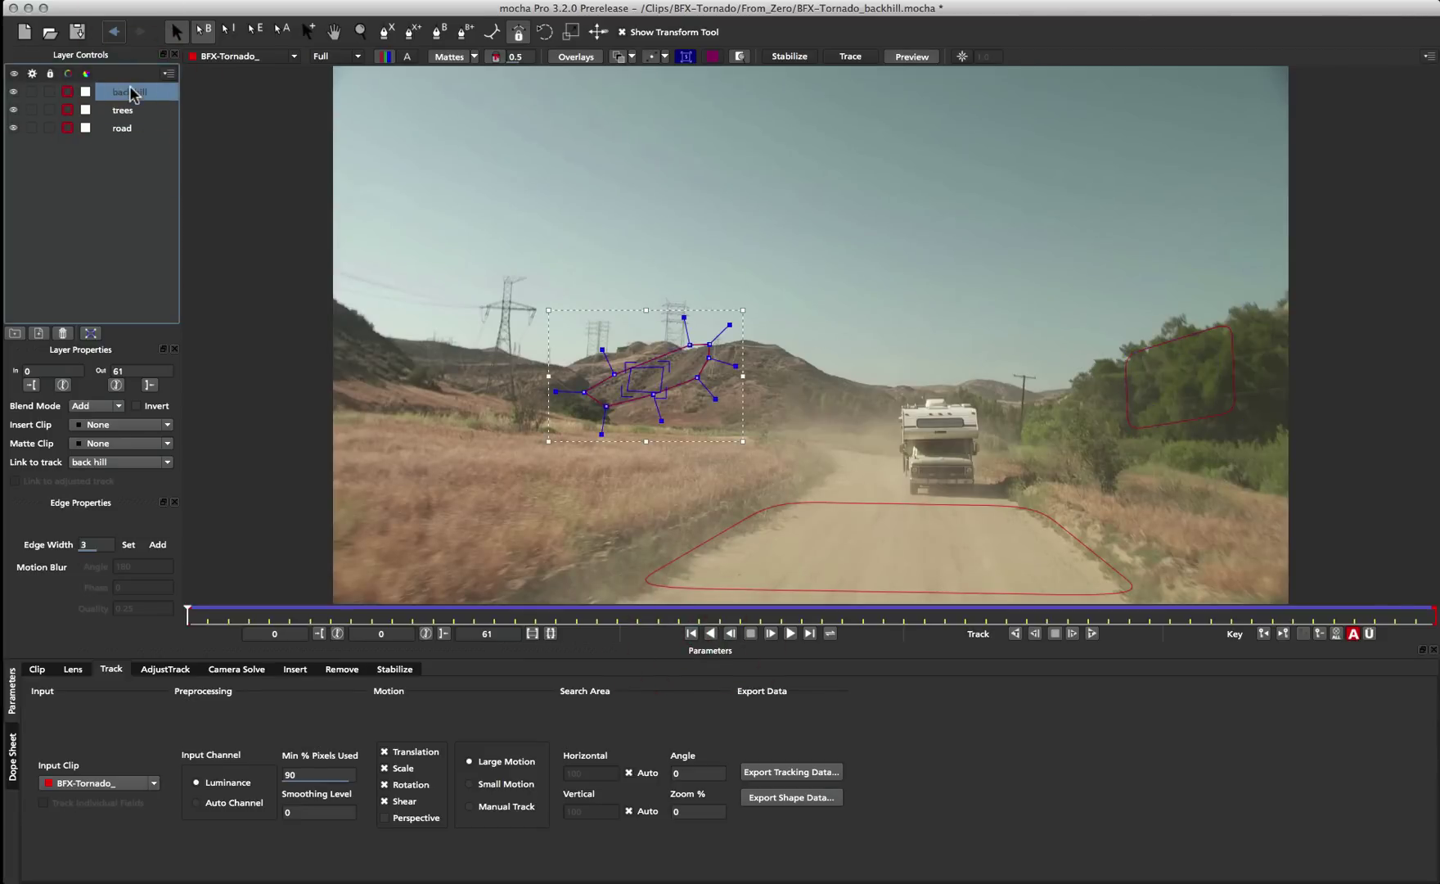
left_click(122, 129, "shift")
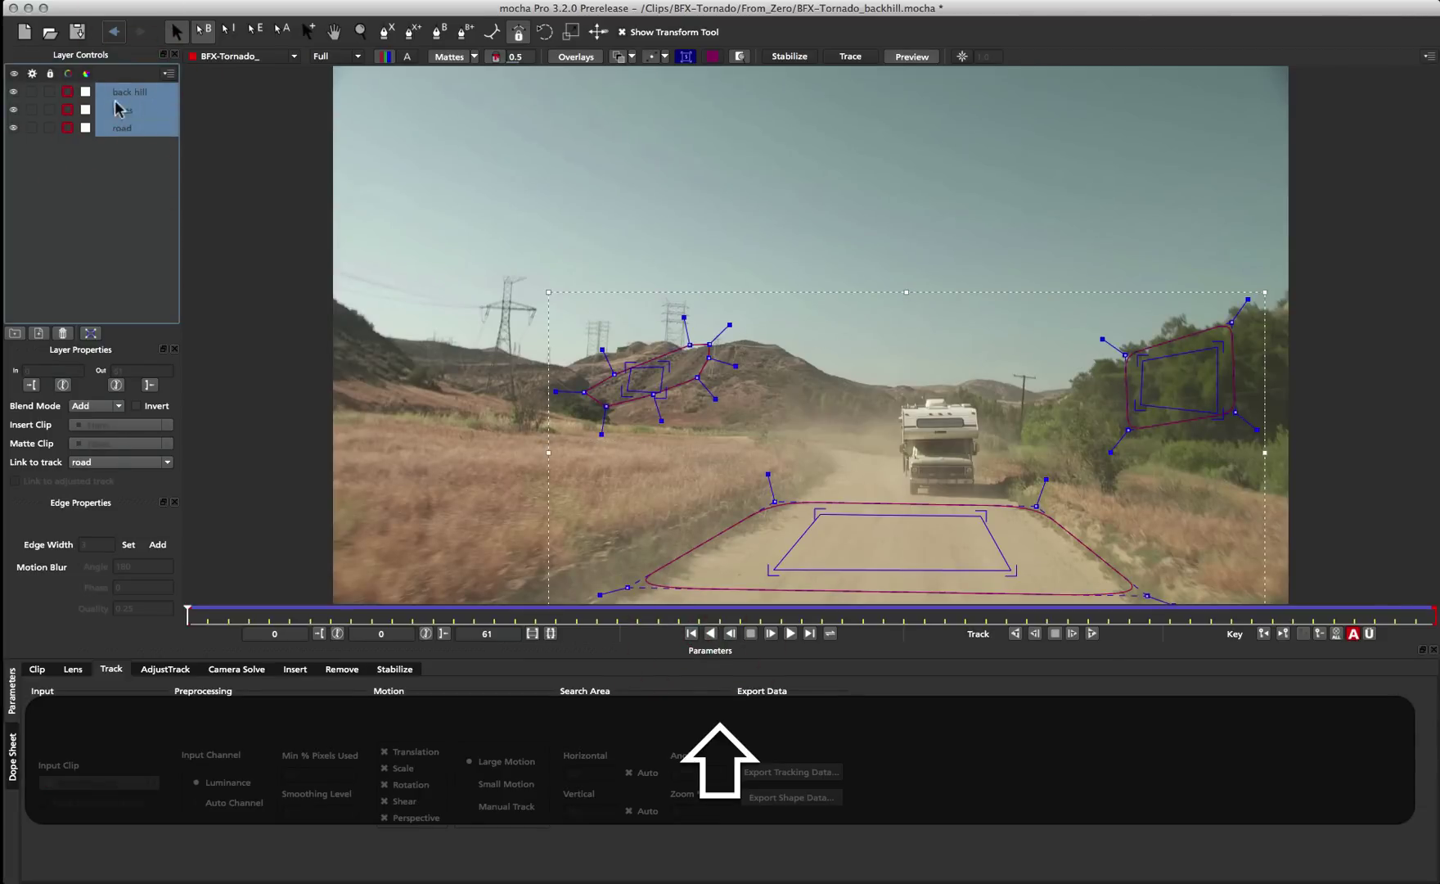
left_click(236, 668)
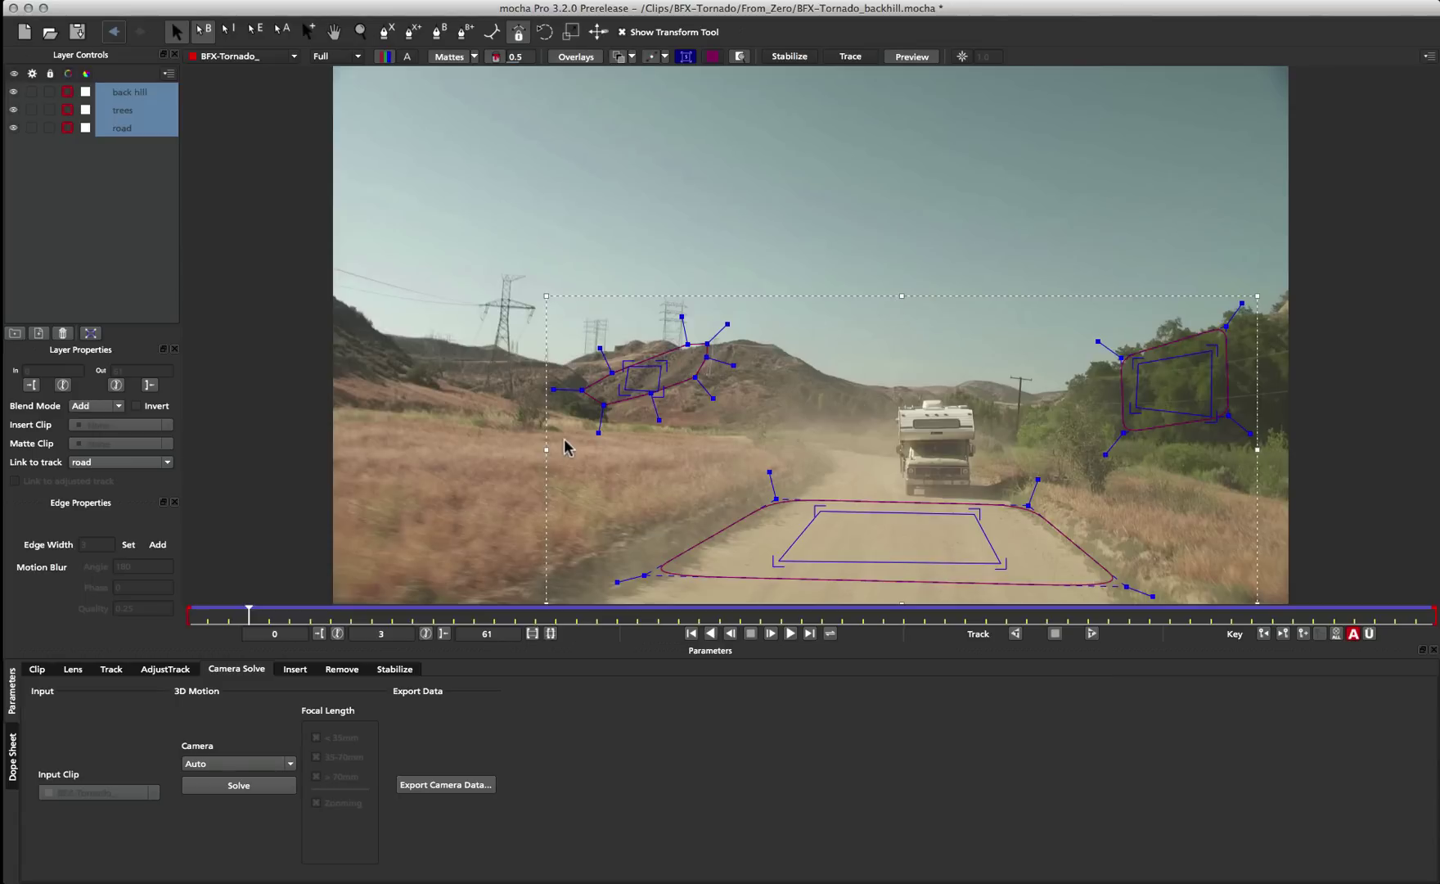
key("Home")
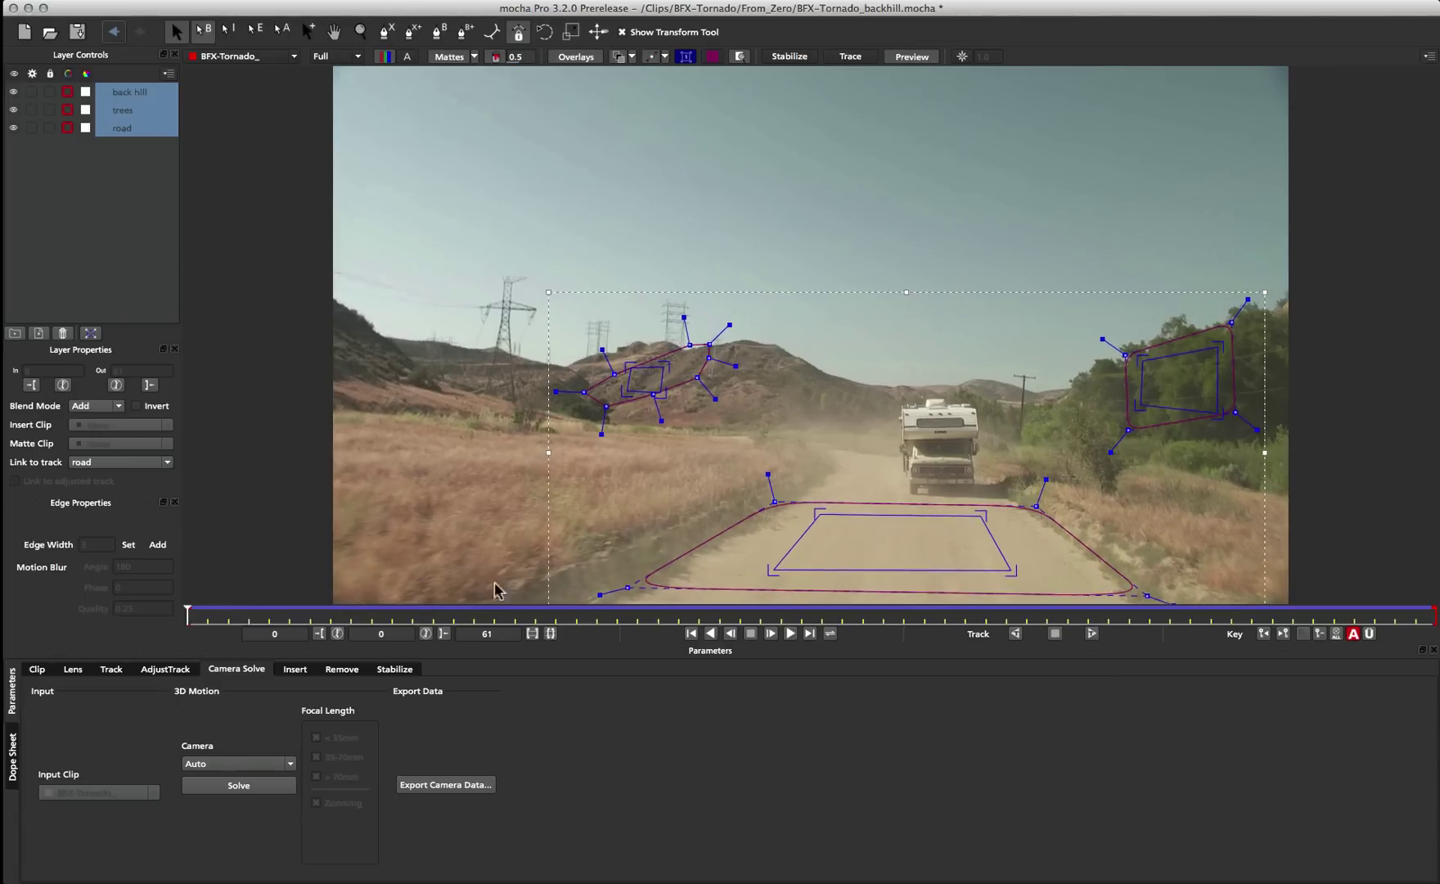
left_click_drag(182, 616, 161, 649)
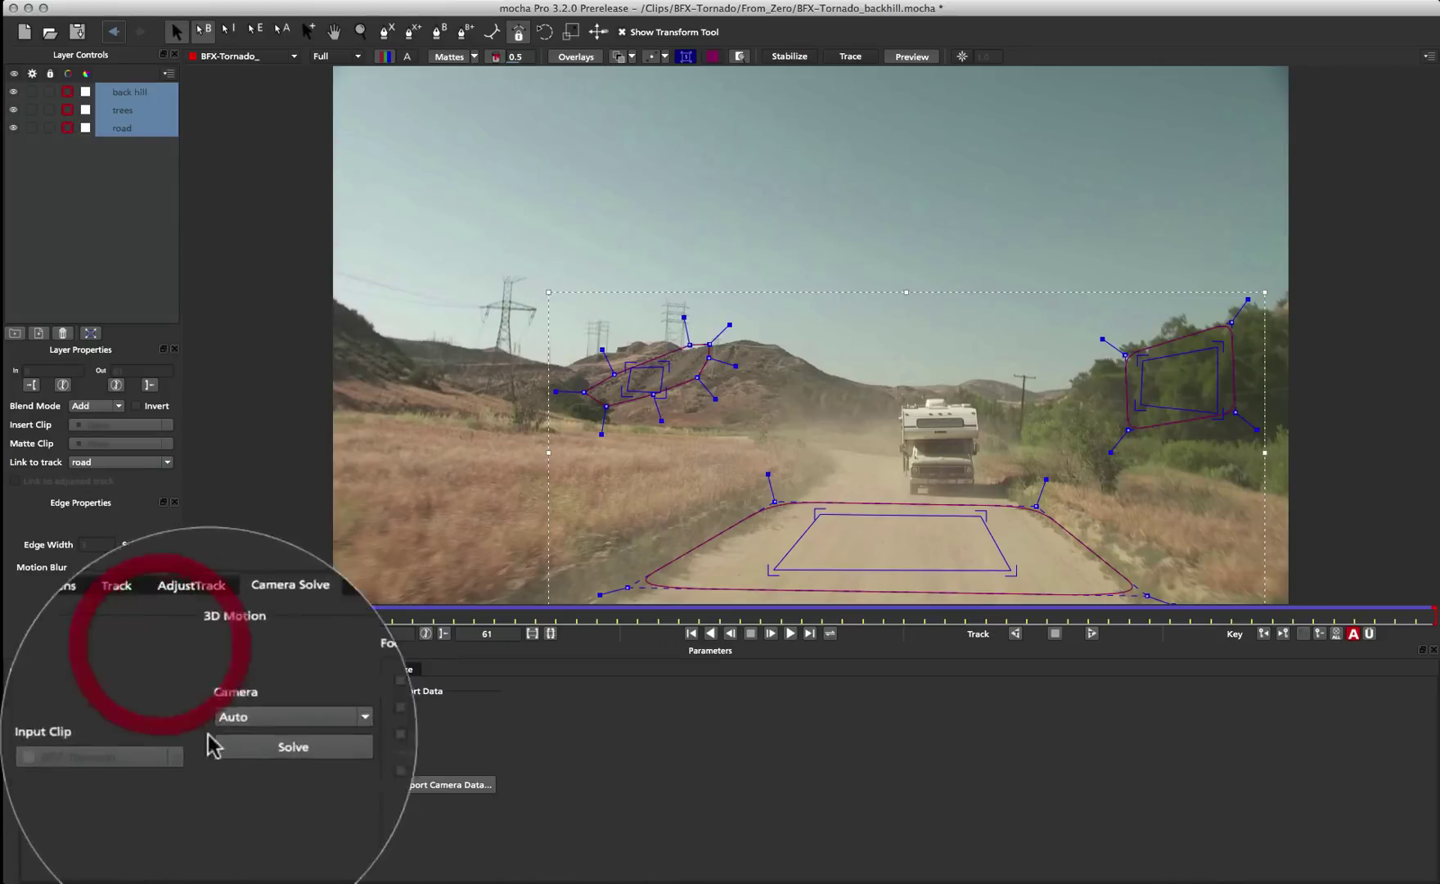
Set camera motion to Large Parallax Change, allow all focal length ranges, and save the project
left_click(217, 762)
left_click(225, 775)
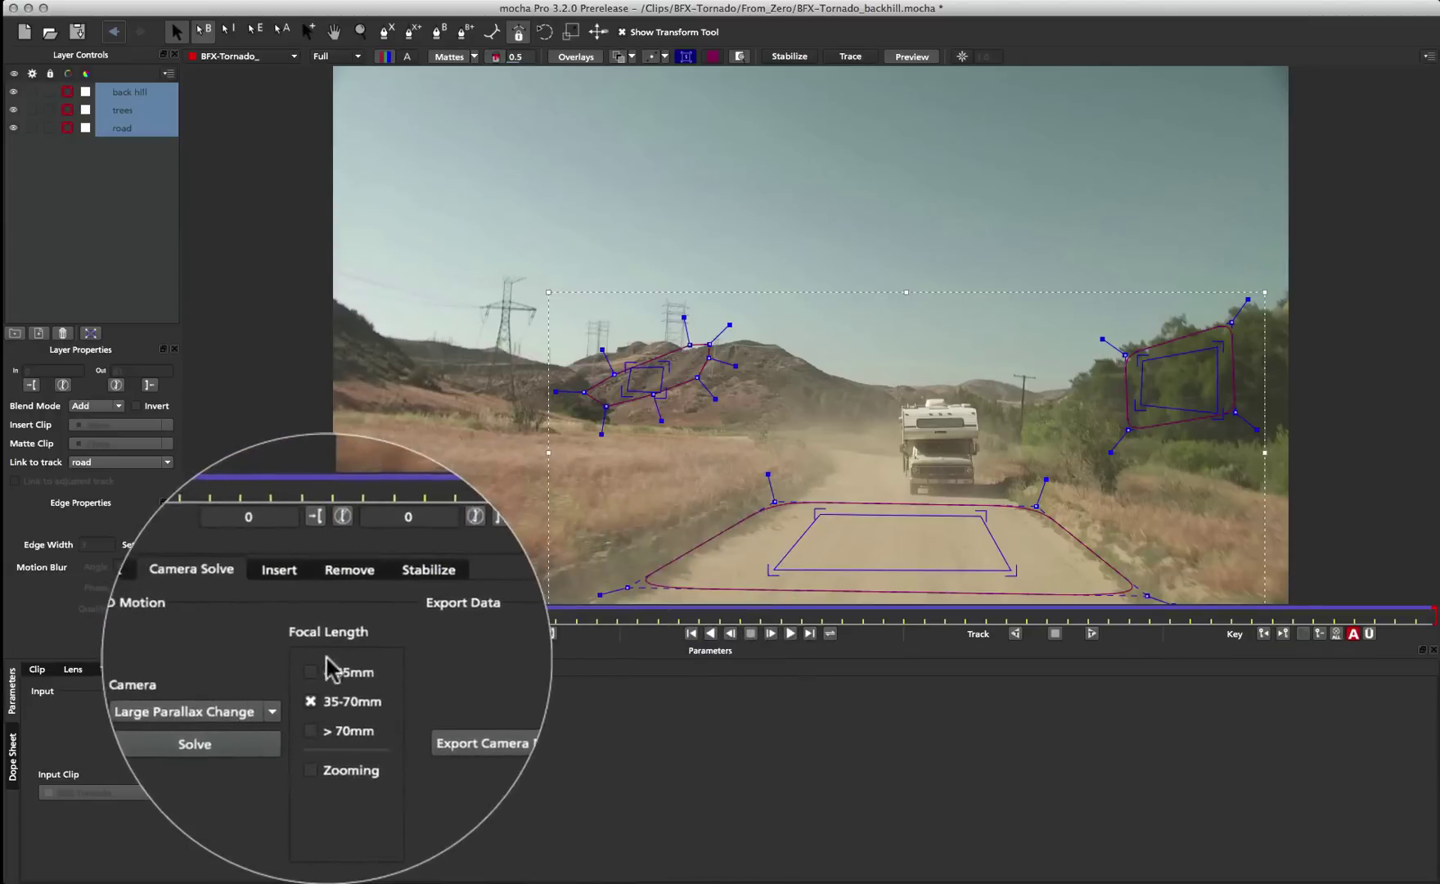
left_click(334, 663)
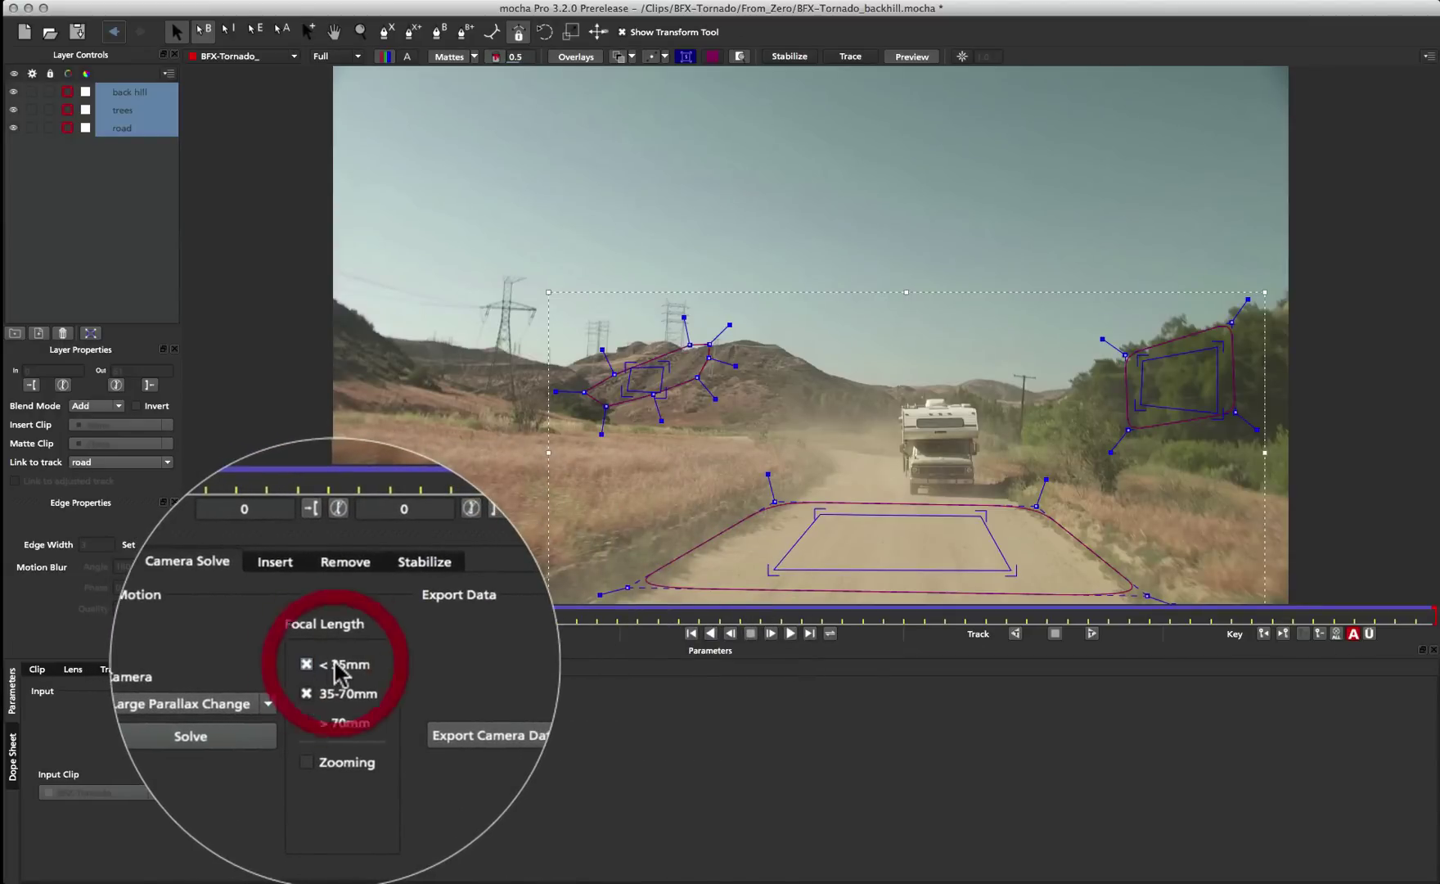
left_click(332, 721)
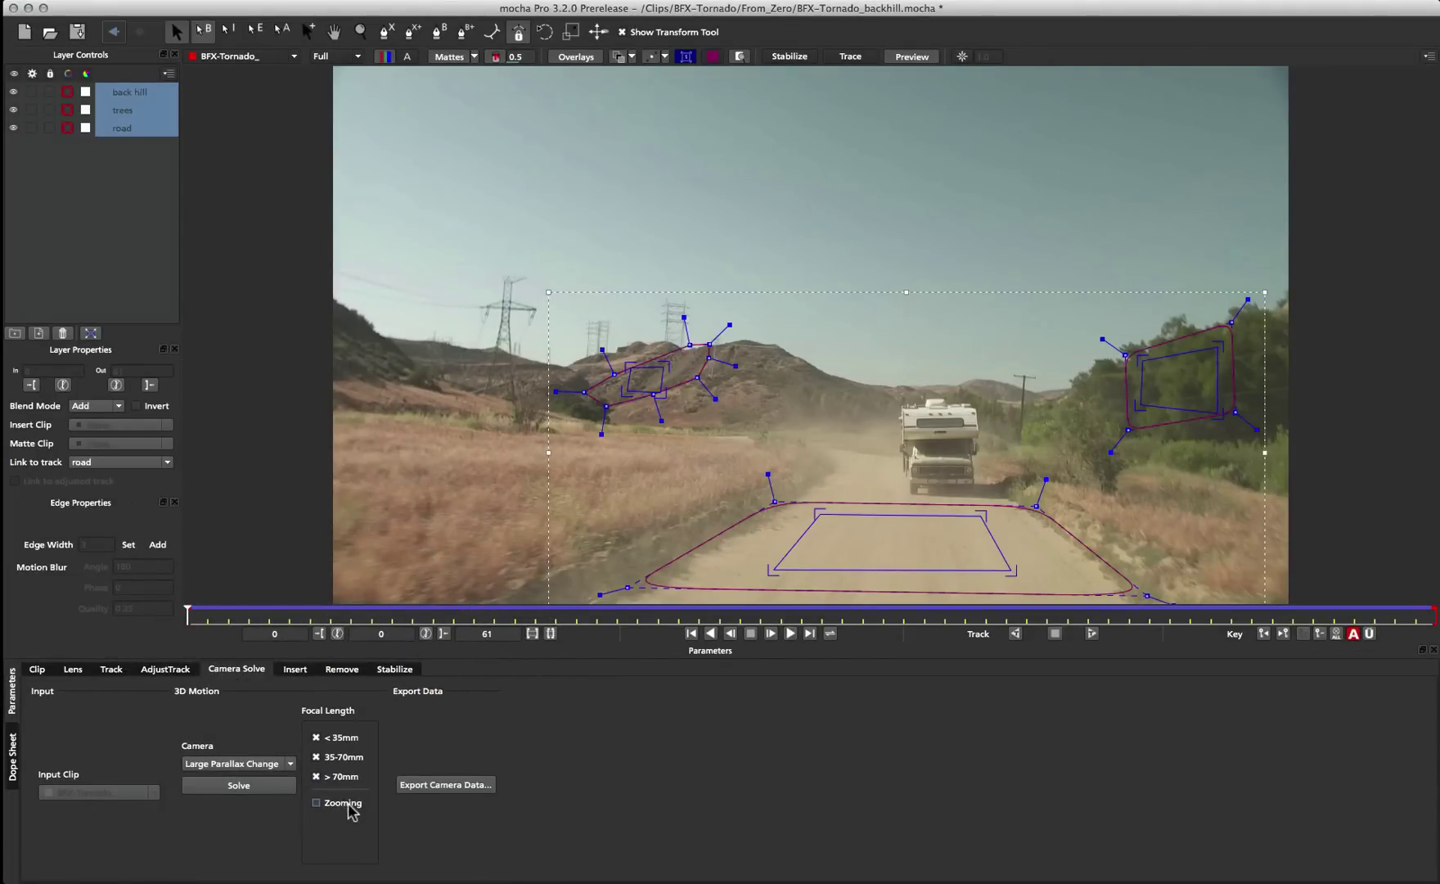
key("ctrl+s")
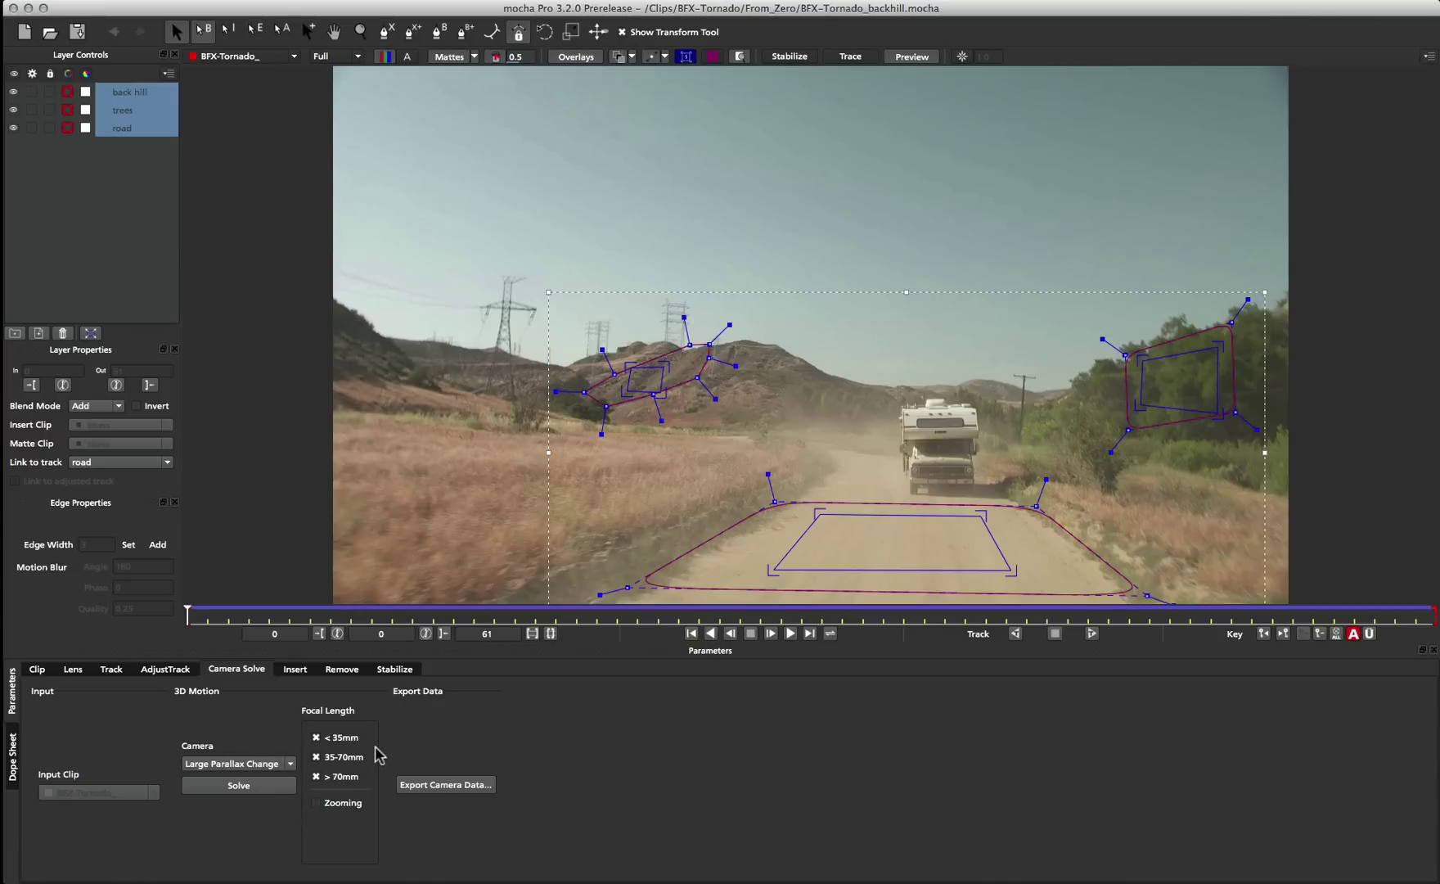
Solve the camera from the road, trees and back hill layers, reaching 98% quality
left_click(241, 787)
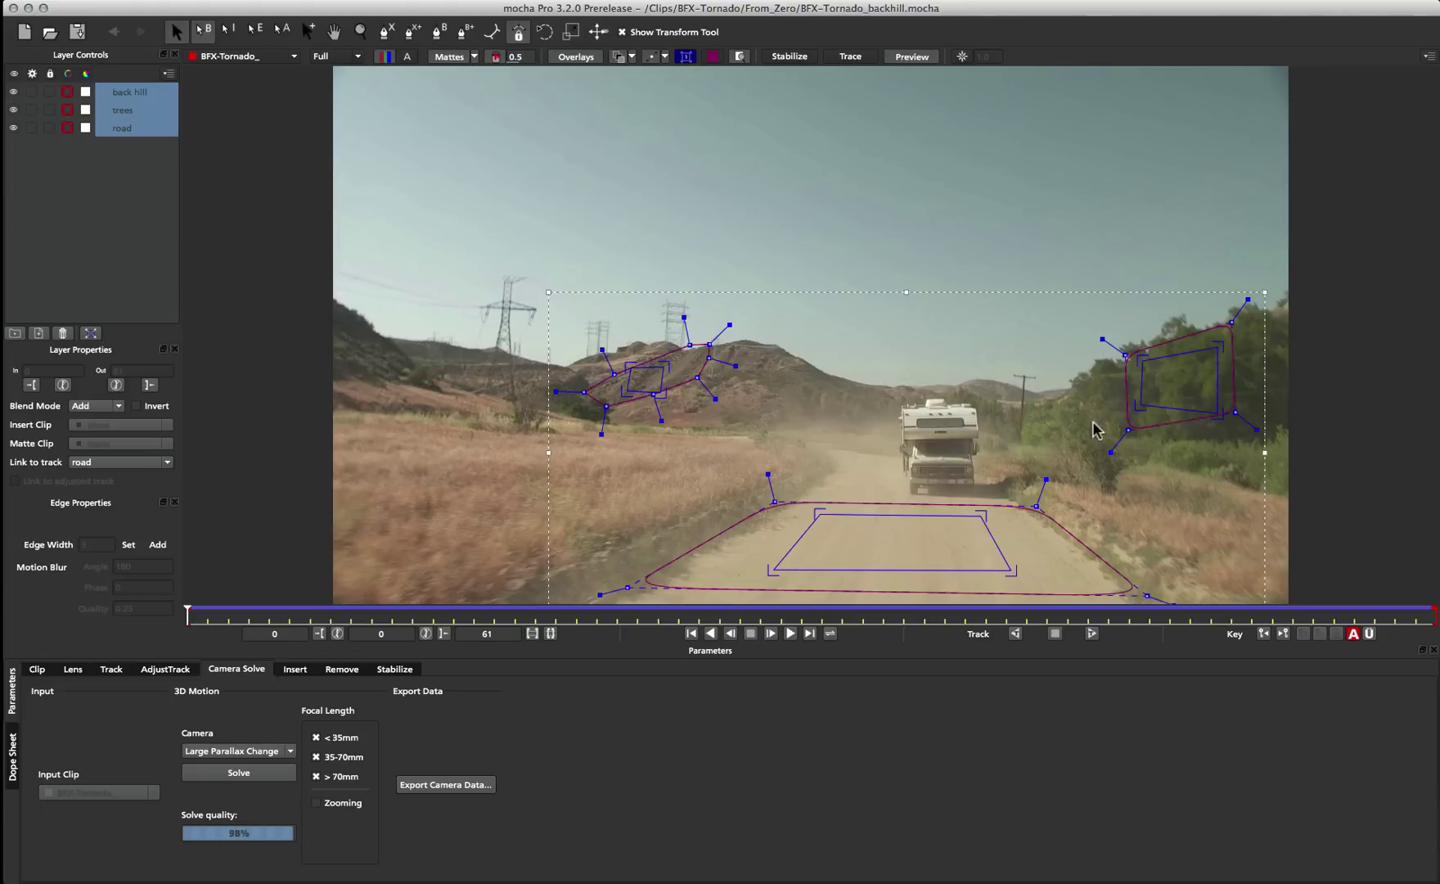
In Export Camera Data, choose the FBX 6.1.0 3D Data for Nuke 6.3v7 format
left_click(430, 785)
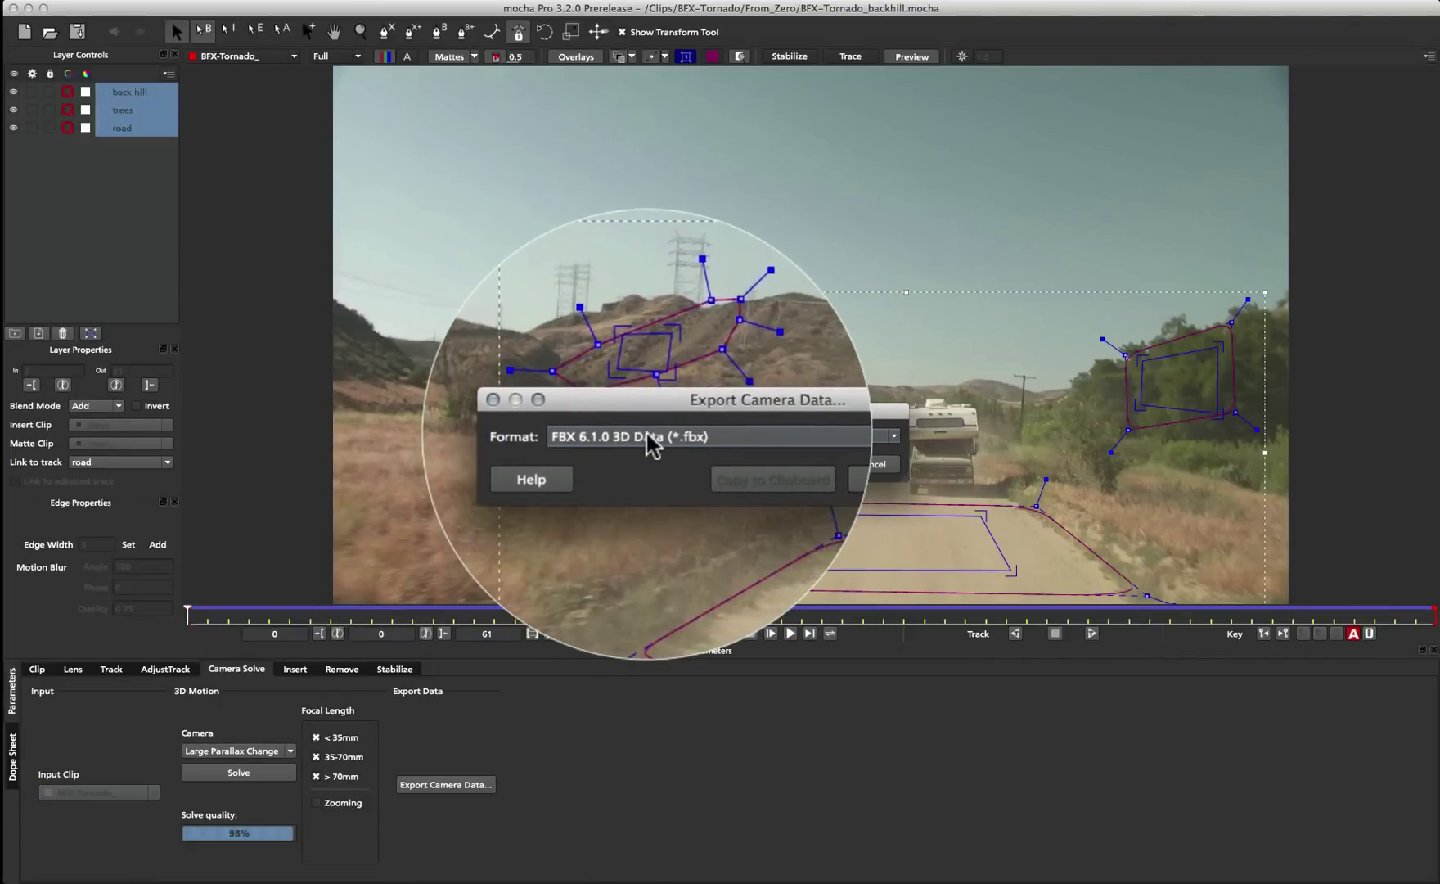
left_click(646, 431)
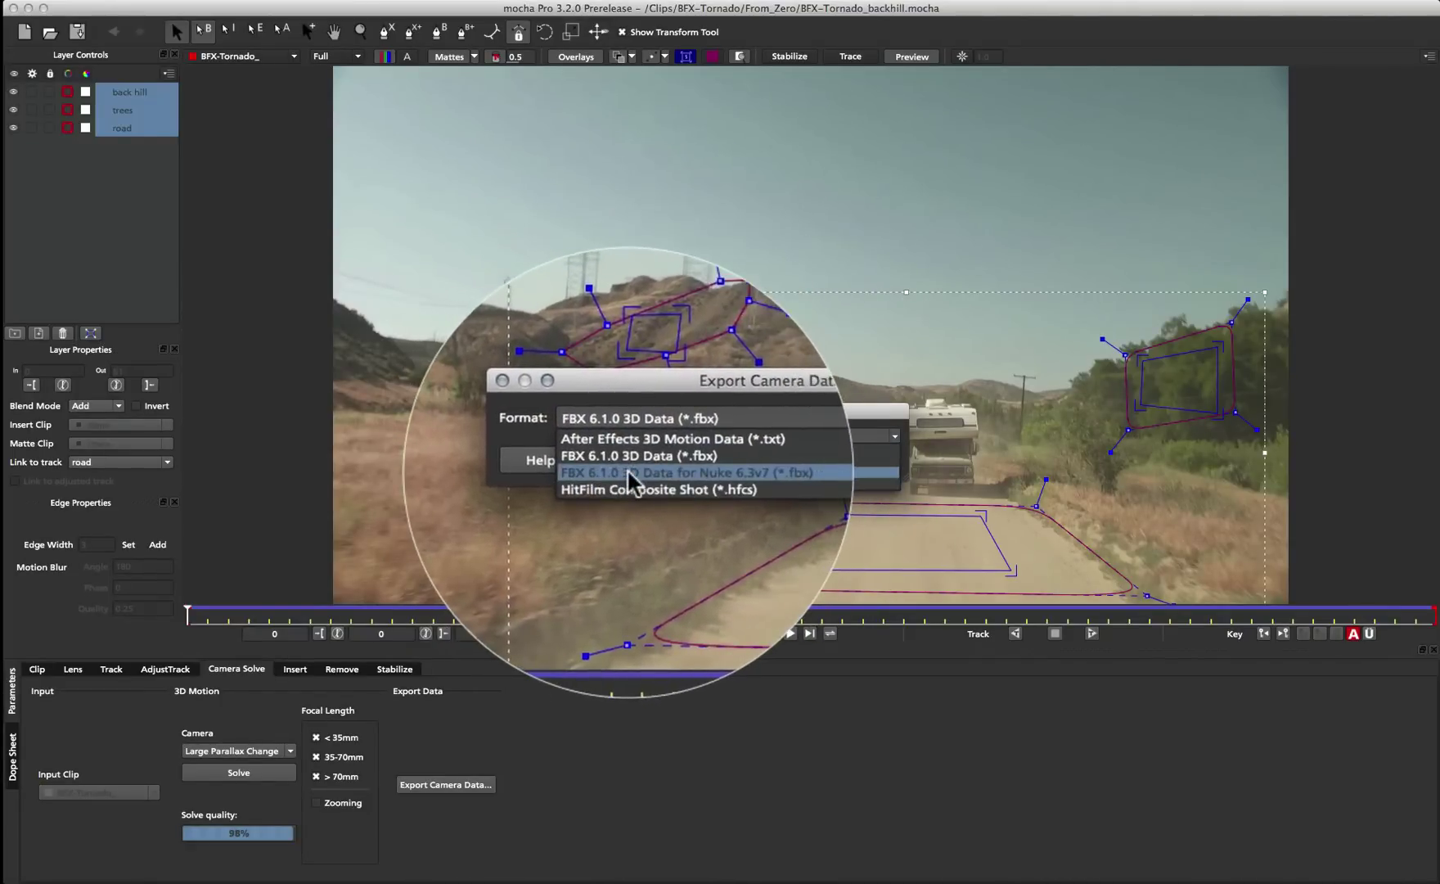
left_click(630, 469)
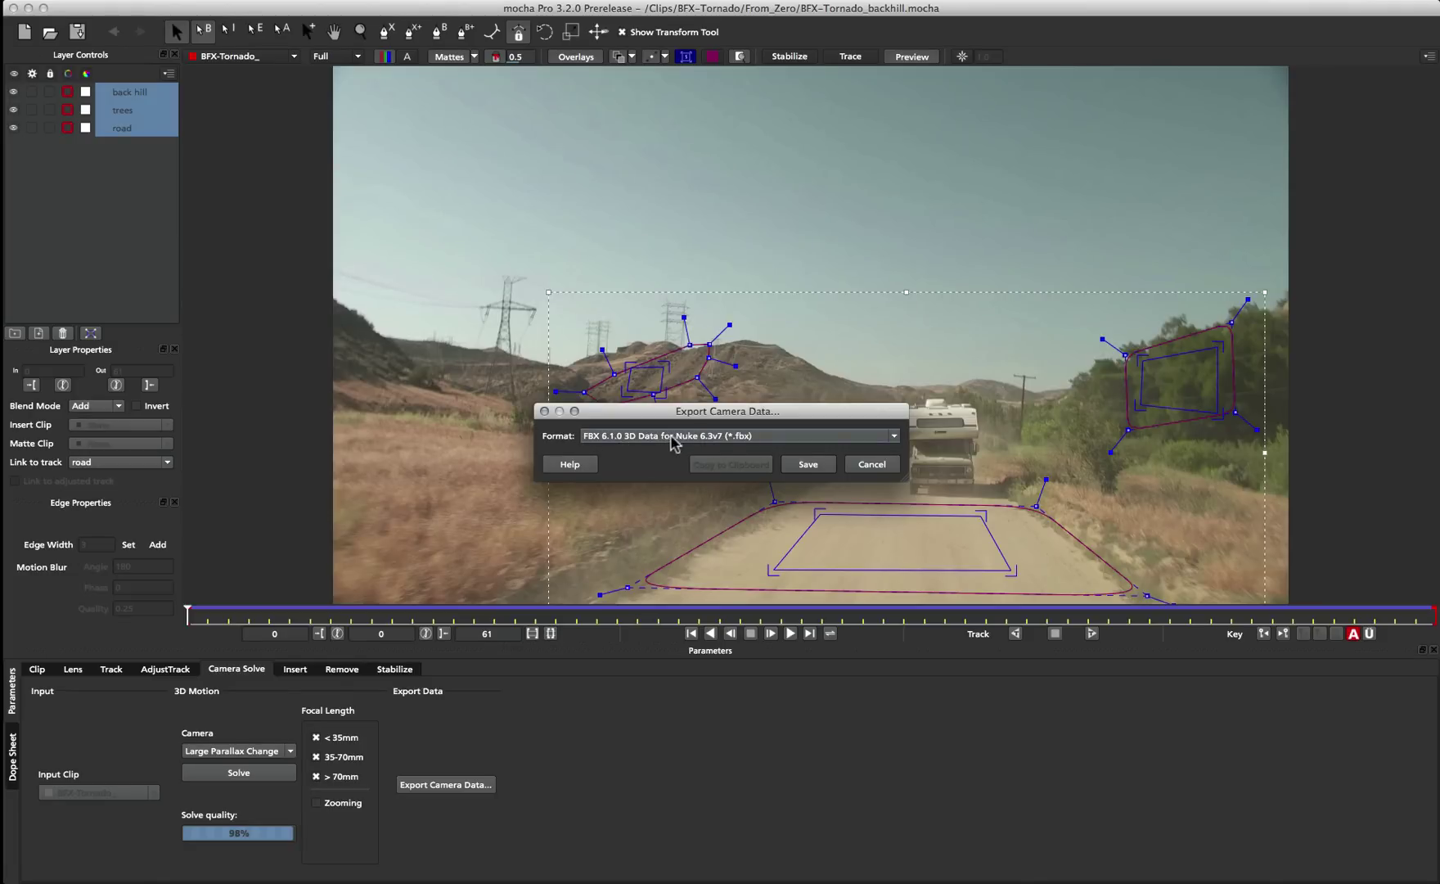
Save the exported Nuke FBX camera file as 'BFX-Nuke' in the From_Zero folder
left_click(808, 465)
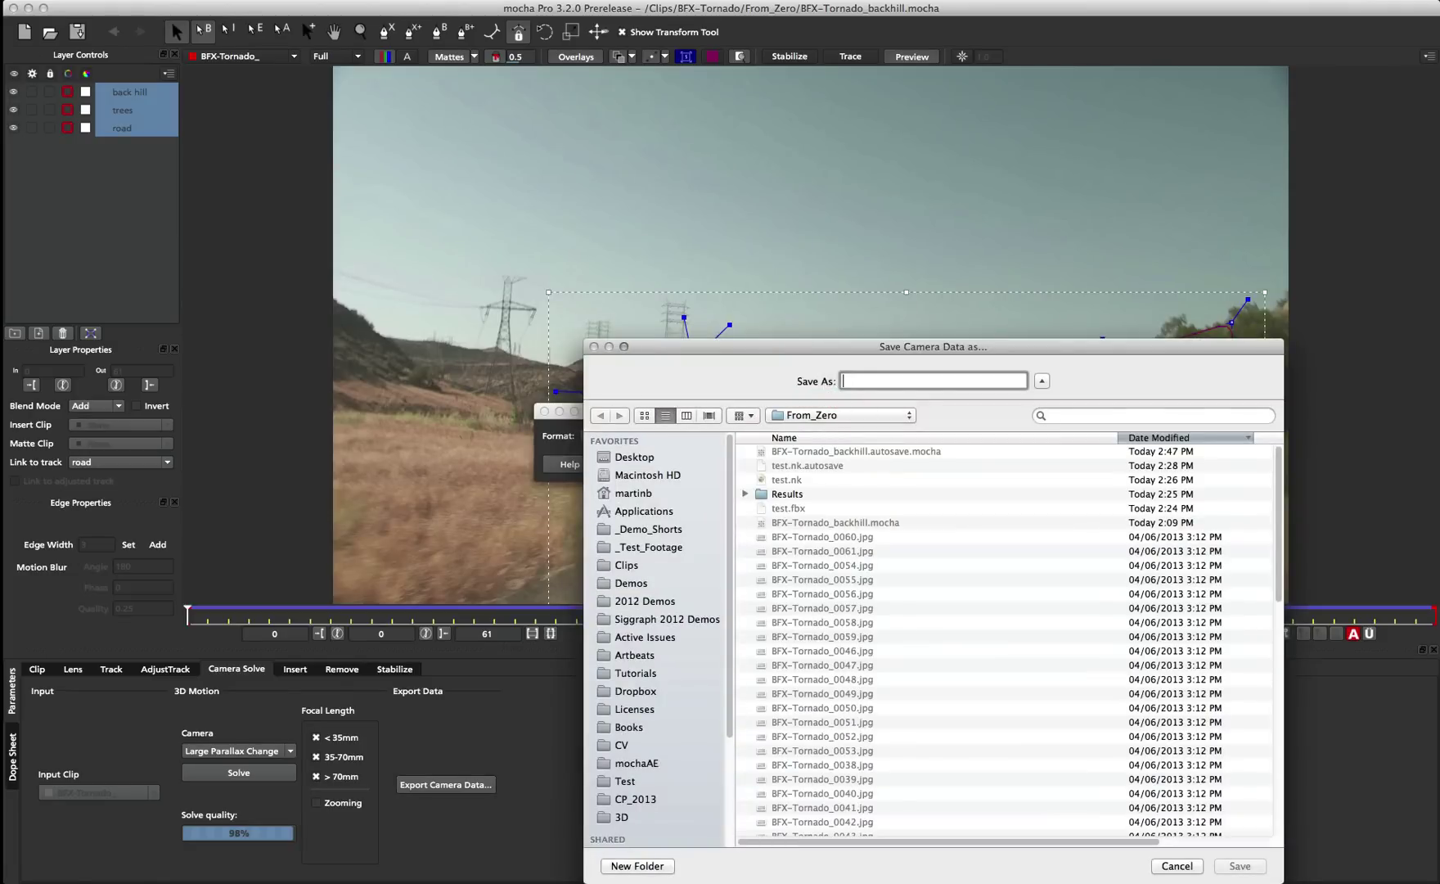
type("BFX-Nuke")
key("Return")
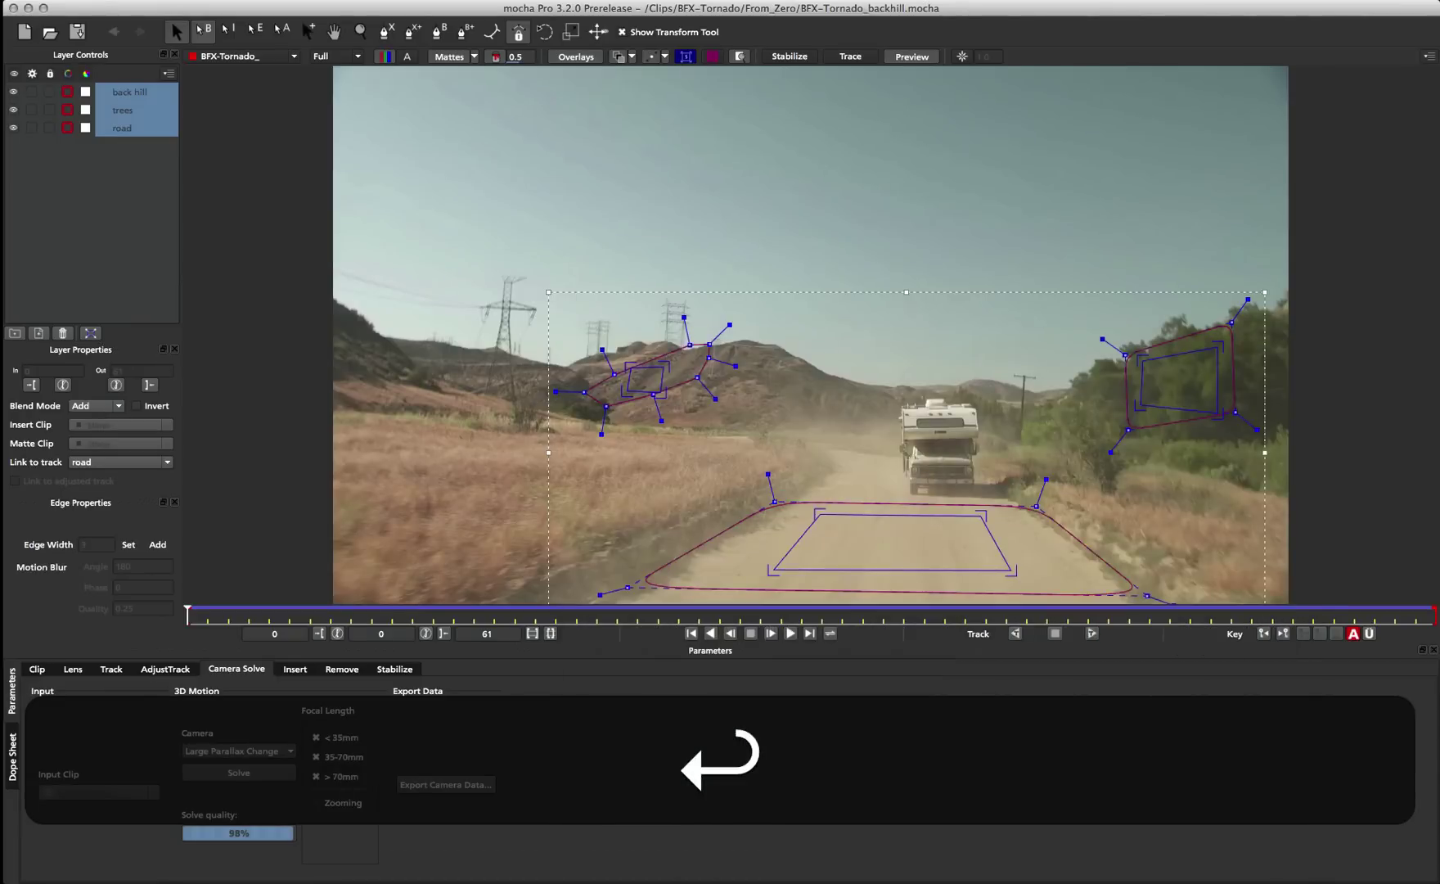